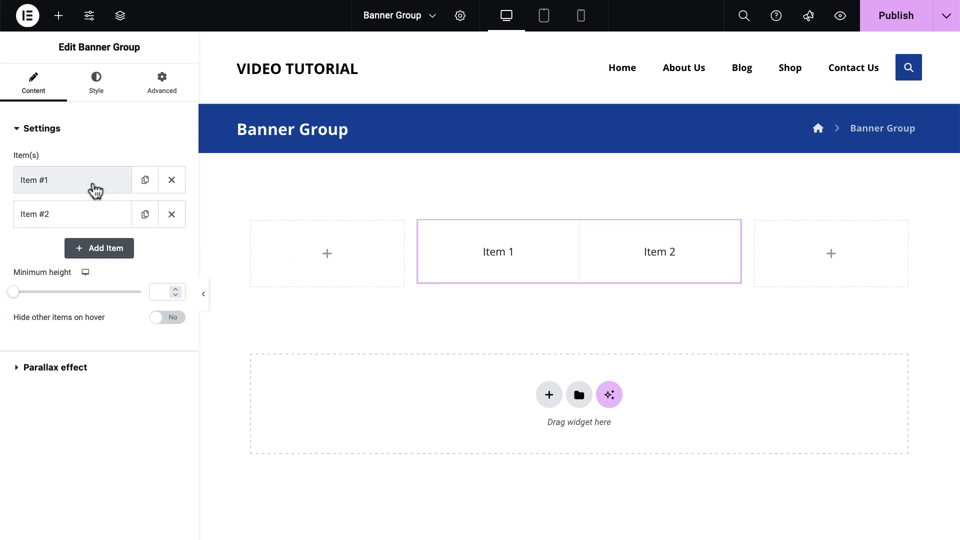
- Set the background image of the first banner item to the laptop picture img-3.jpg from the media library
left_click(95, 189)
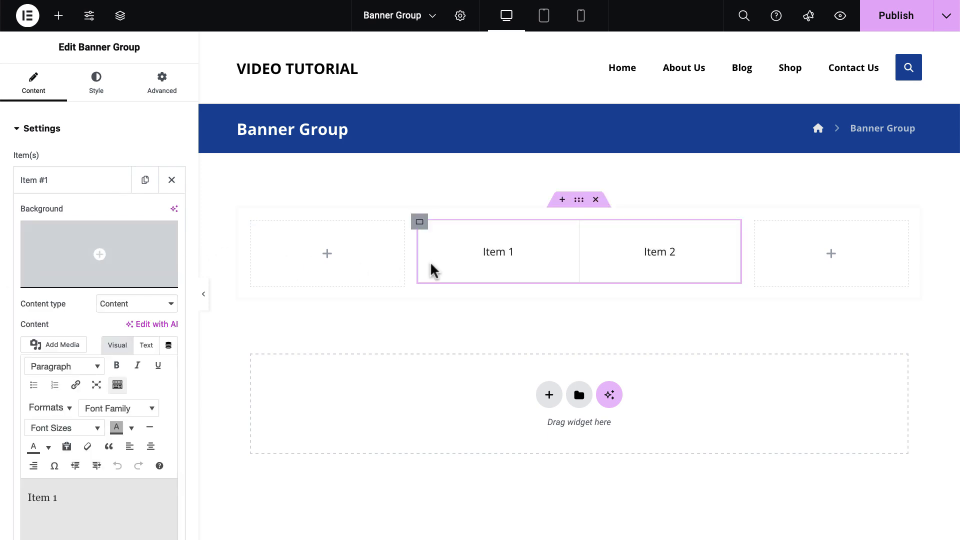
left_click(119, 253)
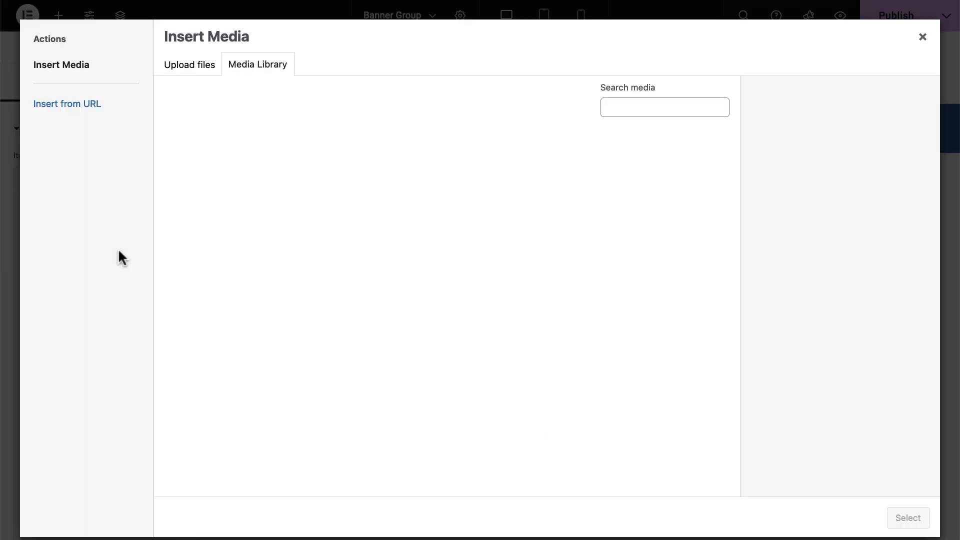
left_click(225, 202)
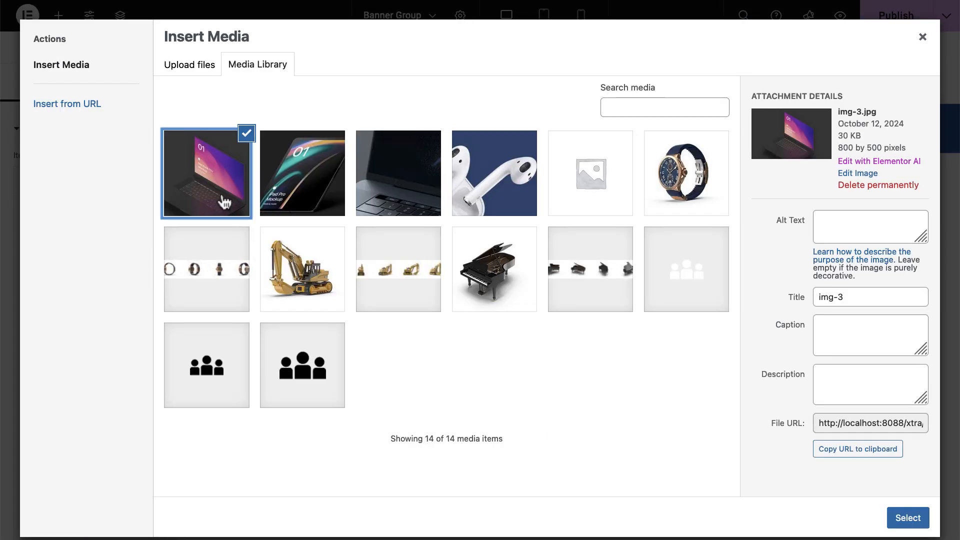
left_click(908, 518)
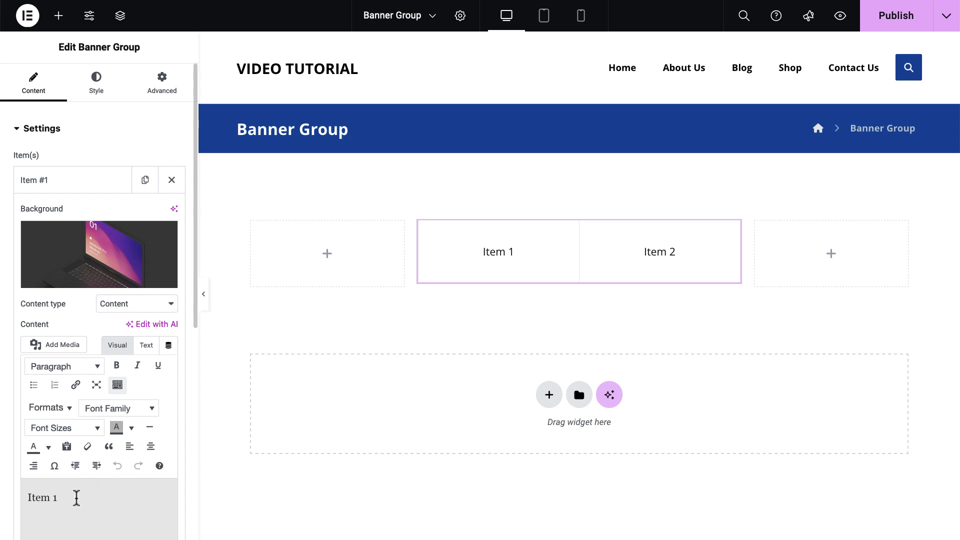
- Replace the first banner item's content text with "laptop" and collapse the item
left_click_drag(77, 498, 25, 498)
type("laptop")
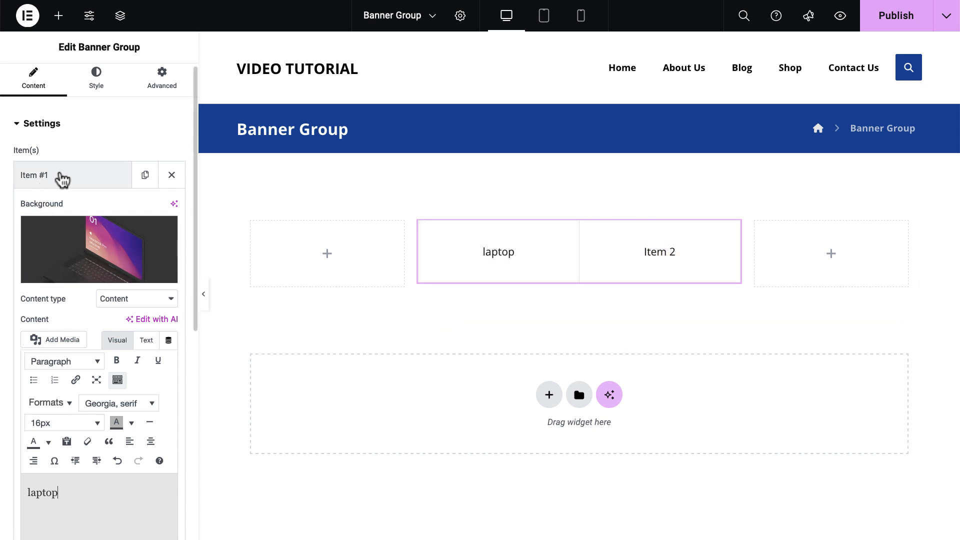
left_click(60, 177)
- Set the background image of the second banner item to the iPad picture img-2.jpg from the media library
left_click(67, 211)
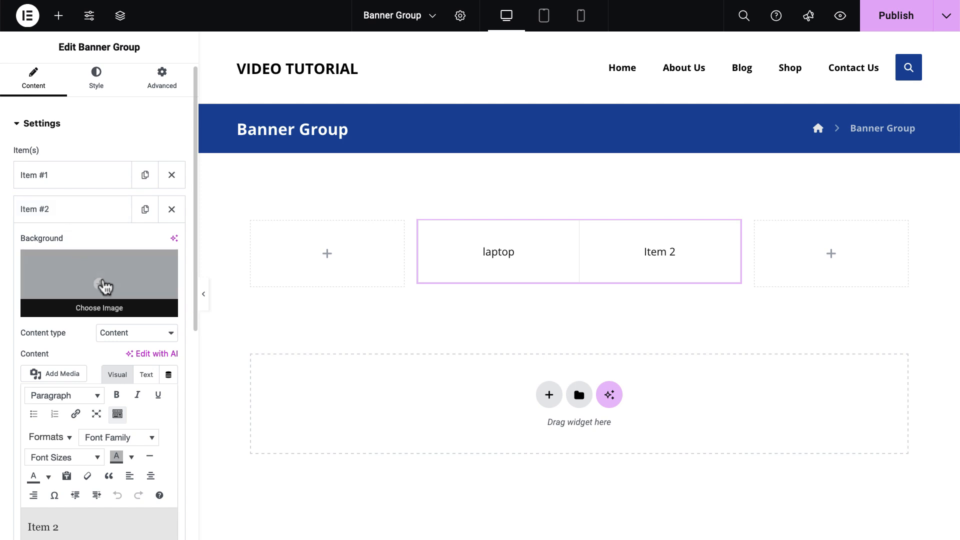
left_click(104, 283)
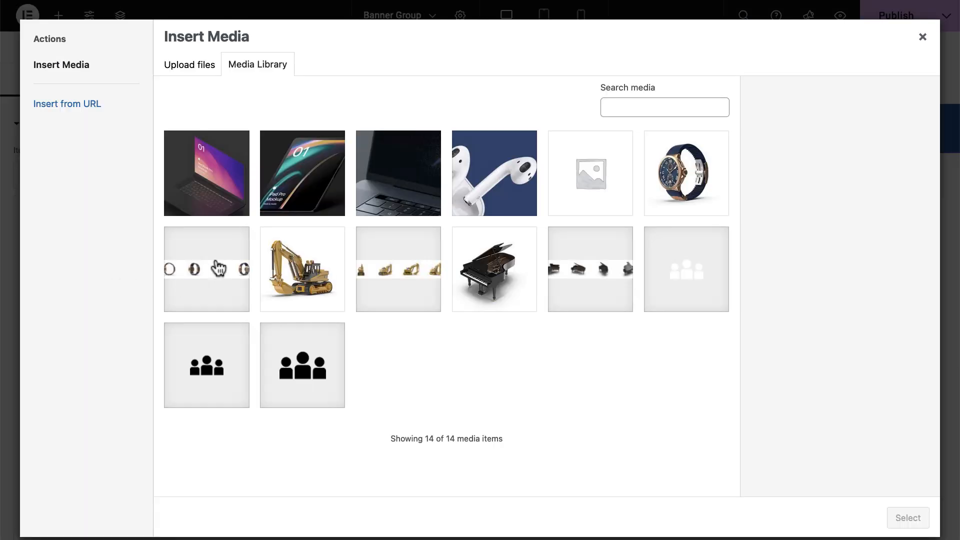
left_click(290, 192)
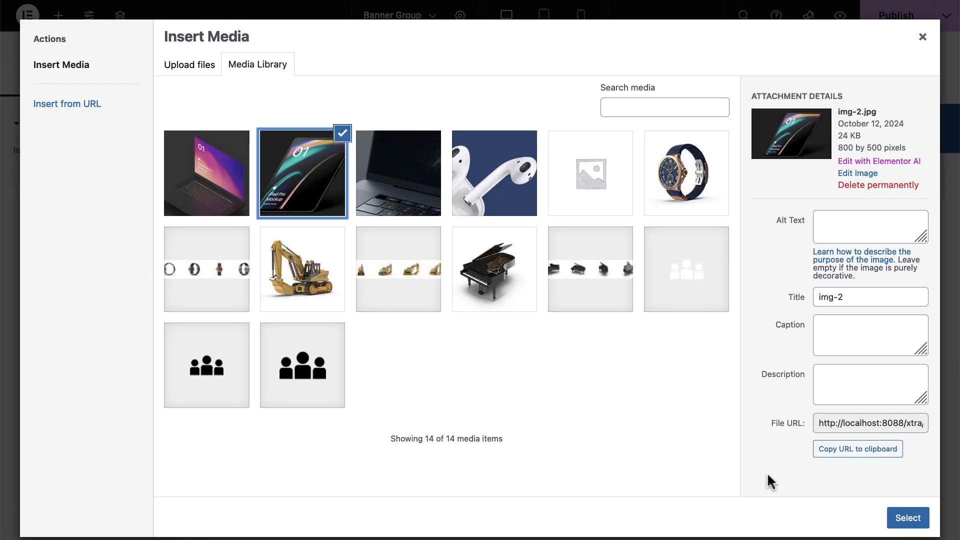
left_click(906, 523)
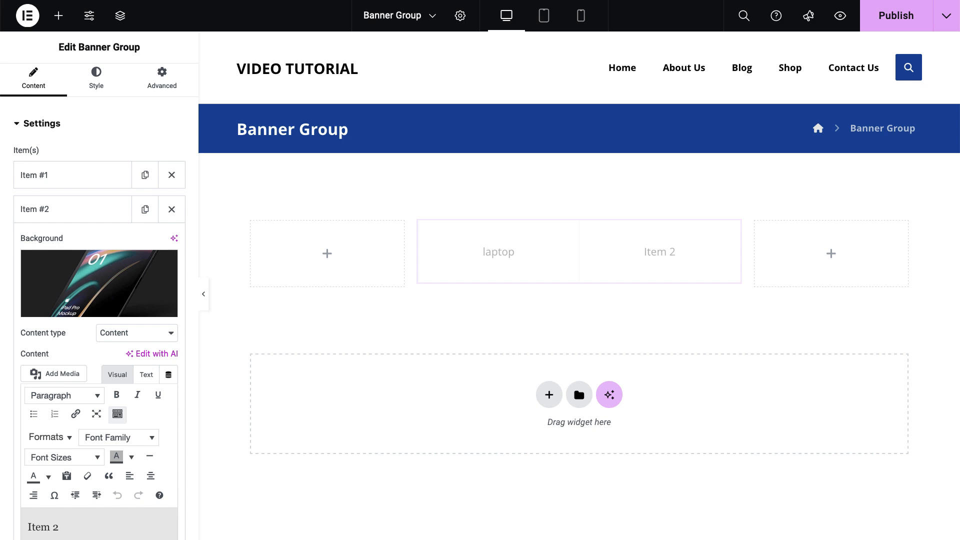
- Replace the second banner item's content text with "iPad Pro"
scroll(96, 456, "down", 2)
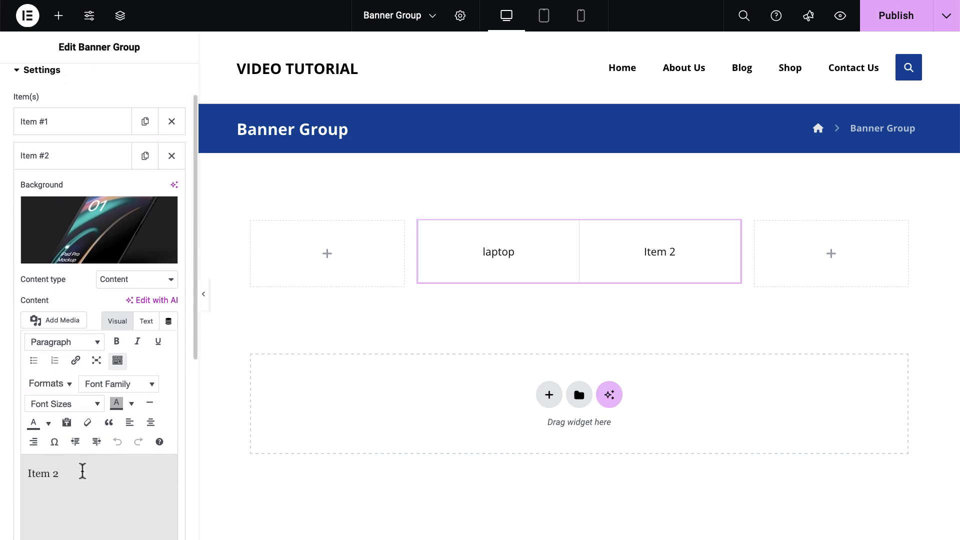
left_click_drag(83, 470, 10, 476)
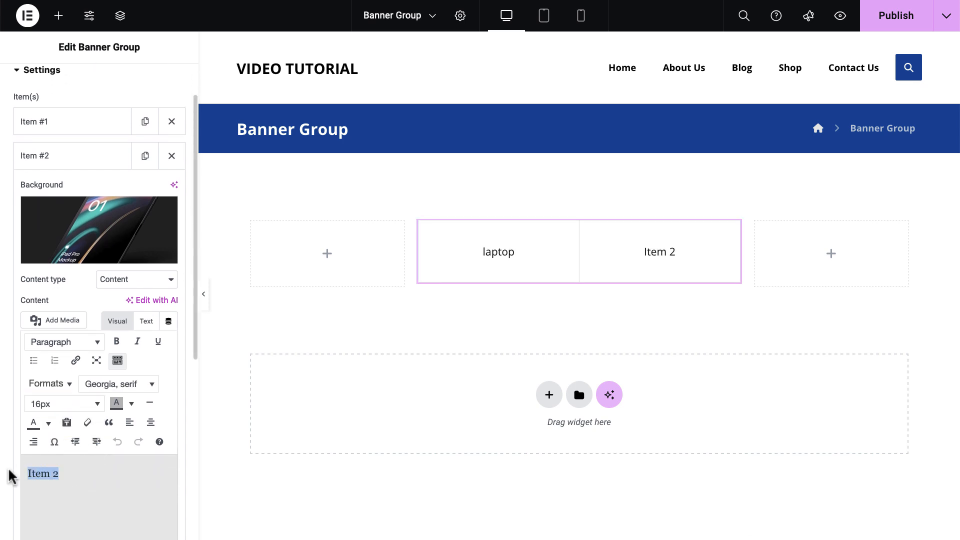
type("iPad Pro")
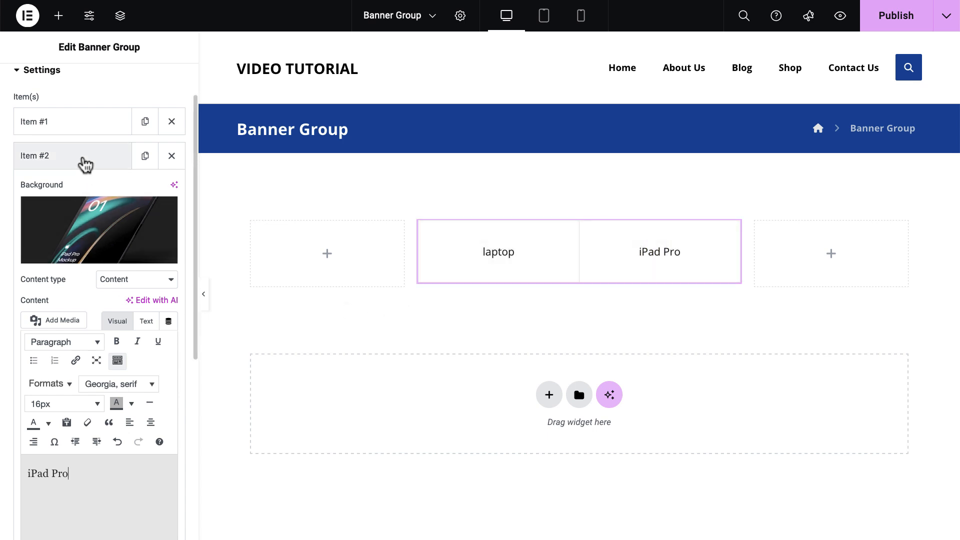
- Collapse the second item and set the banner group's minimum height to 261
left_click(84, 161)
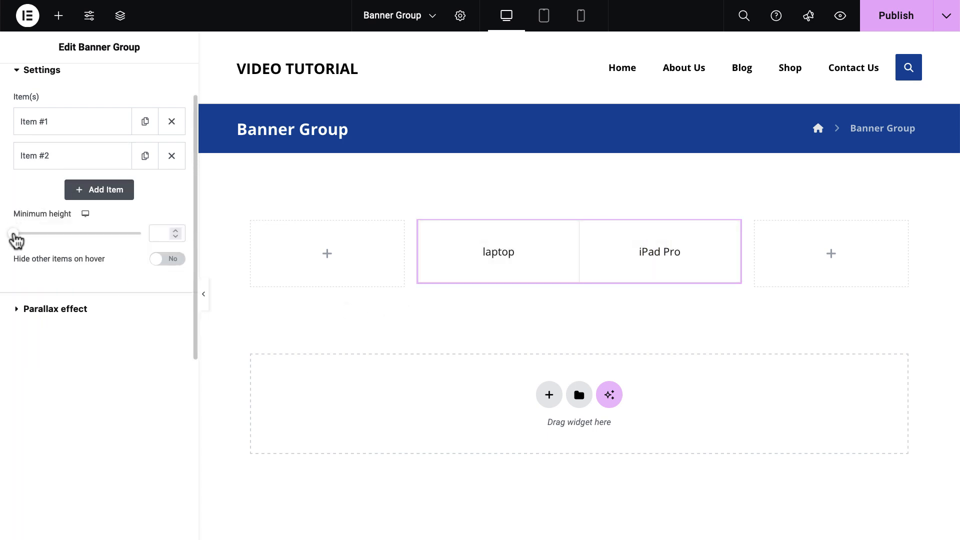
left_click_drag(14, 234, 32, 240)
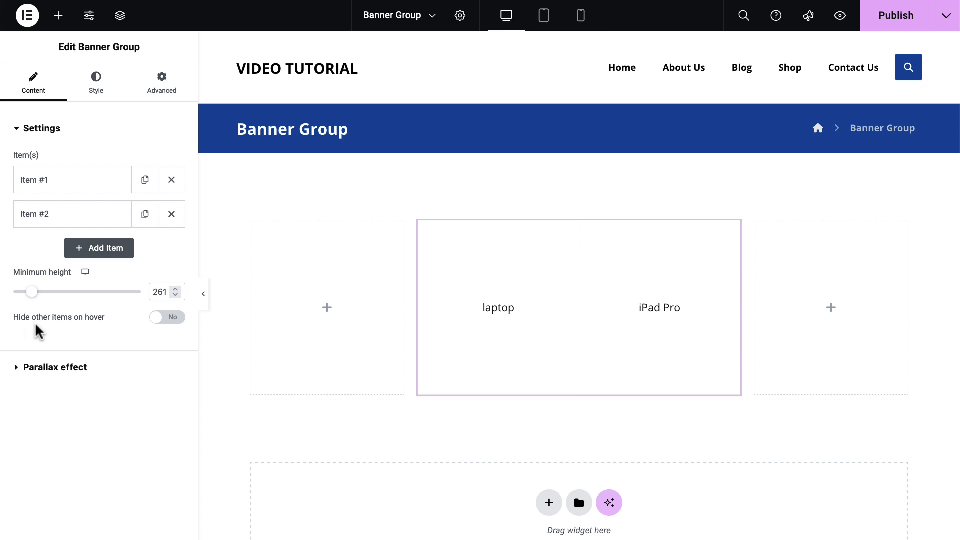
- Try hiding other items on hover, preview it on both banner items, and switch the option back off
left_click(173, 326)
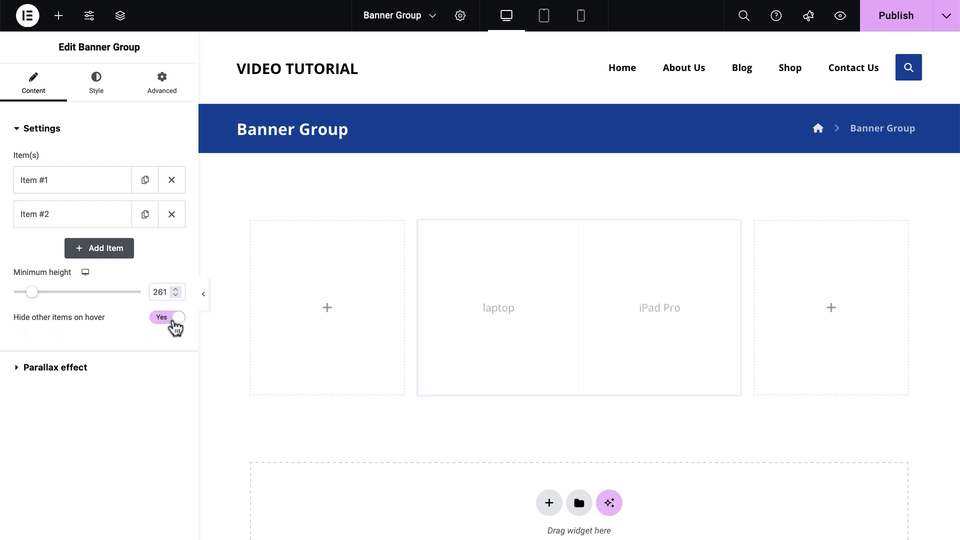
mouse_move(484, 352)
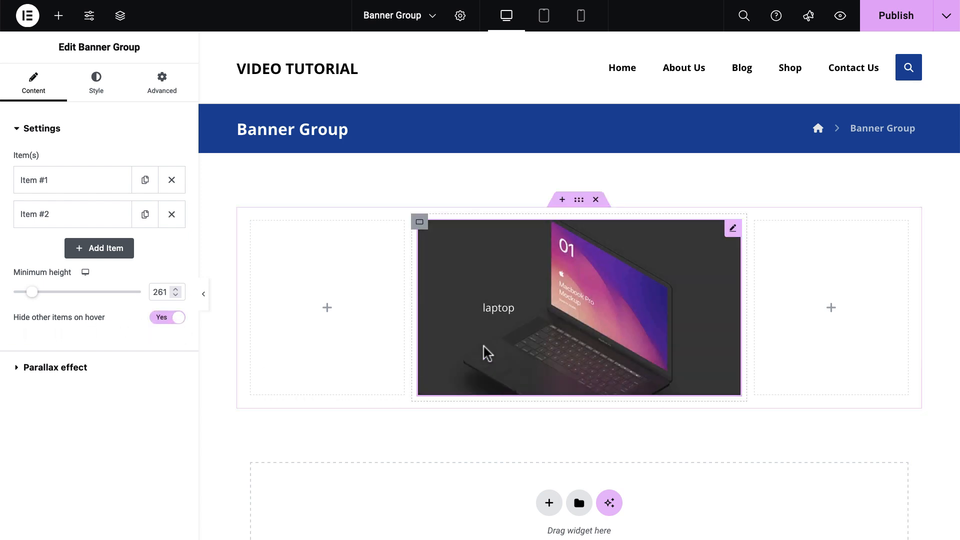
mouse_move(718, 361)
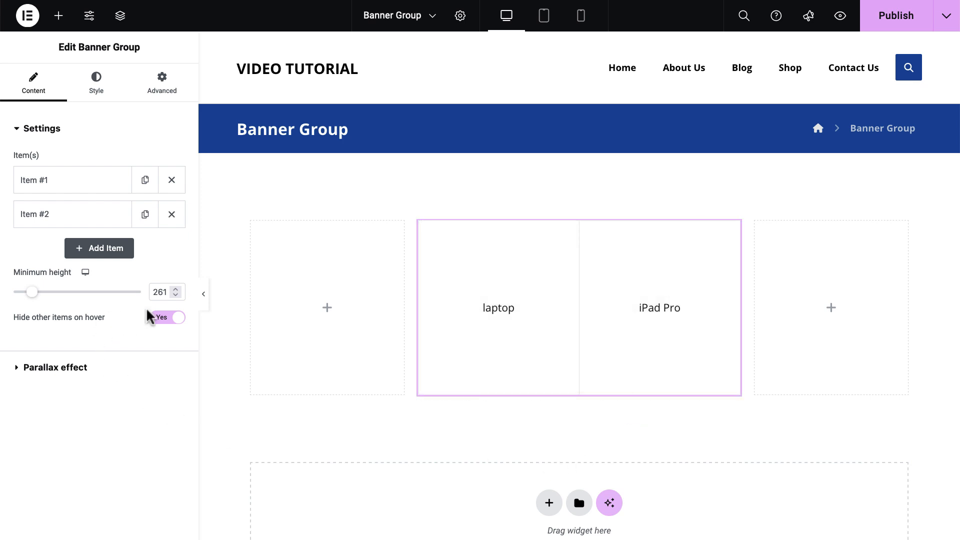
left_click(160, 320)
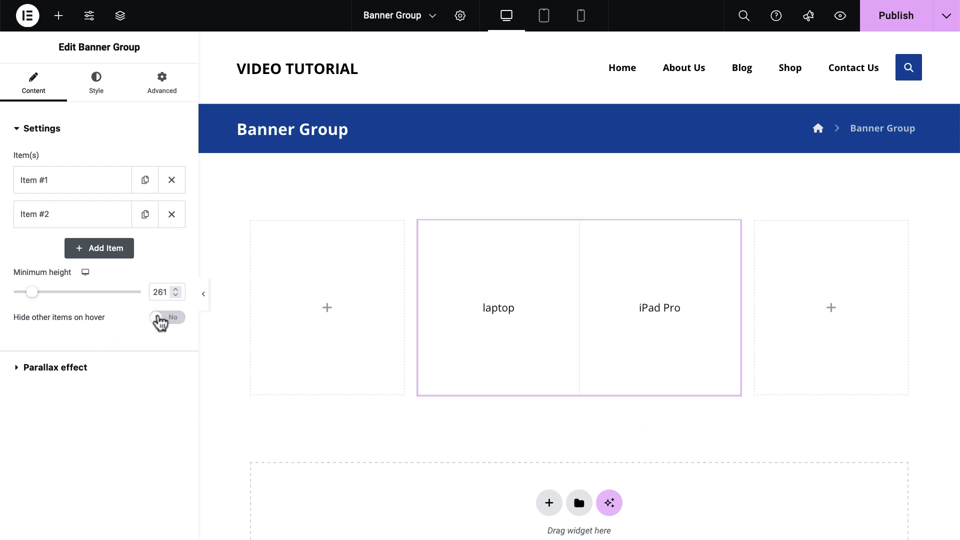
mouse_move(507, 364)
- Preview a border size of 8 on the banner group and set the border size to 5
left_click(91, 96)
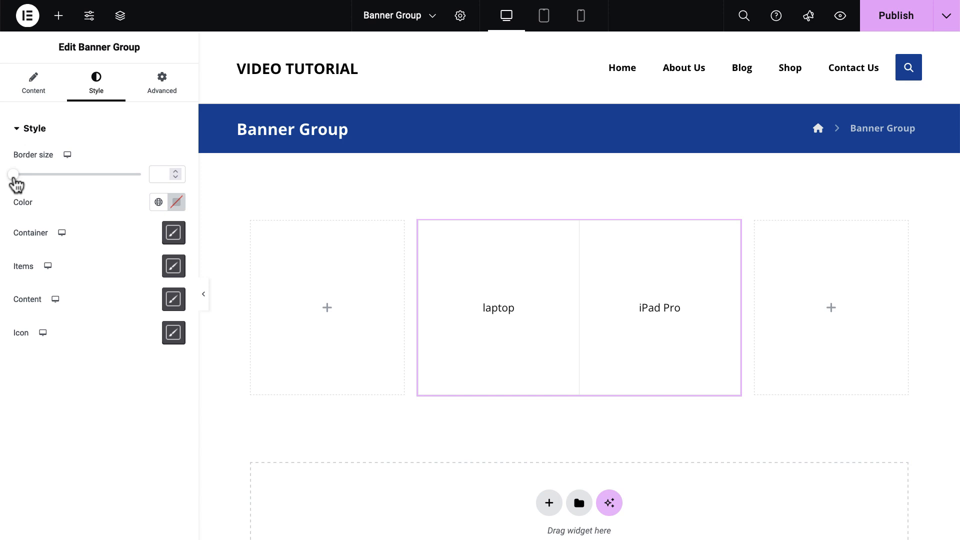
left_click_drag(16, 185, 36, 184)
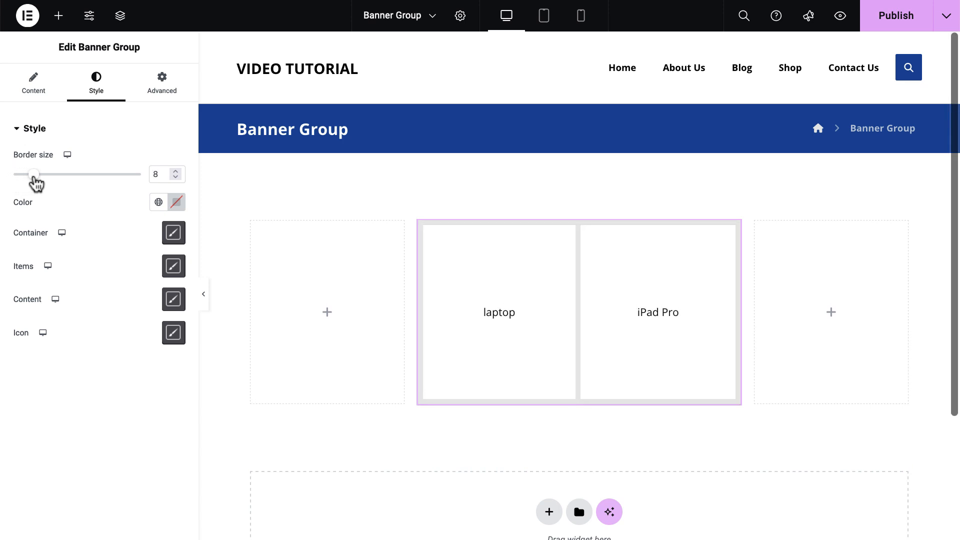
mouse_move(484, 295)
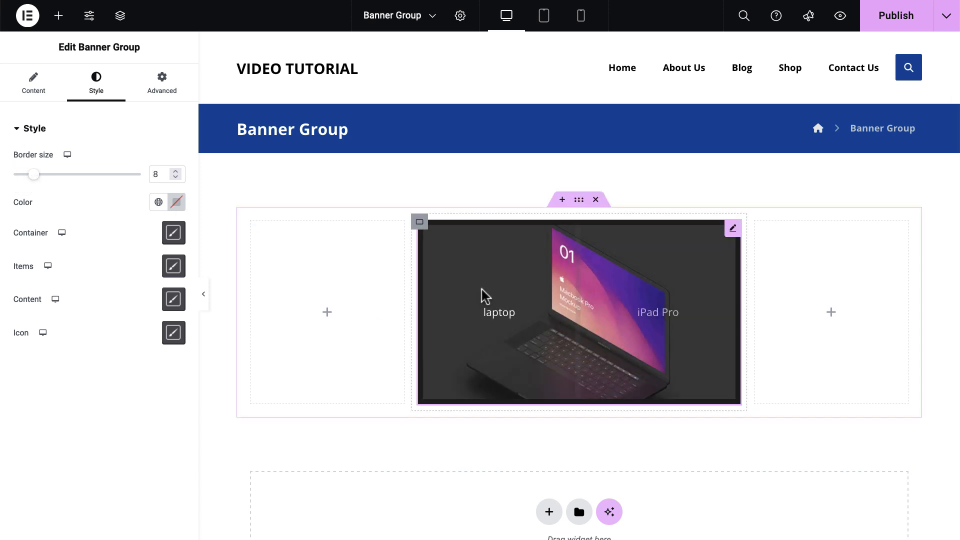
mouse_move(661, 347)
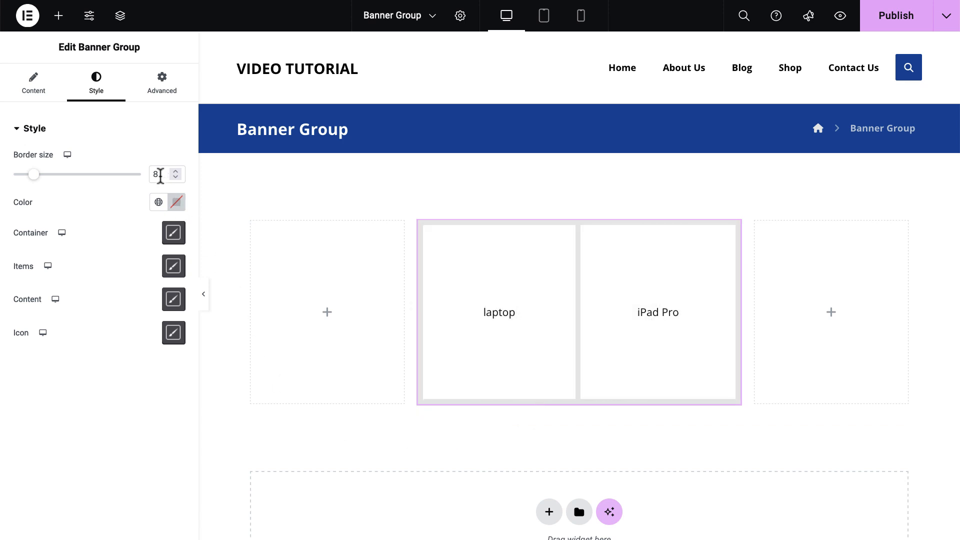
type("5")
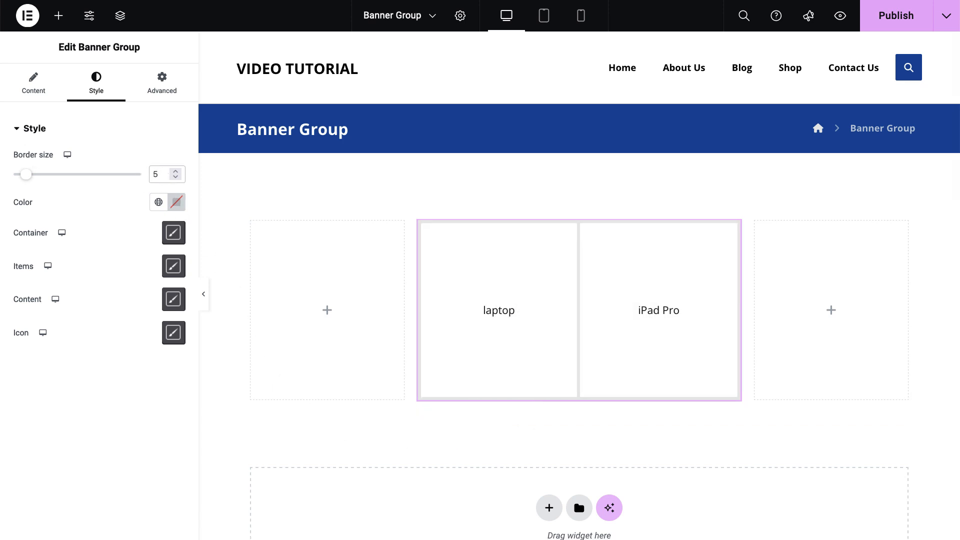
- Try blue #0021D7 as the banner group's border color and settle on light grey #EDEDED
left_click(176, 202)
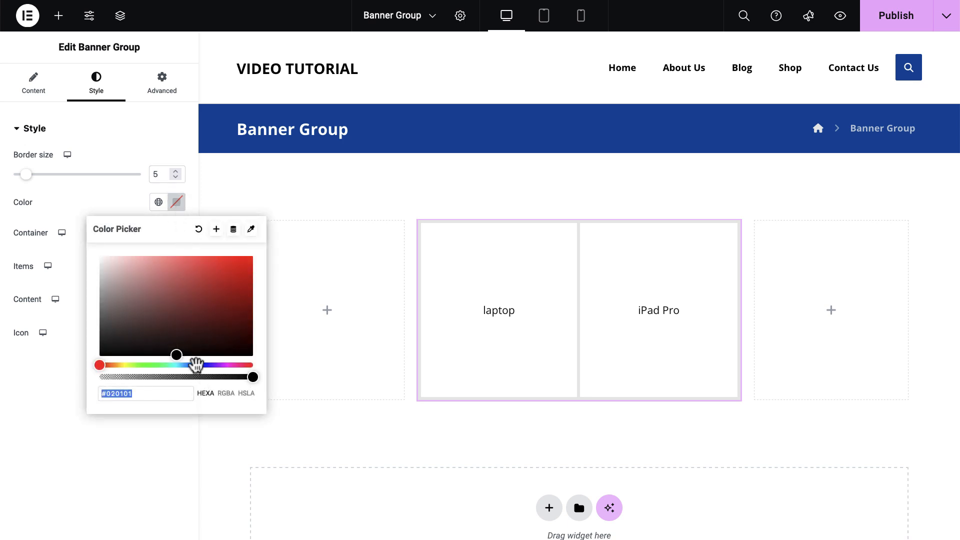
left_click(196, 370)
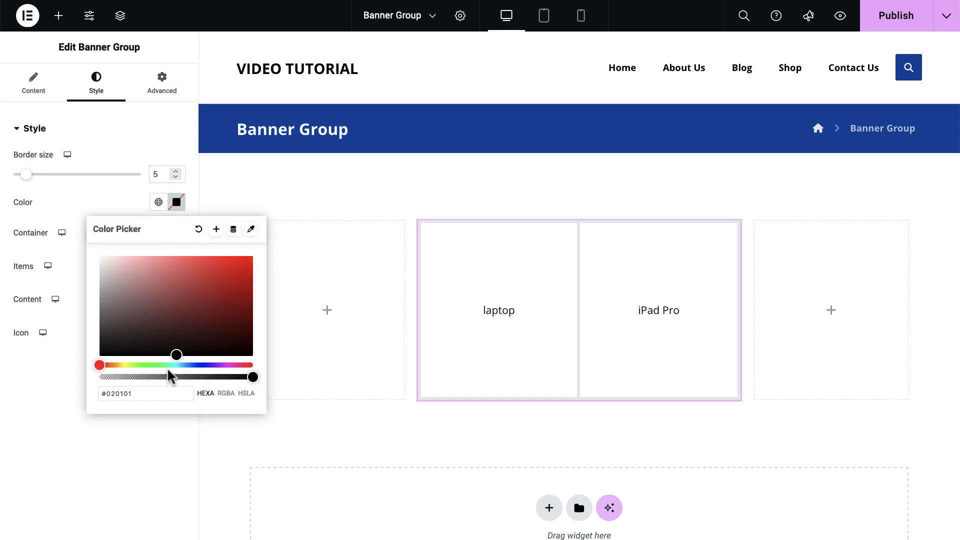
left_click_drag(99, 368, 198, 369)
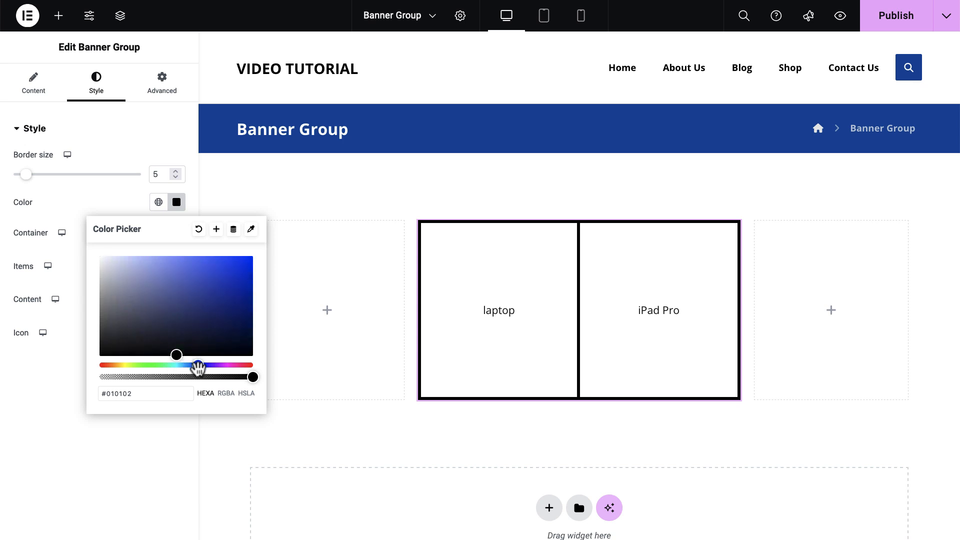
left_click_drag(223, 298, 256, 274)
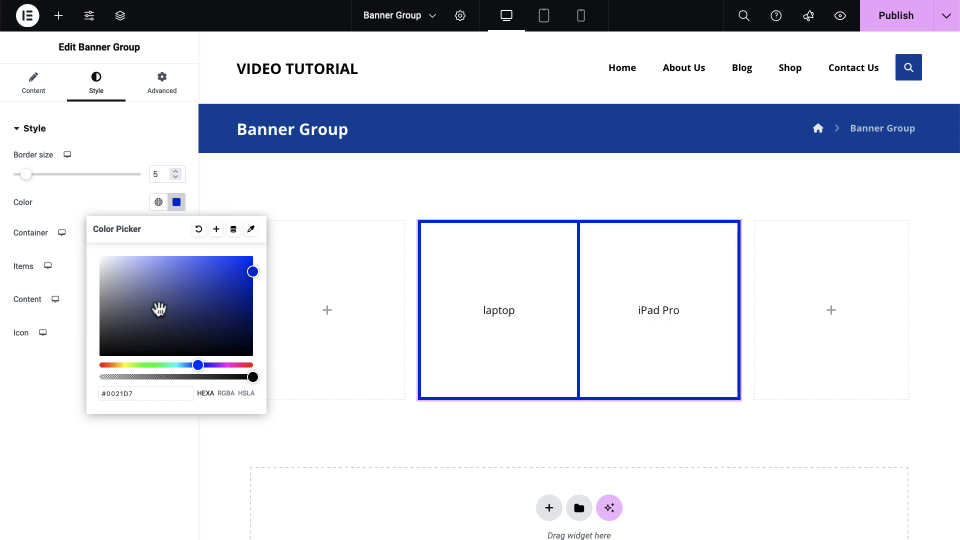
left_click_drag(113, 281, 84, 264)
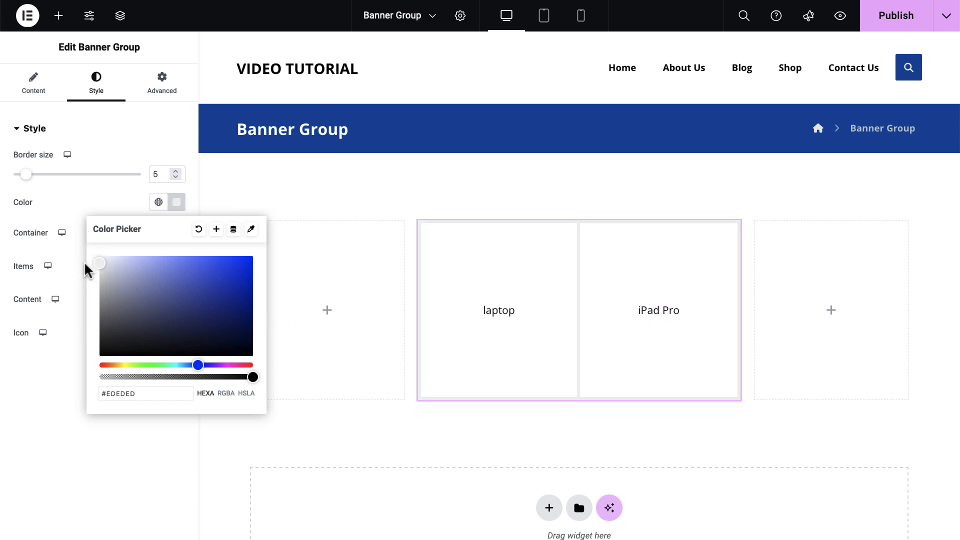
left_click(340, 459)
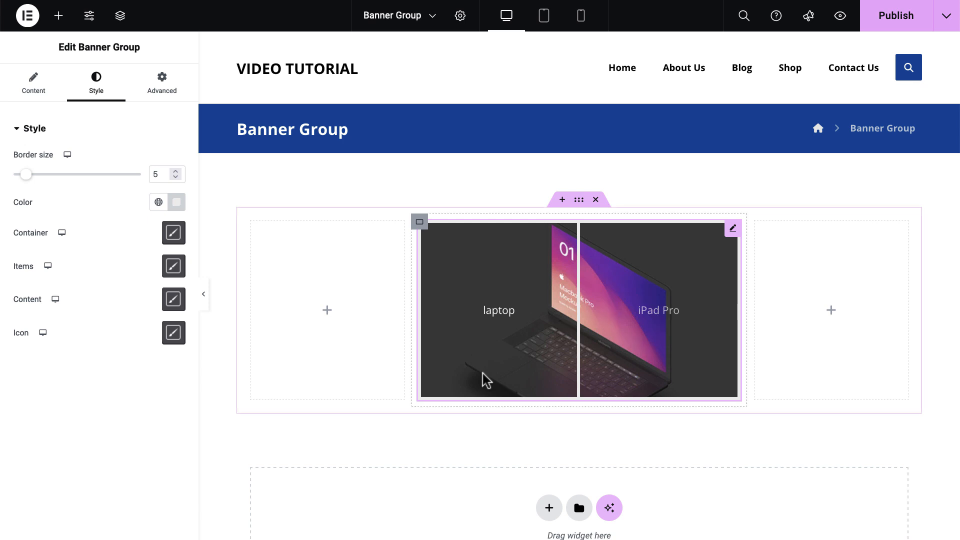
- Show the advanced style options for the banner group's container and set its background color to blue #0045a0
left_click(173, 236)
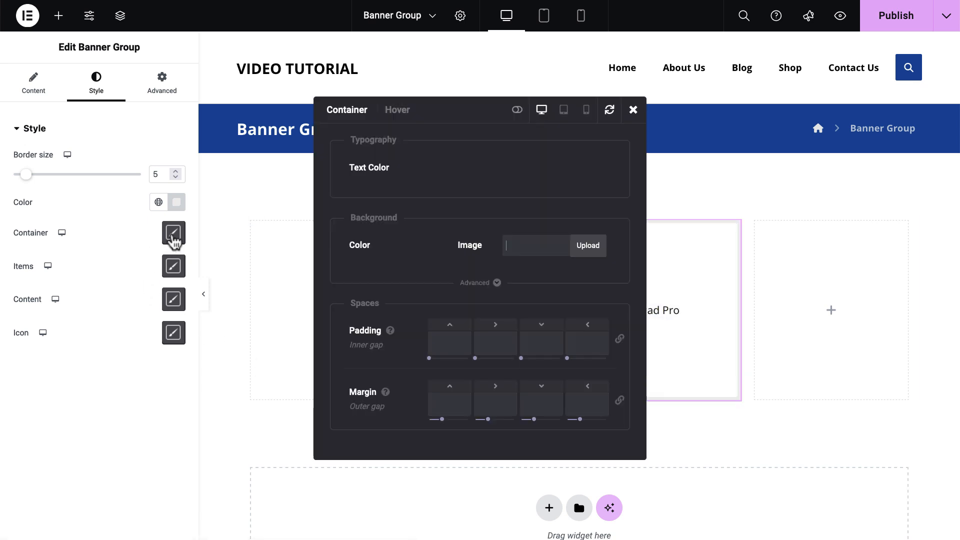
left_click_drag(444, 118, 170, 114)
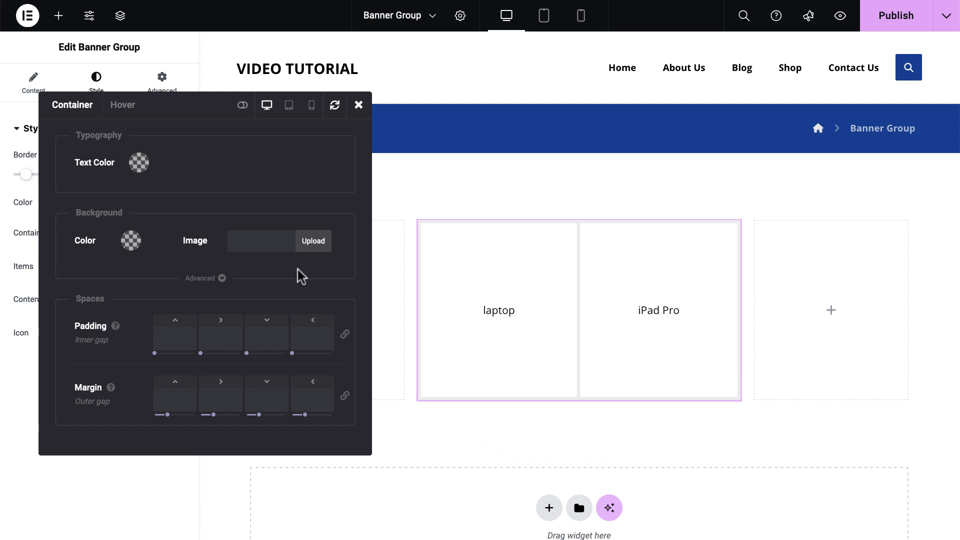
left_click(247, 110)
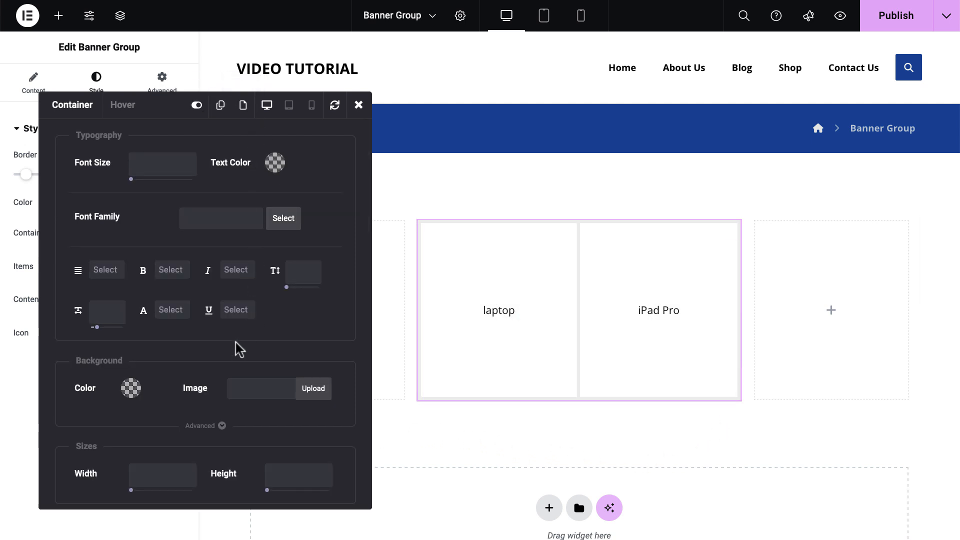
scroll(238, 357, "down", 2)
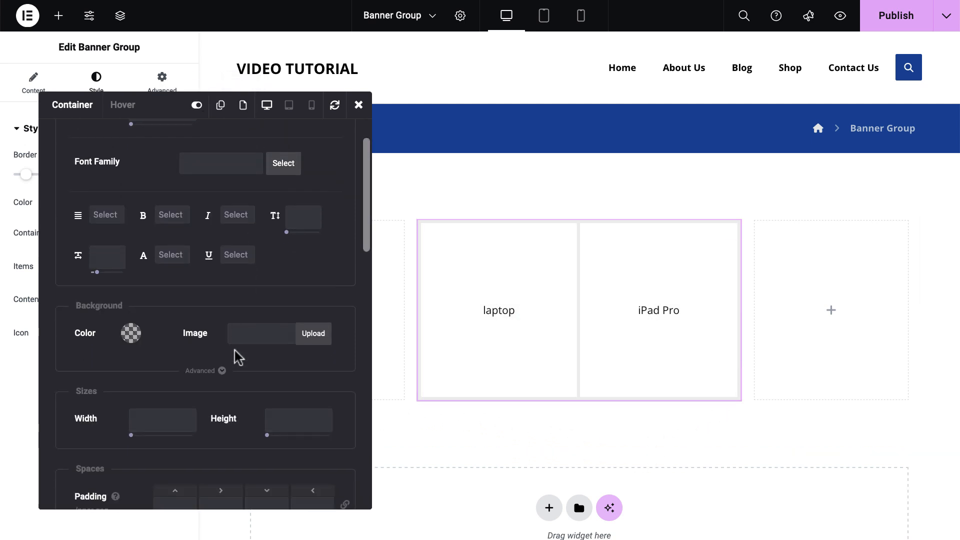
left_click(130, 333)
scroll(188, 331, "down", 5)
left_click(196, 329)
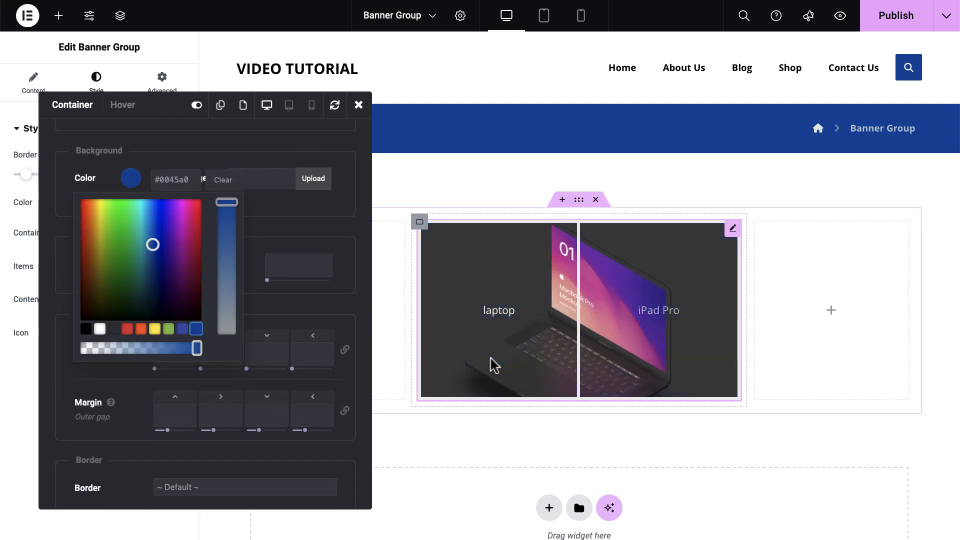
- Set the banner group container's hover box shadow to 0 px X, 0 px Y, 25 px blur and 0 px spread
left_click(123, 105)
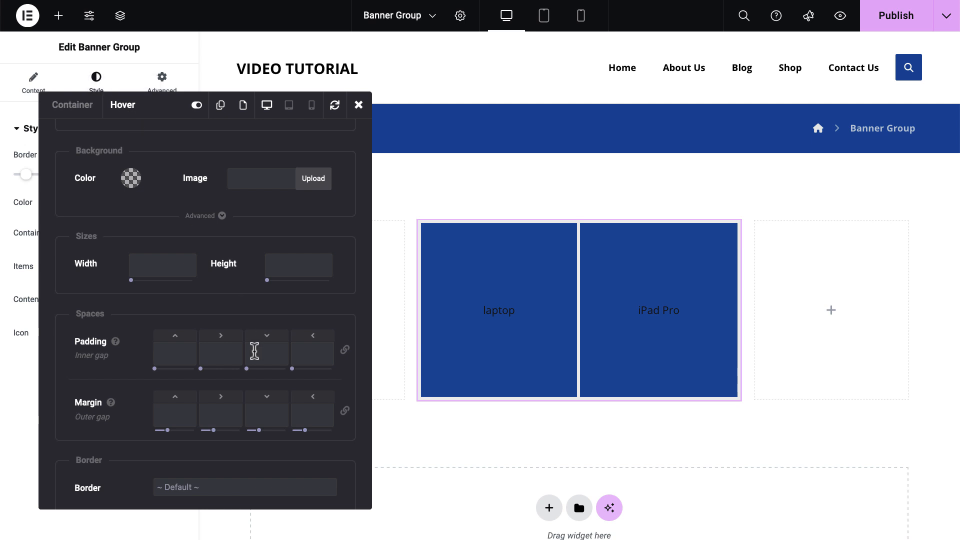
scroll(253, 350, "down", 4)
scroll(256, 357, "down", 2)
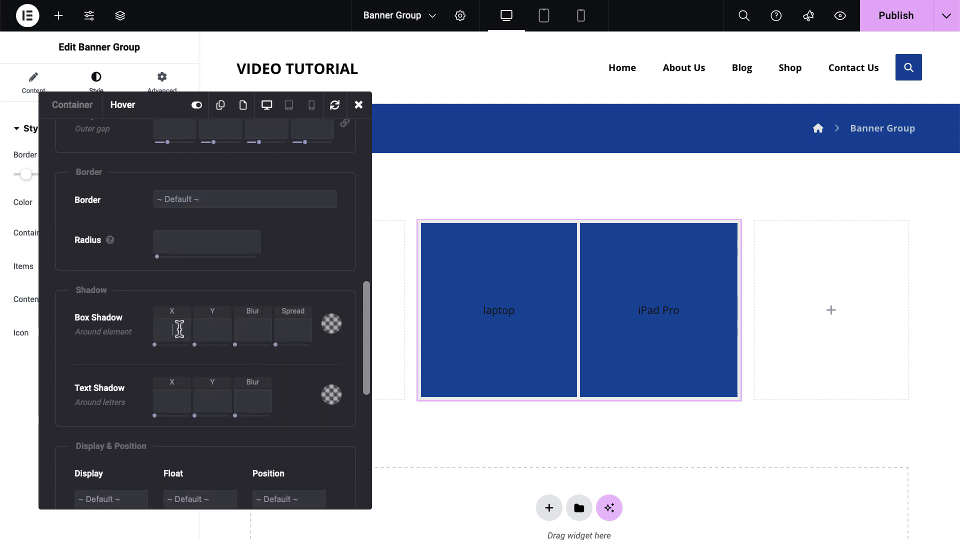
left_click(206, 330)
type("0")
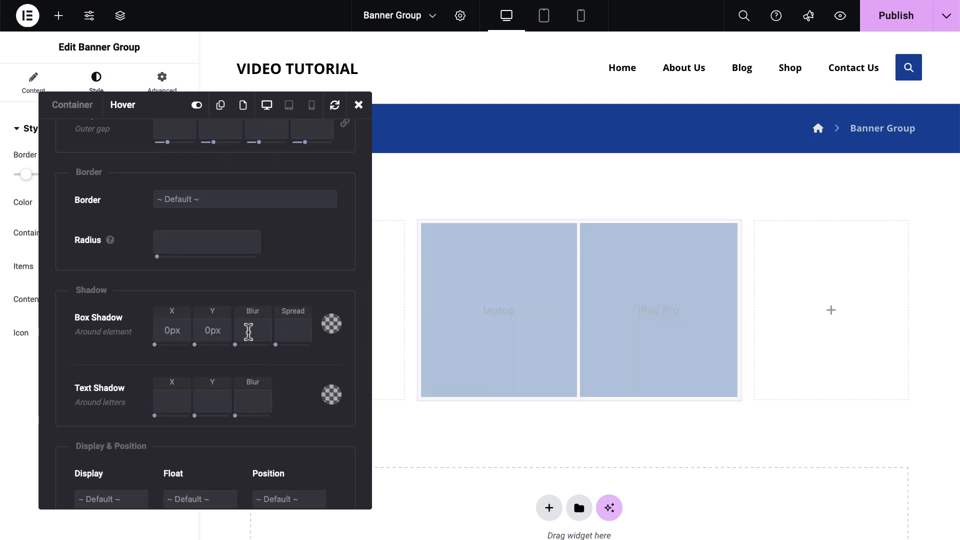
type("25")
left_click(291, 332)
left_click(307, 371)
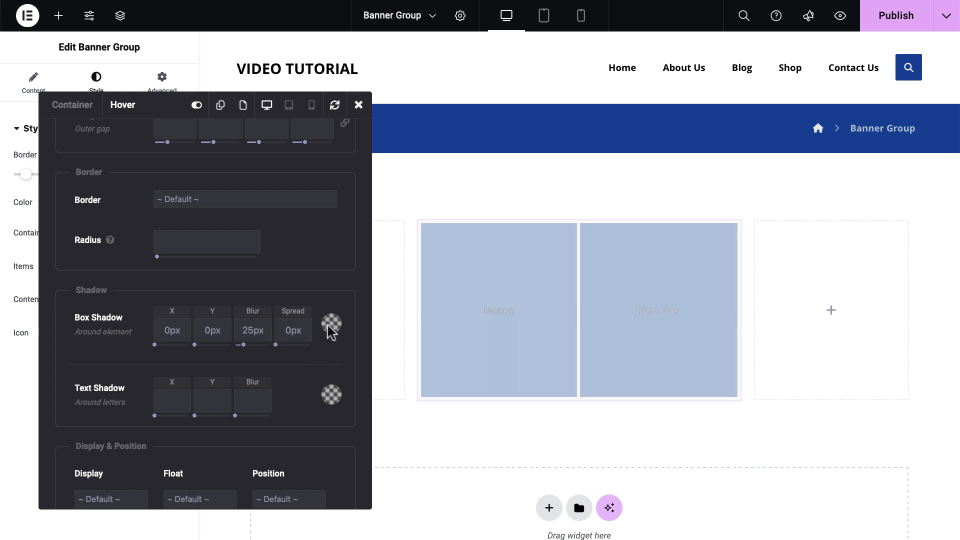
- Give the container's hover box shadow a translucent grey color and close the container style options
left_click(331, 325)
mouse_move(275, 392)
left_mouse_down()
mouse_move(177, 383)
mouse_move(168, 402)
left_mouse_up()
left_click(209, 363)
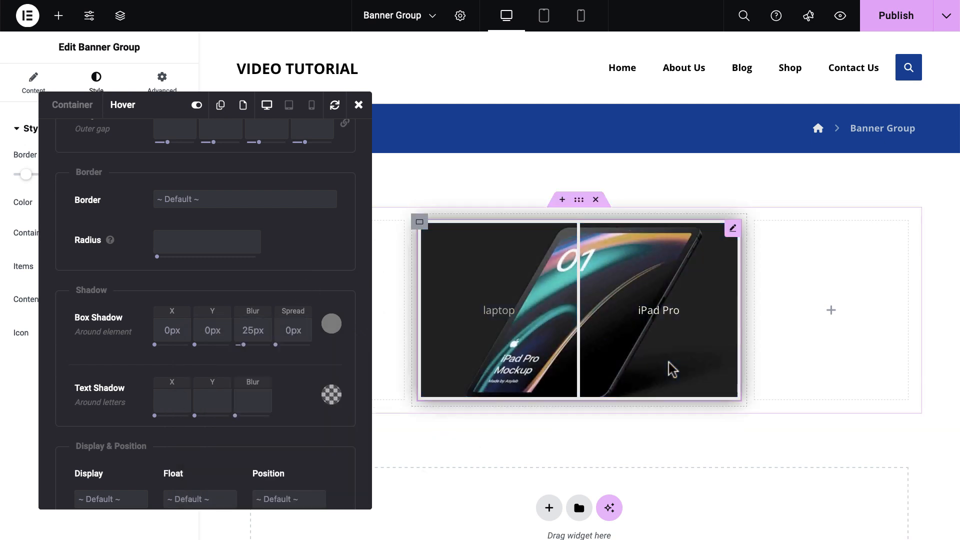
left_click(358, 104)
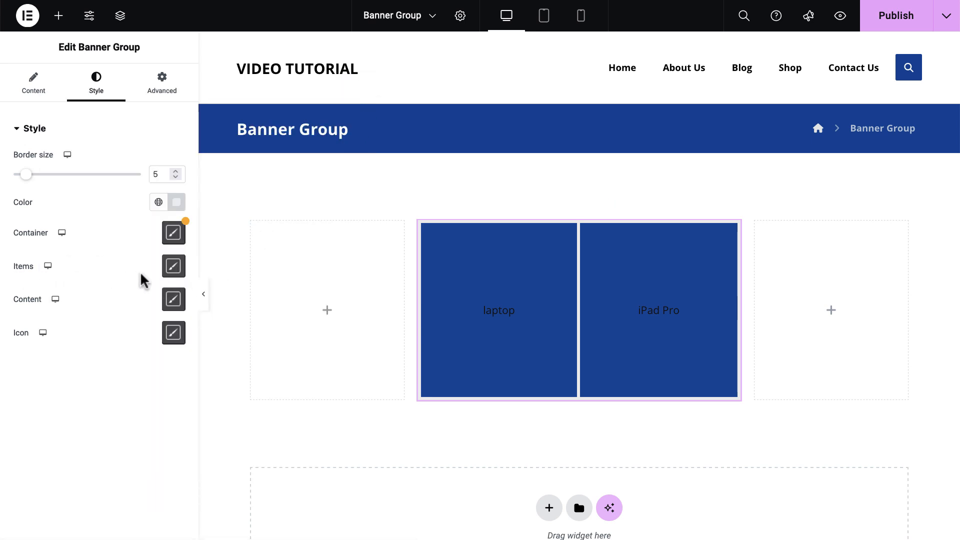
- Try a 10 px margin on all sides of the banner items, clear it again and close the item style options
left_click(174, 267)
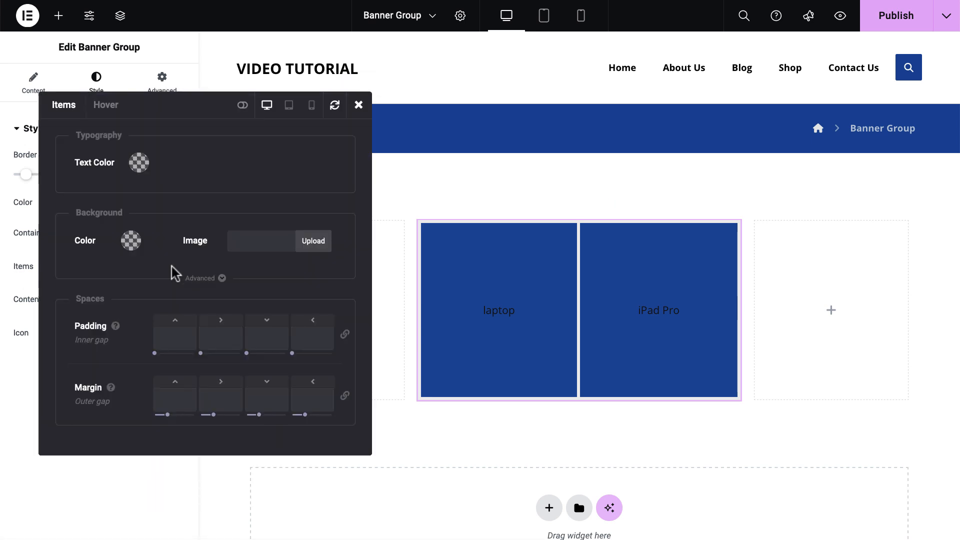
type("10")
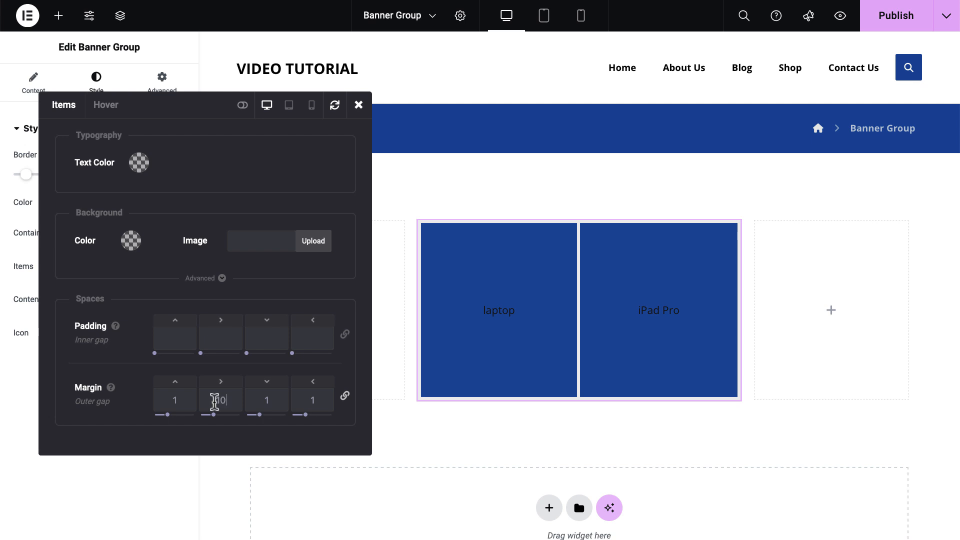
left_click(238, 434)
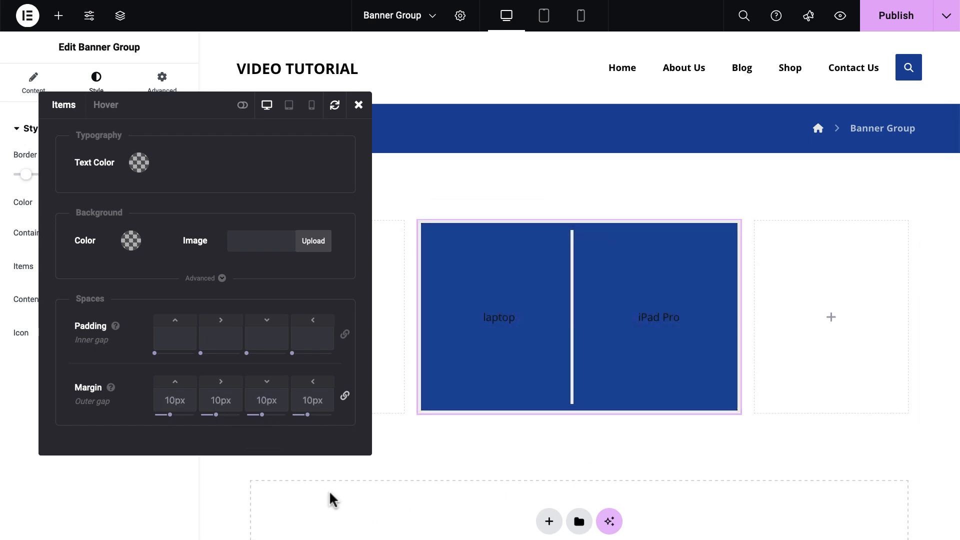
left_click_drag(301, 402, 323, 401)
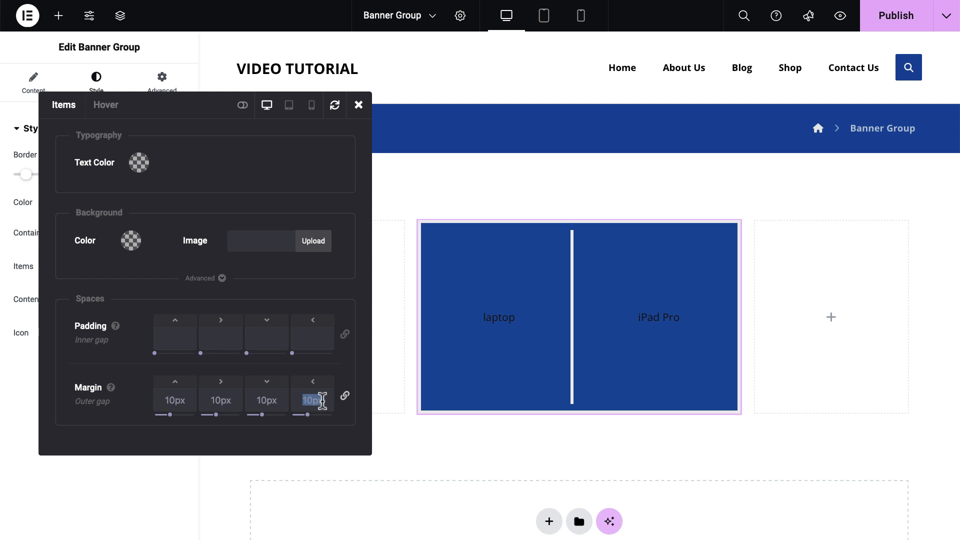
key("BackSpace")
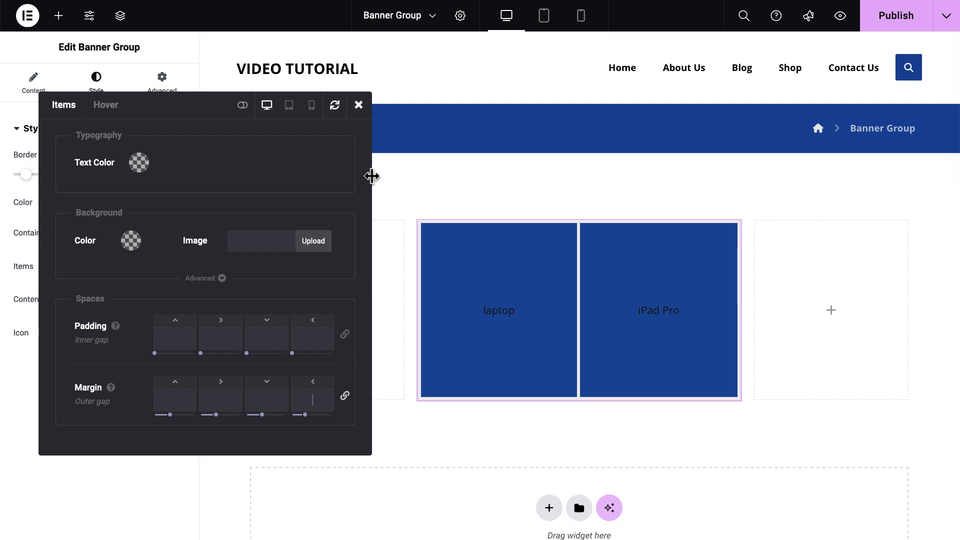
left_click(364, 106)
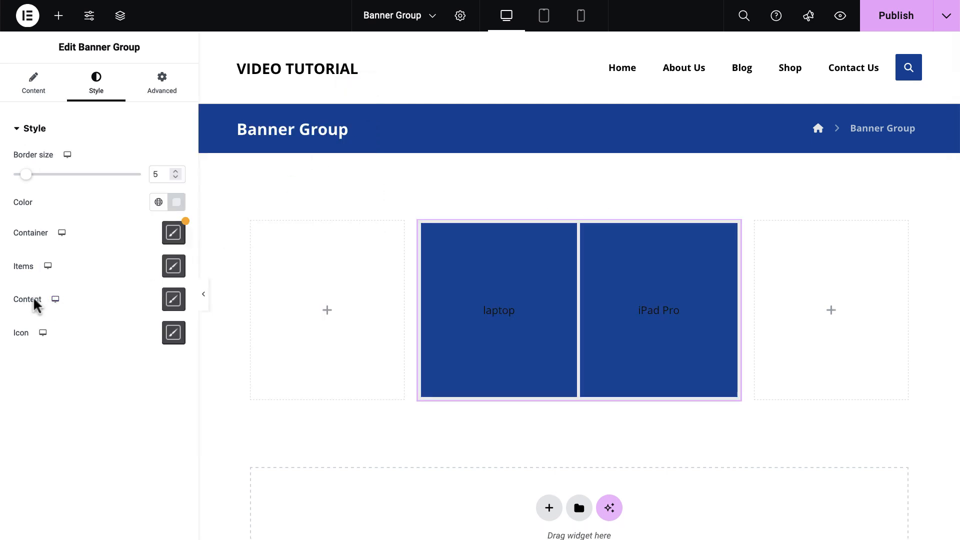
- Show the advanced style options for the banner group's content and set its text color to white
left_click(175, 306)
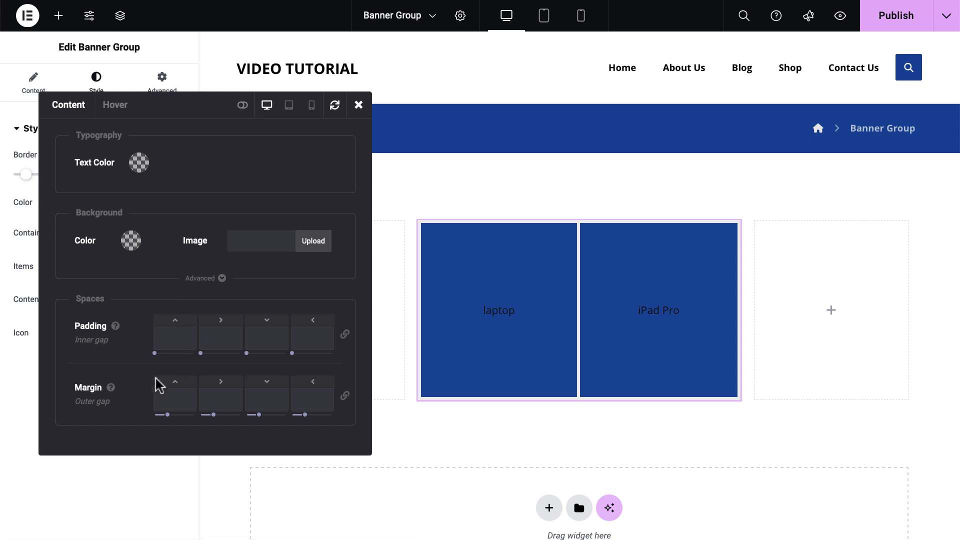
left_click(244, 105)
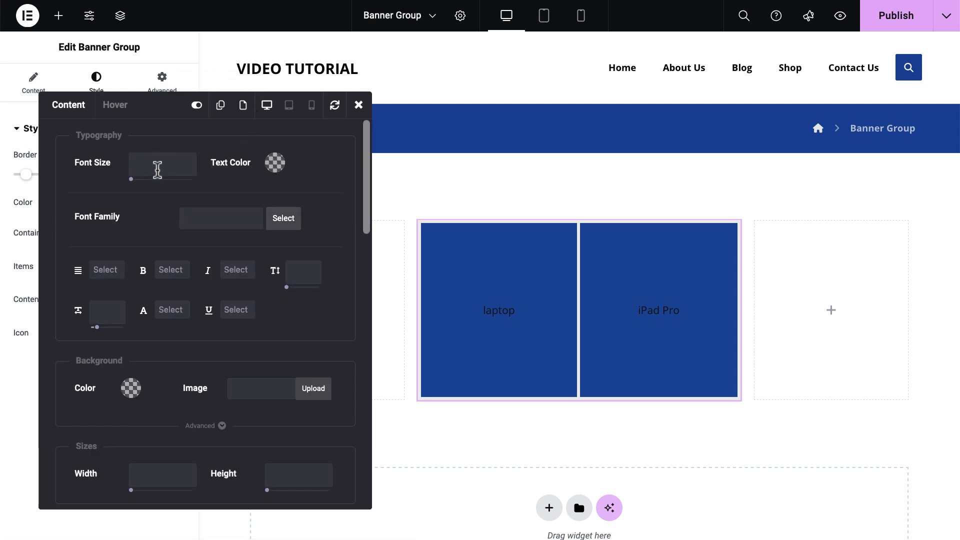
left_click(274, 162)
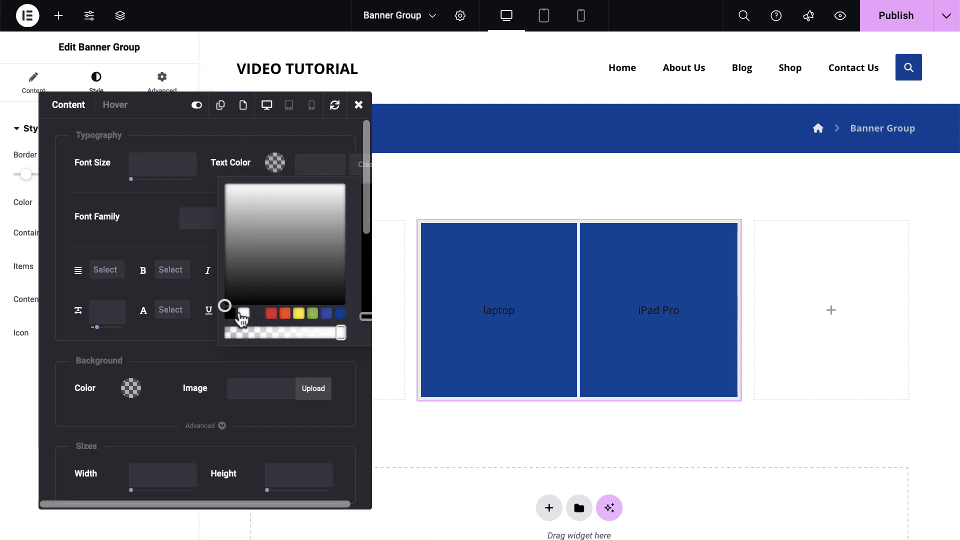
left_click(243, 314)
- Set the banner content's font size to 24 px and its font weight to 600, and close its style options
left_click(141, 160)
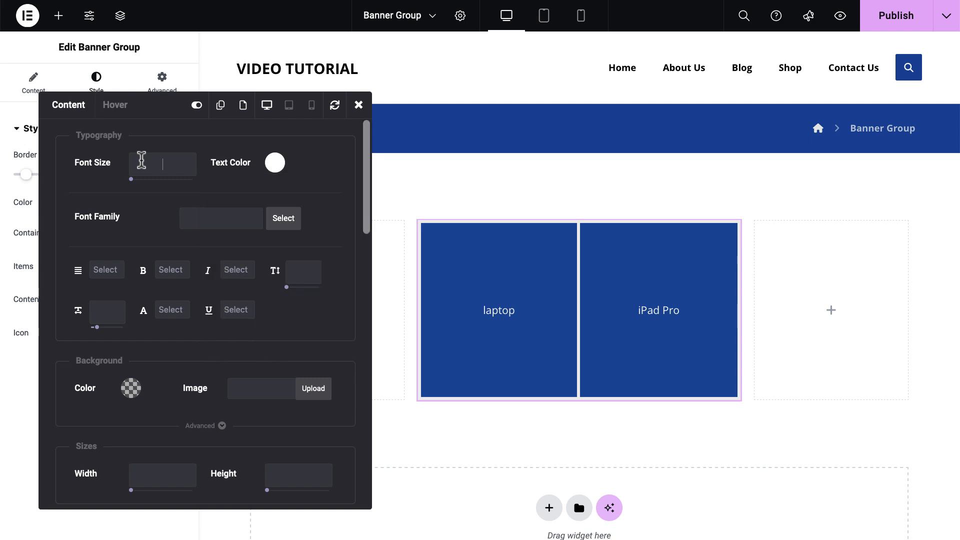
type("24")
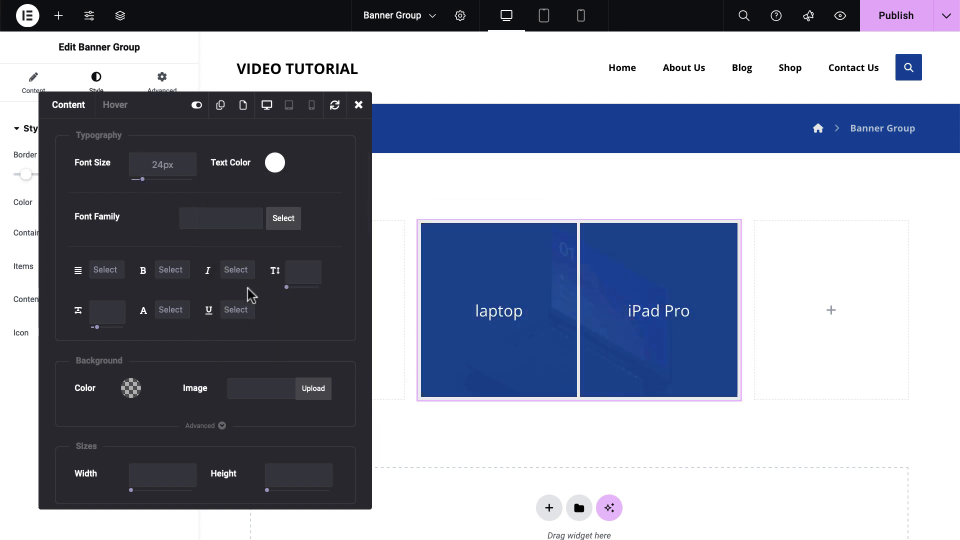
left_click(181, 274)
left_click(214, 378)
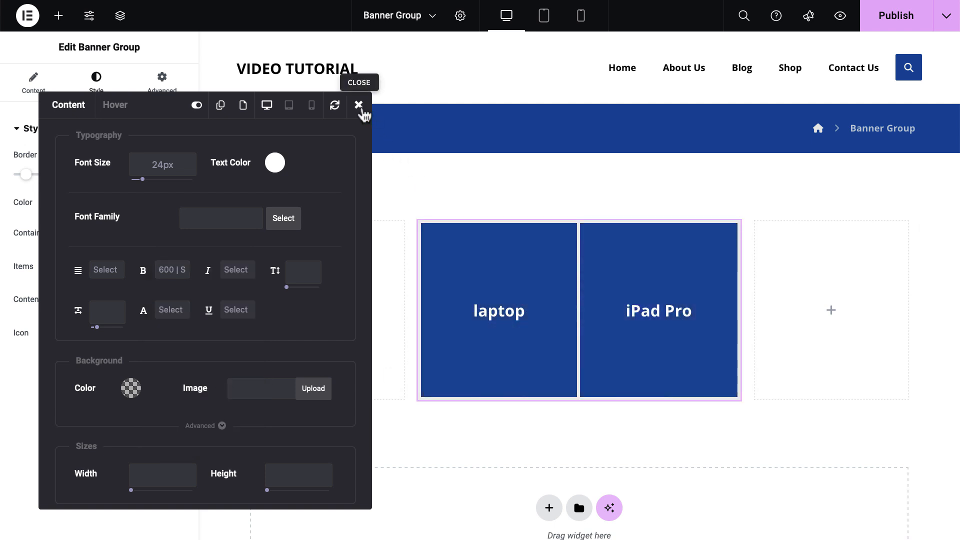
left_click(360, 106)
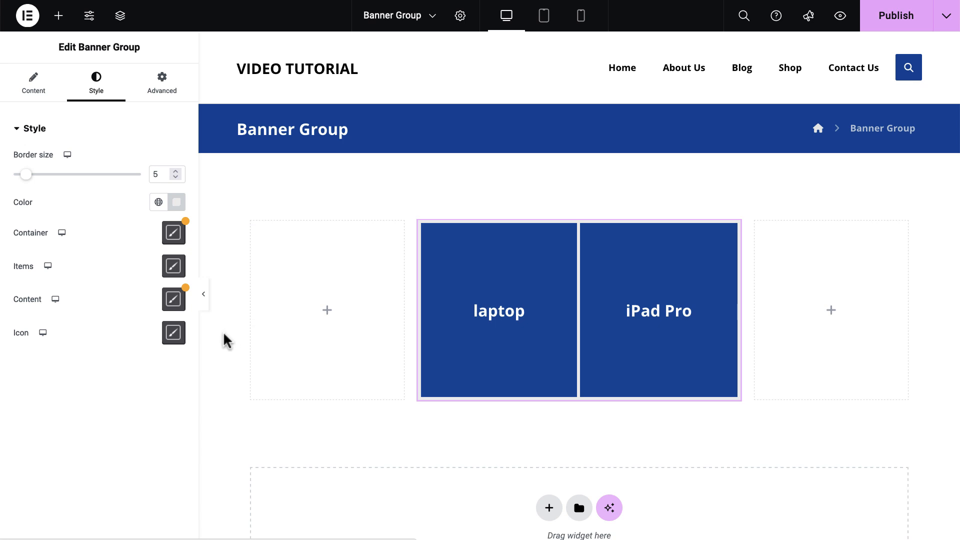
- Publish the Banner Group page and view the published page
scroll(226, 340, "down", 2)
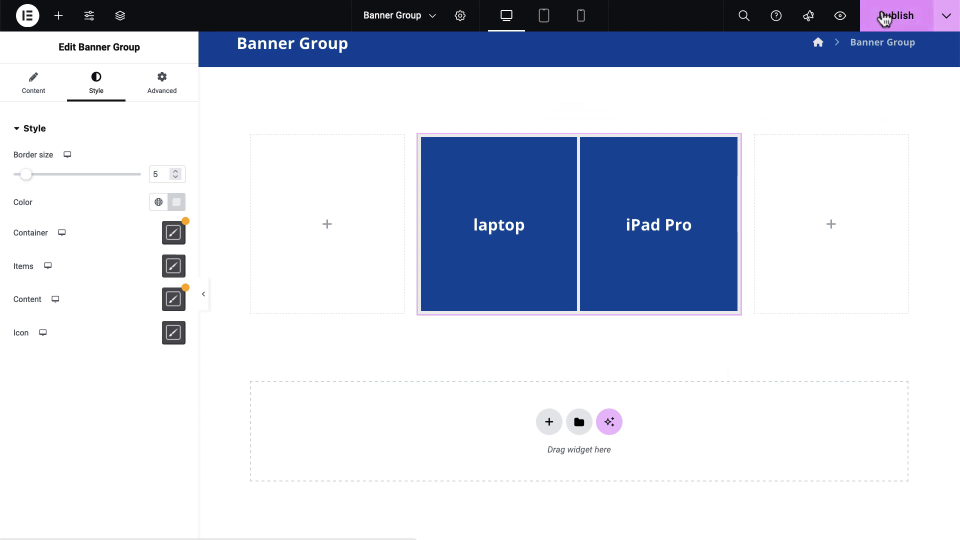
left_click(885, 18)
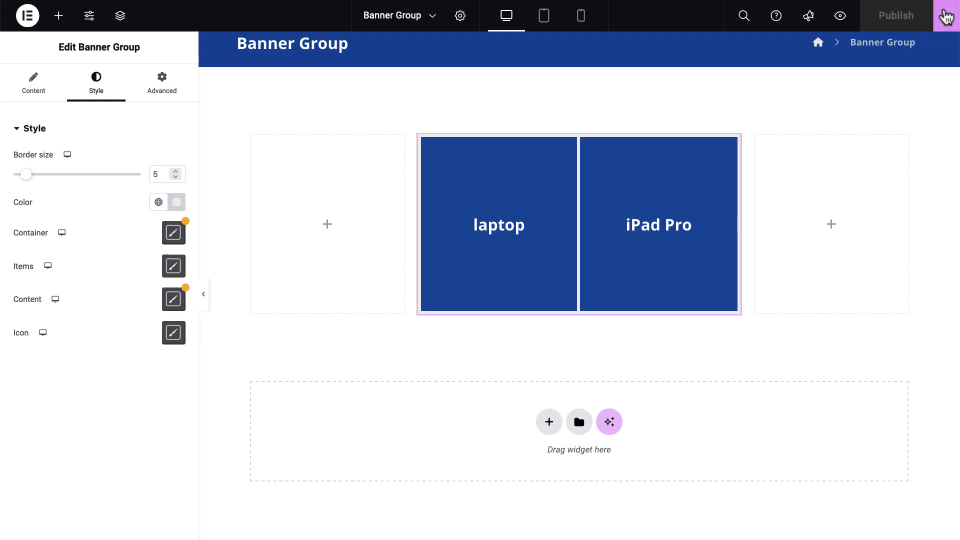
left_click(946, 16)
left_click(895, 116)
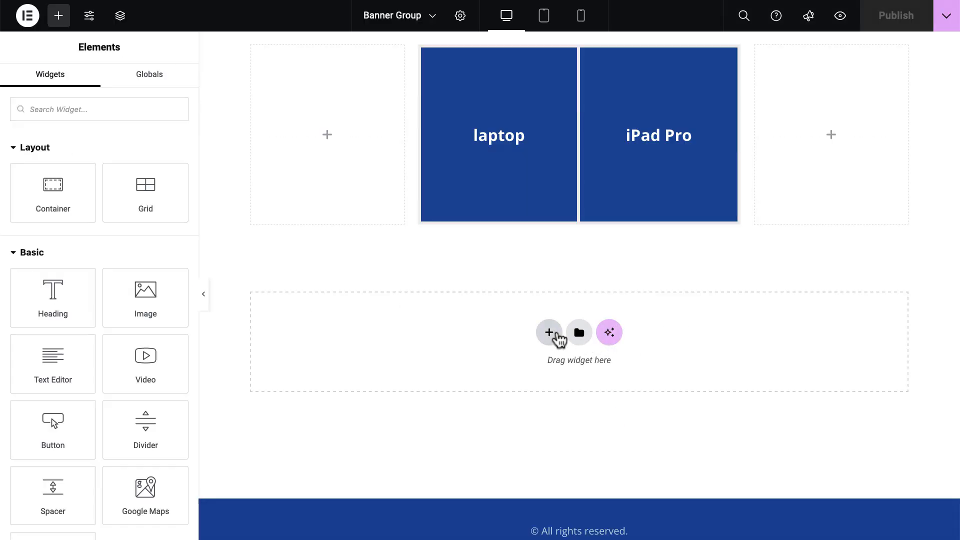
- Add a new single-column flexbox container with downward direction below the existing banner group
left_click(550, 334)
left_click(553, 385)
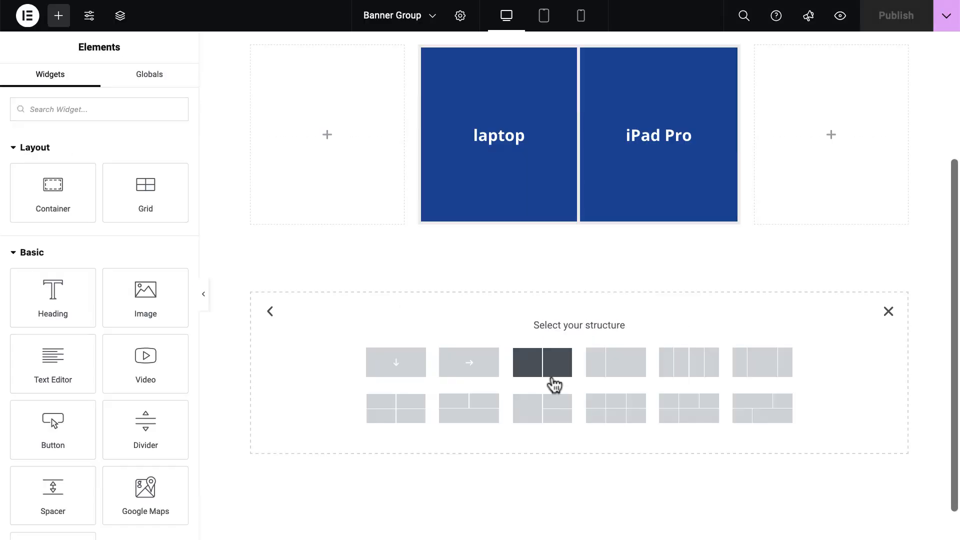
left_click(401, 375)
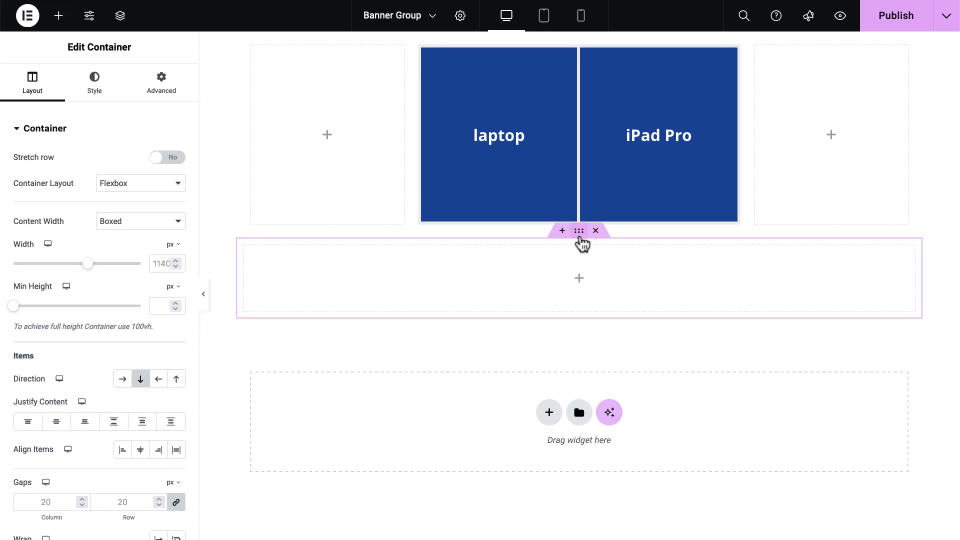
- Unlink the new container's margin values and set its top margin to 100 px
left_click(157, 85)
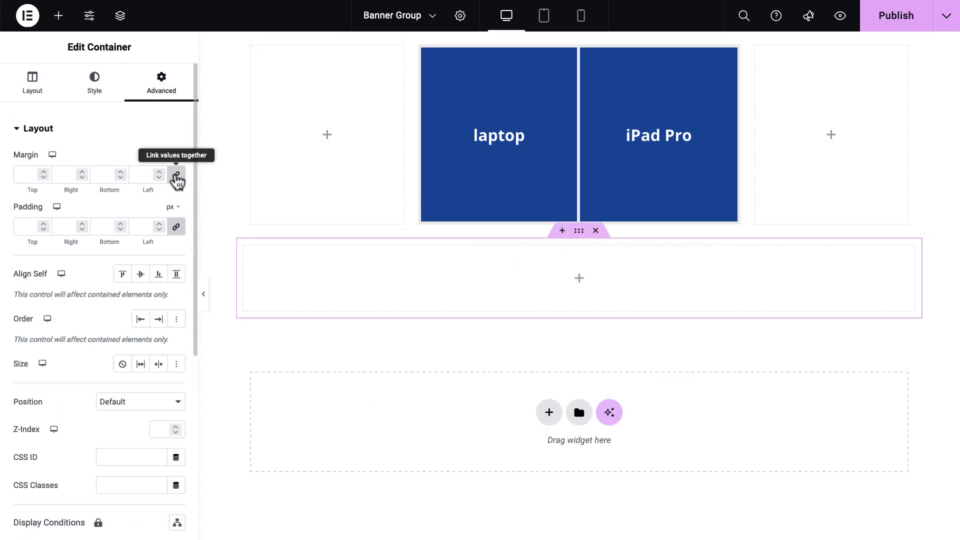
left_click(176, 175)
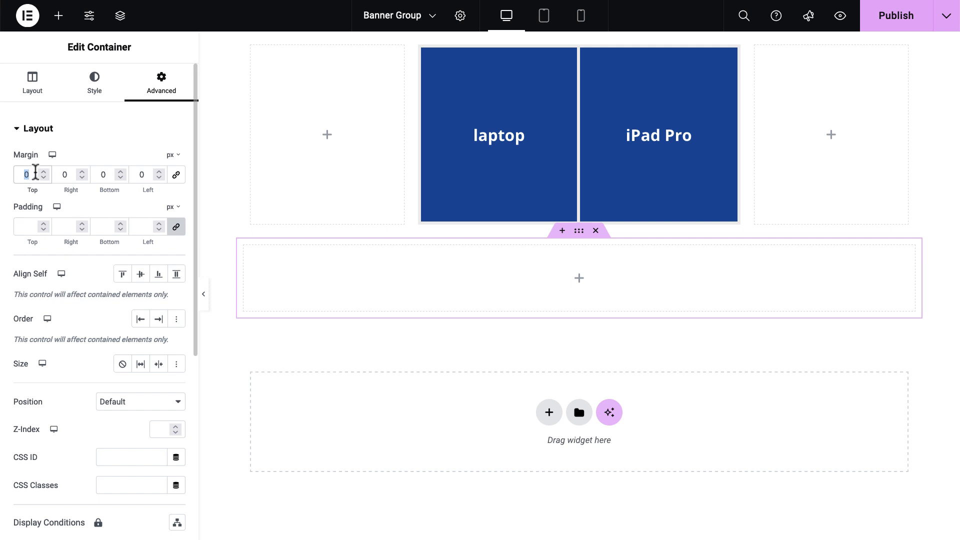
type("100")
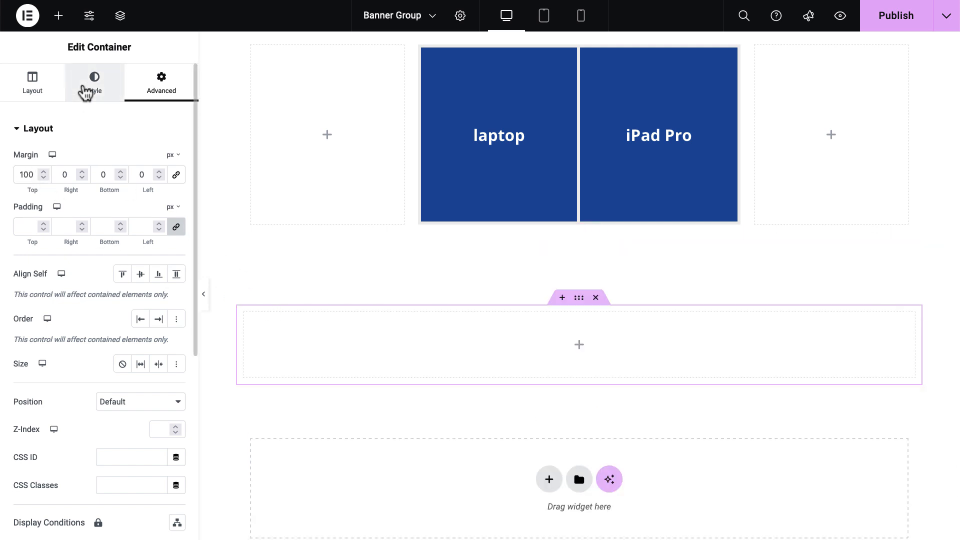
- Give the new container a classic background in light grey #EFEFEF
left_click(86, 92)
left_click(122, 188)
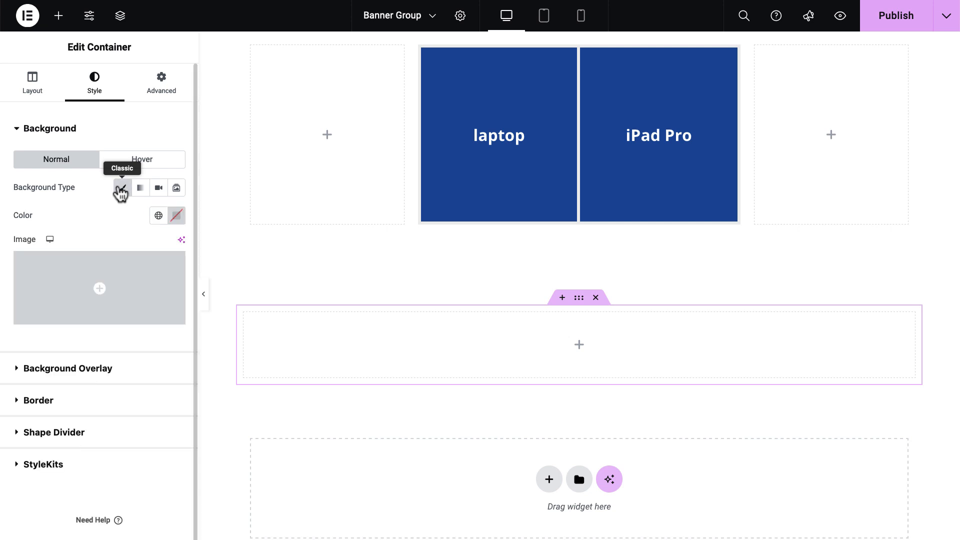
left_click(177, 216)
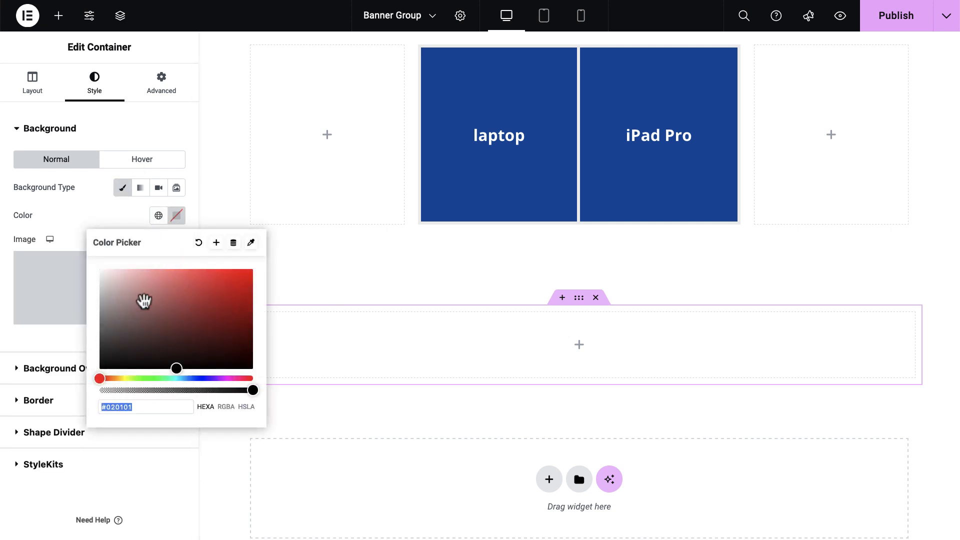
left_click_drag(144, 300, 87, 282)
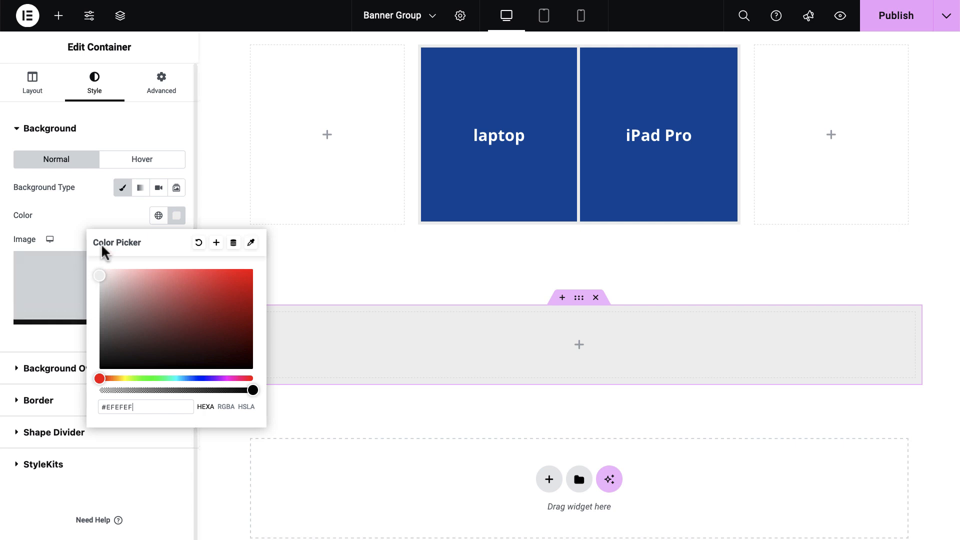
- Set the grey container's padding to 50 px on all sides
left_click(162, 90)
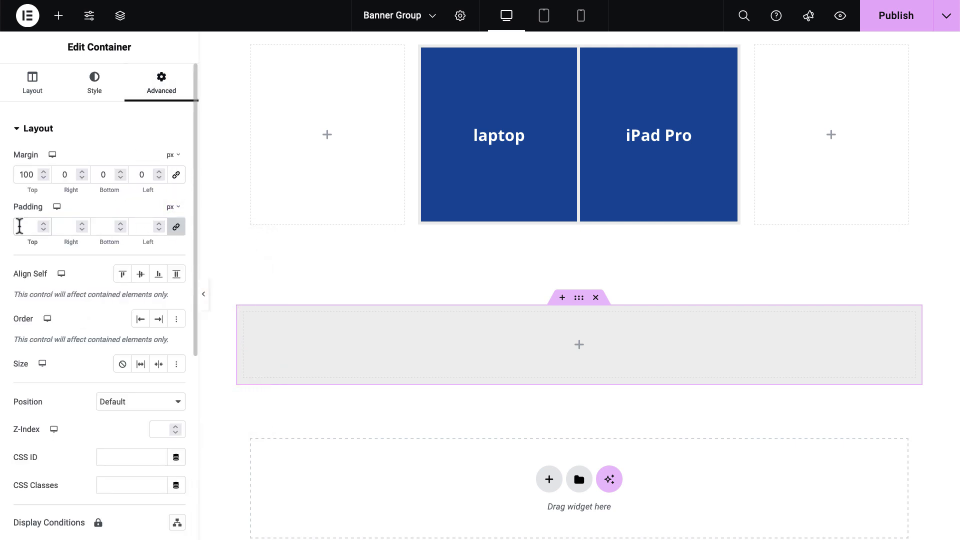
left_click(19, 226)
type("50")
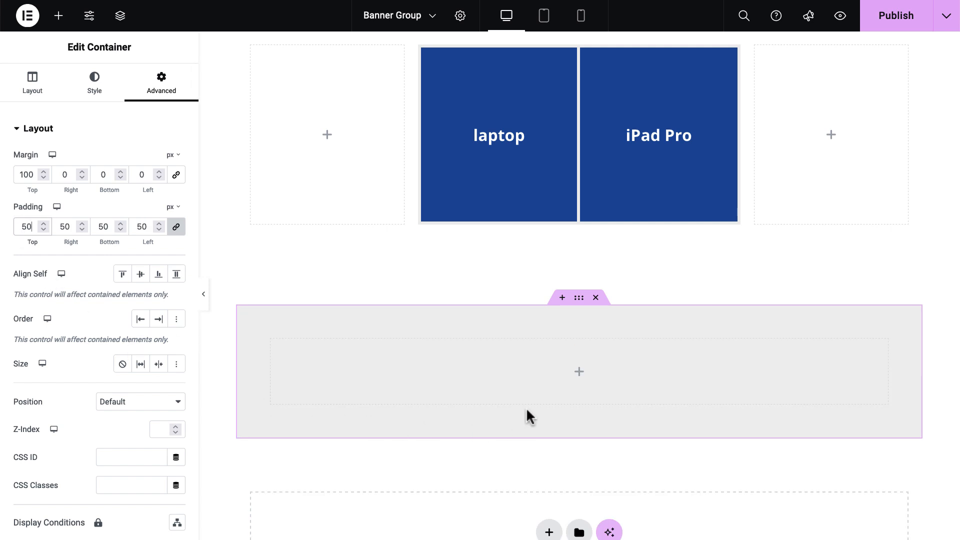
- Find the Banner Group widget, place it in the grey container and open its Item #1 for editing
left_click(578, 374)
type("bann")
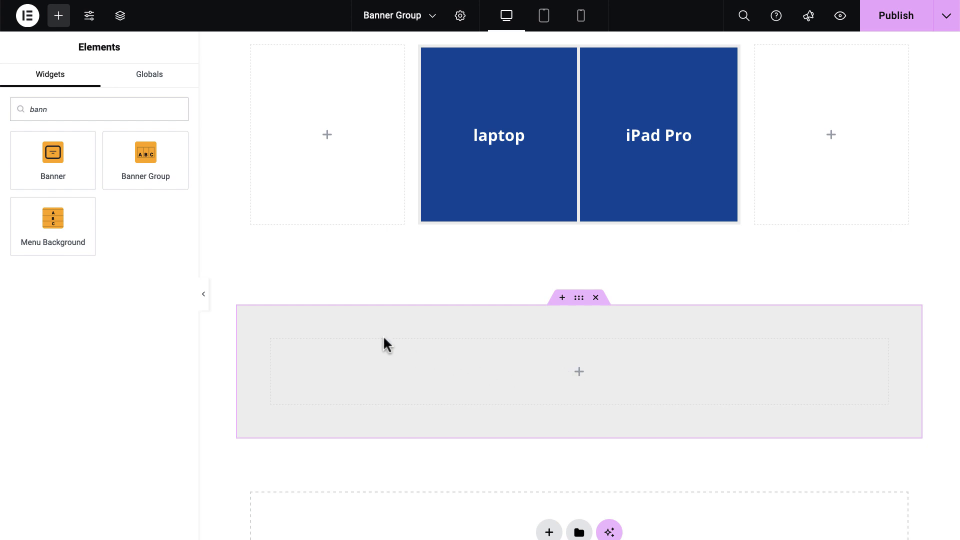
left_click_drag(141, 155, 511, 360)
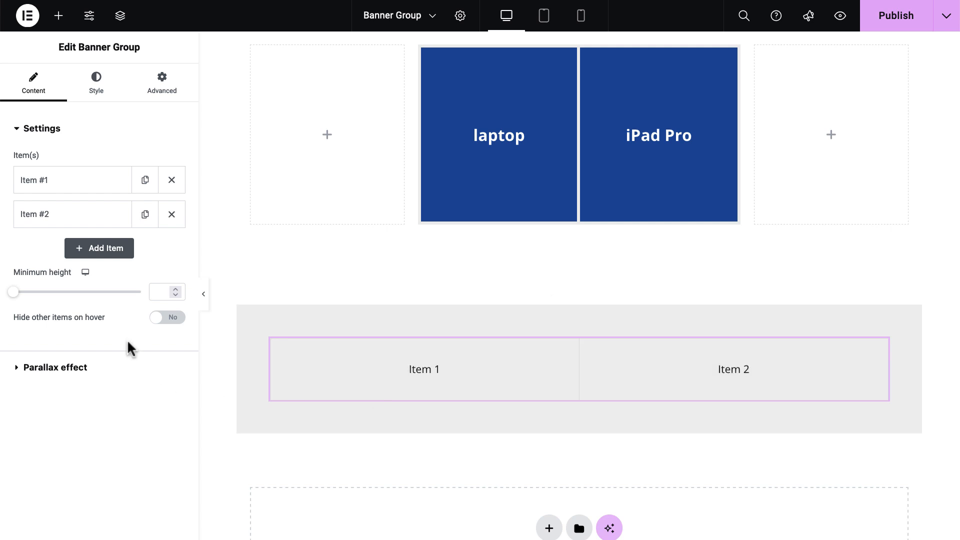
left_click(86, 187)
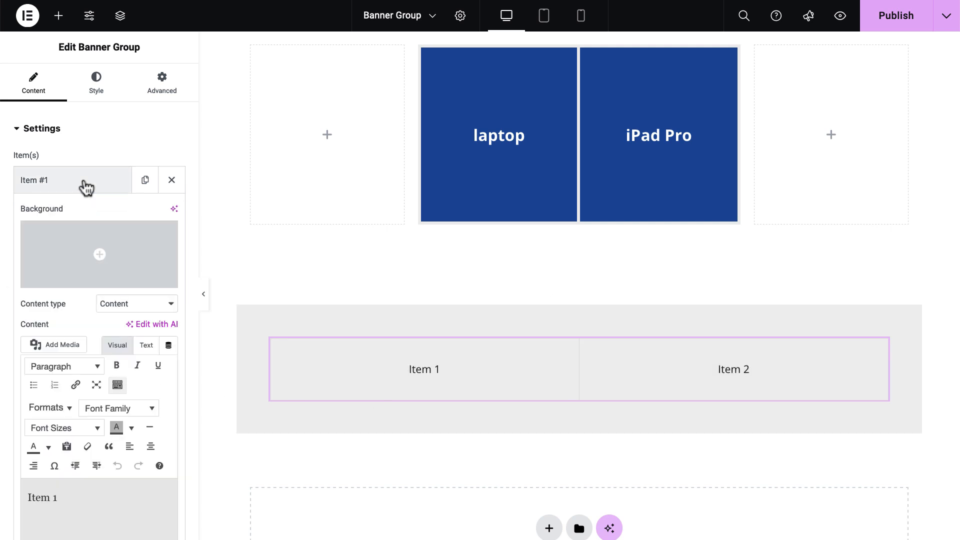
- Set the laptop image img-3.jpg from the media library as the background of Item #1
left_click(109, 265)
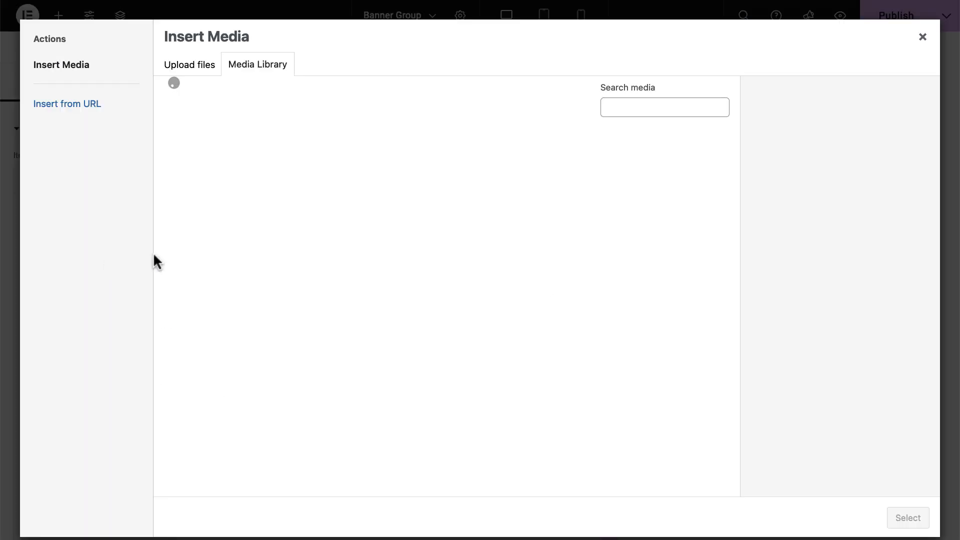
left_click(250, 176)
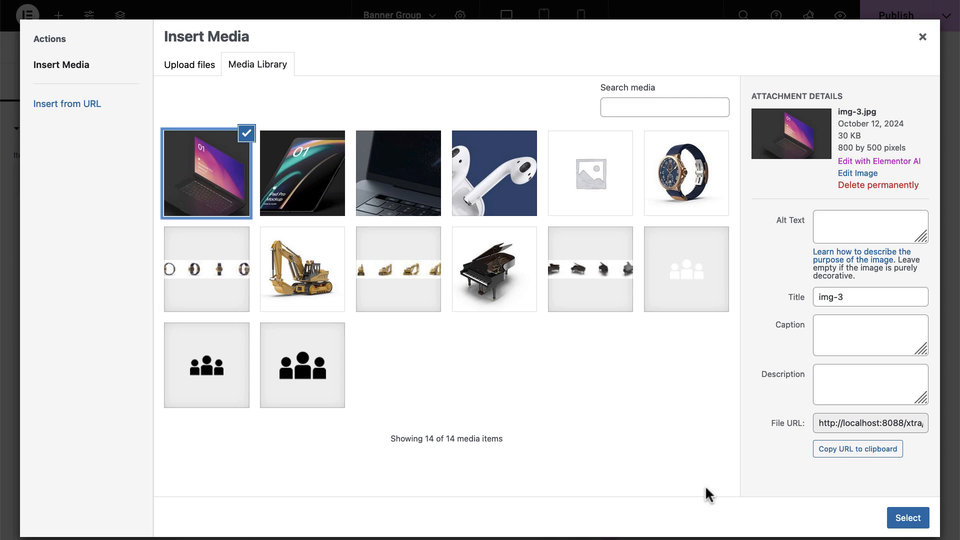
left_click(901, 519)
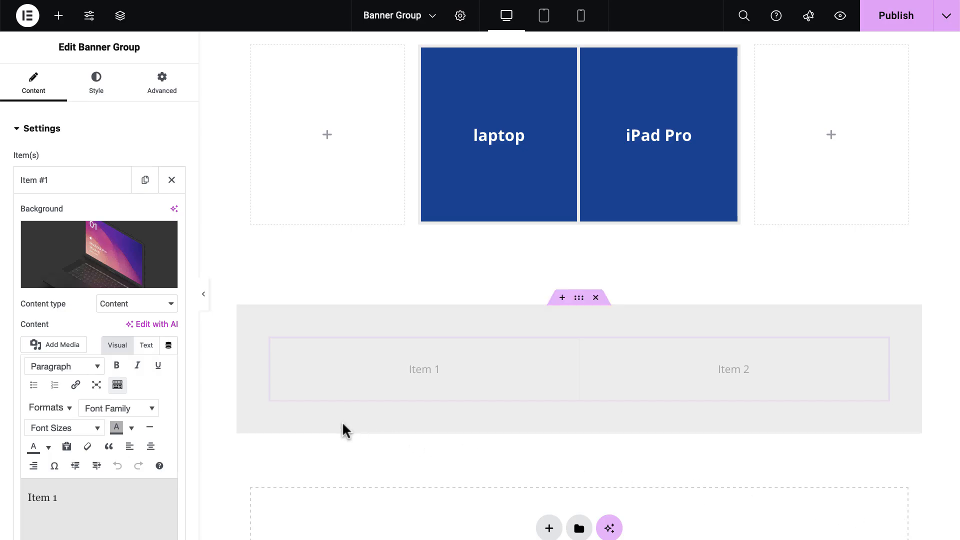
- Try replacing Item #1's text with a "Banner Group" heading and undo the replacement
left_click_drag(79, 498, 5, 496)
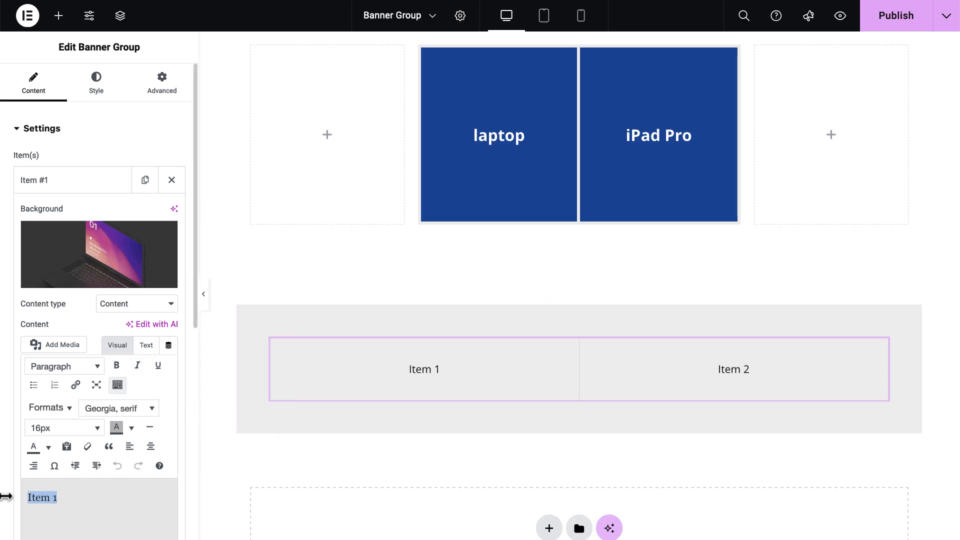
type("Banner Group")
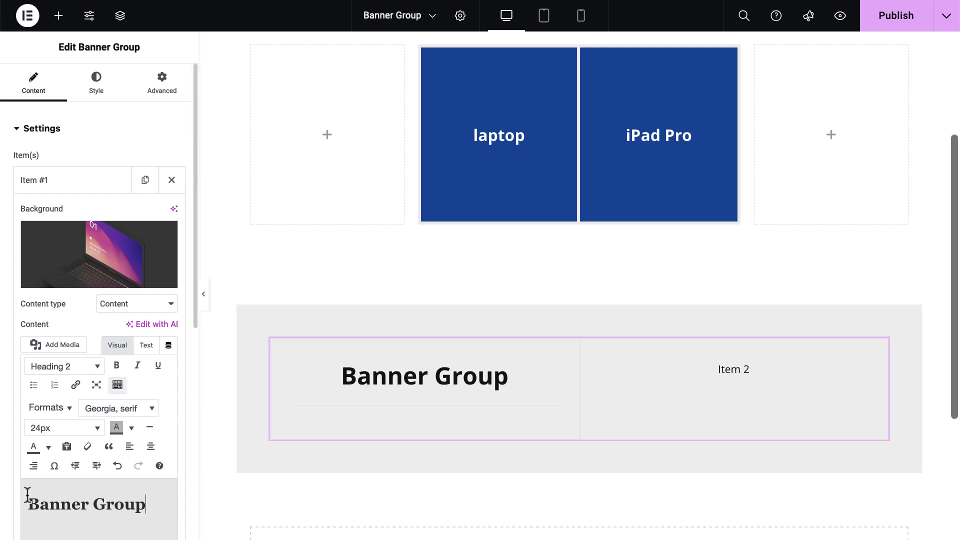
key("ctrl+z")
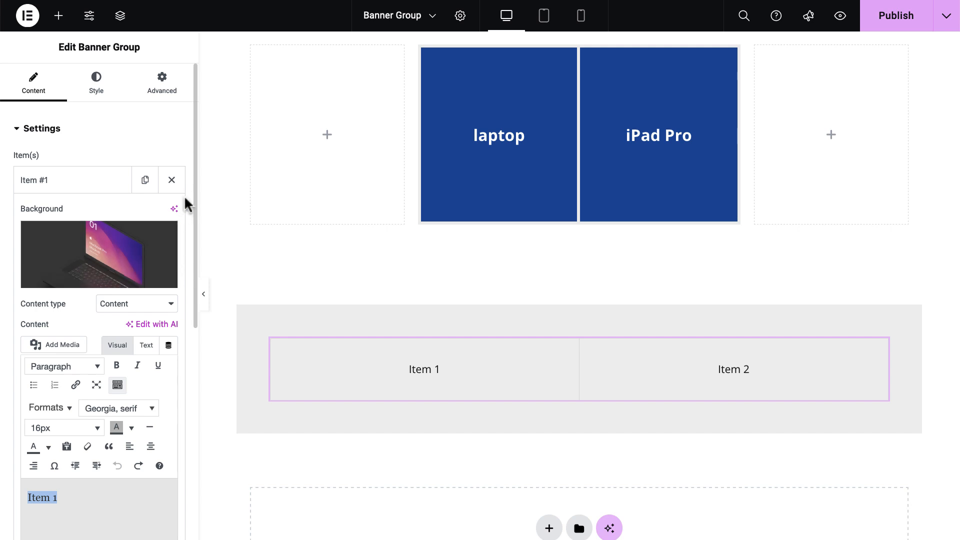
- Switch Item #1's content type to Saved template and look through the available templates without choosing one
left_click_drag(193, 173, 188, 253)
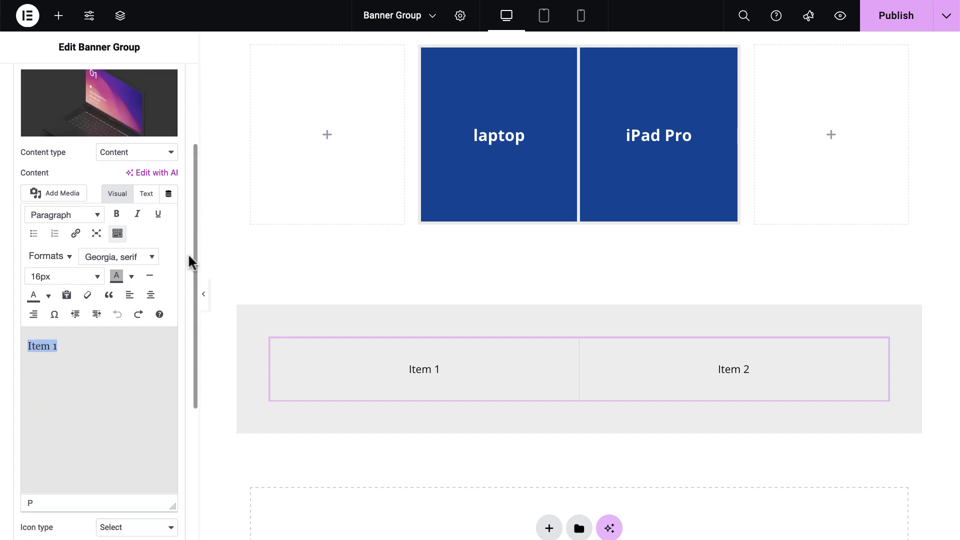
left_click(125, 152)
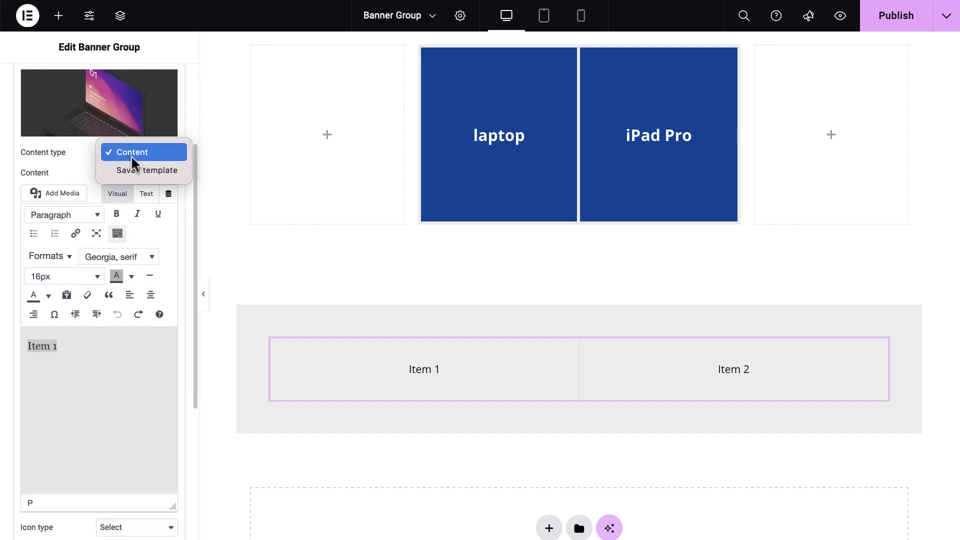
left_click(132, 170)
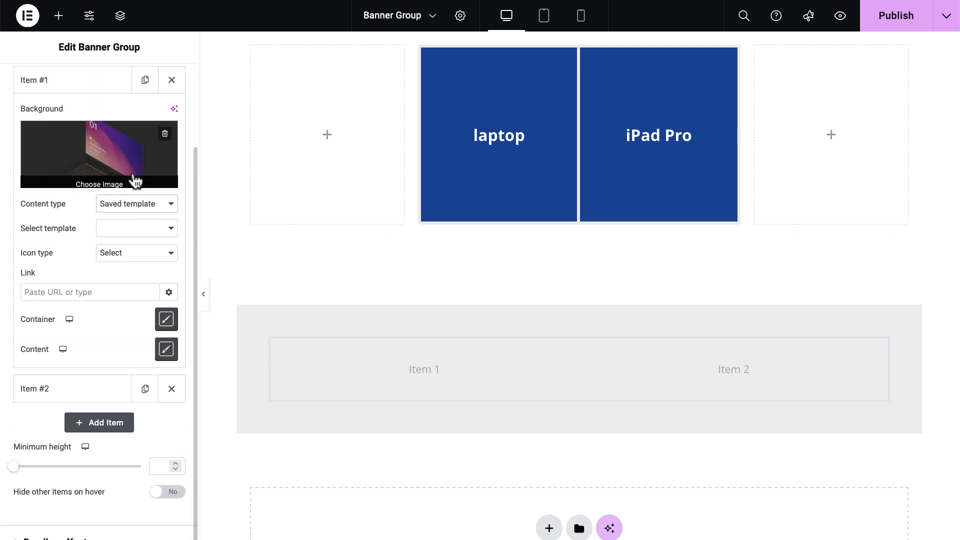
left_click(129, 229)
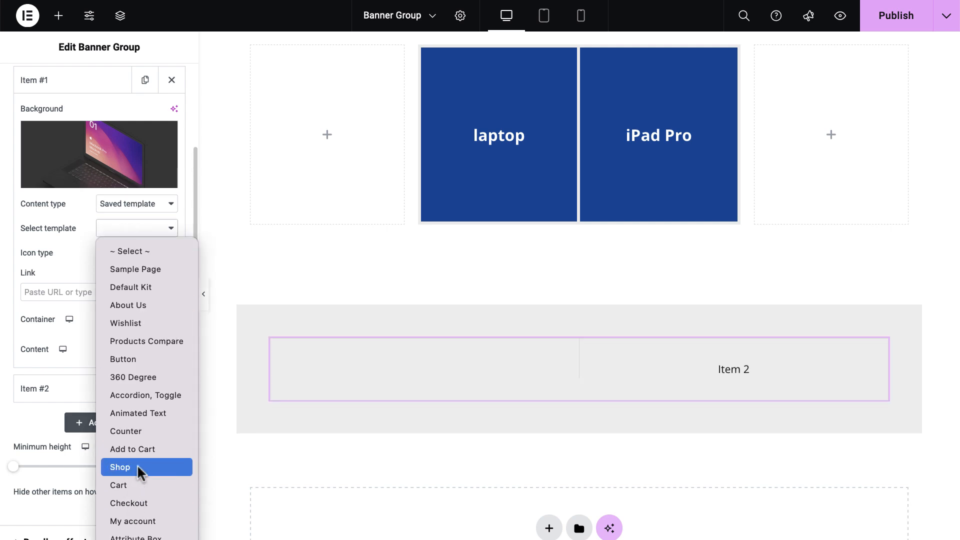
left_click(181, 222)
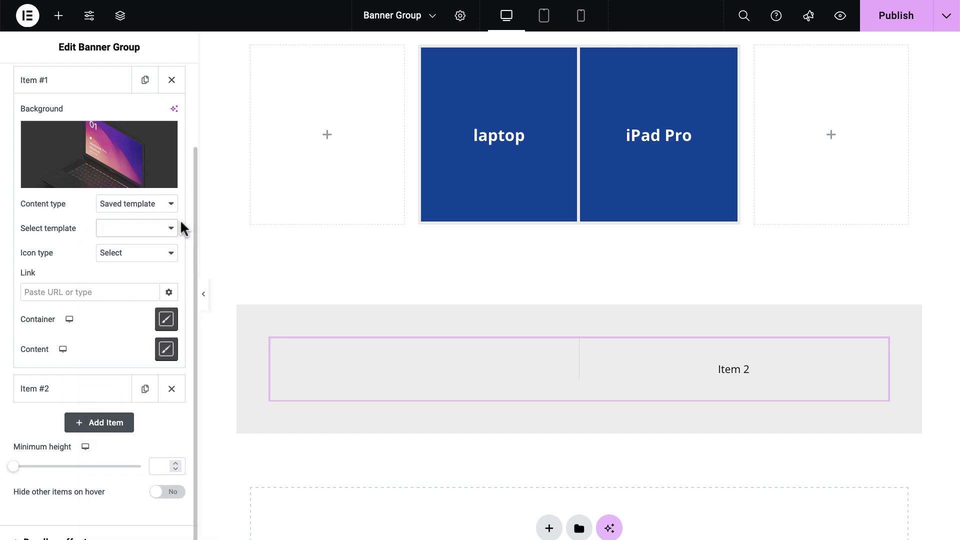
- Give Item #1 a chain icon found by filtering the icon library for "link", and link the item to the About Us page
left_click(159, 254)
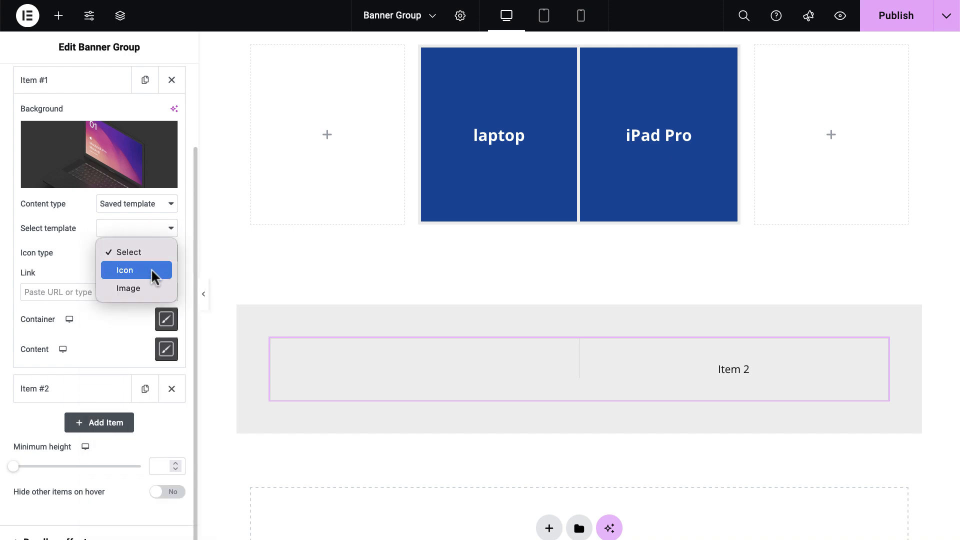
left_click(154, 270)
left_click(169, 282)
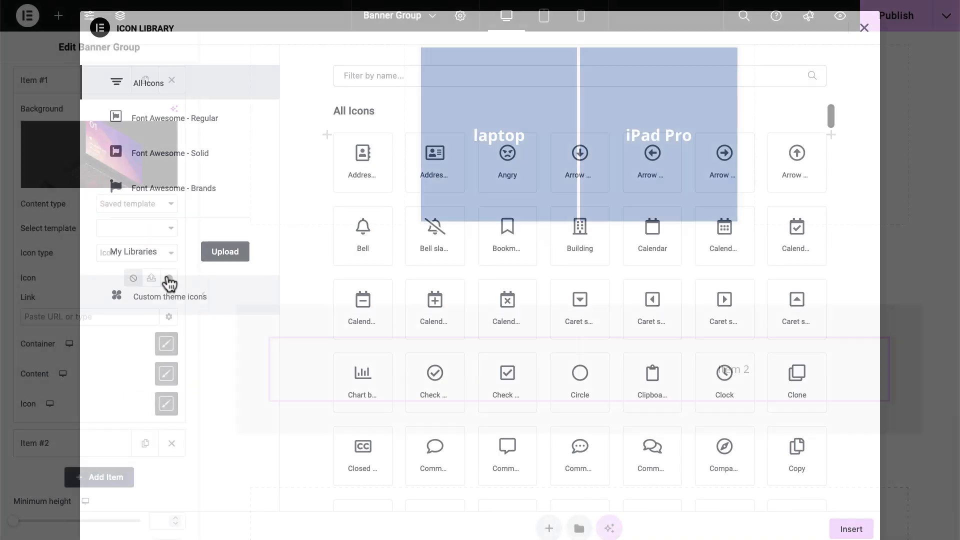
left_click(352, 76)
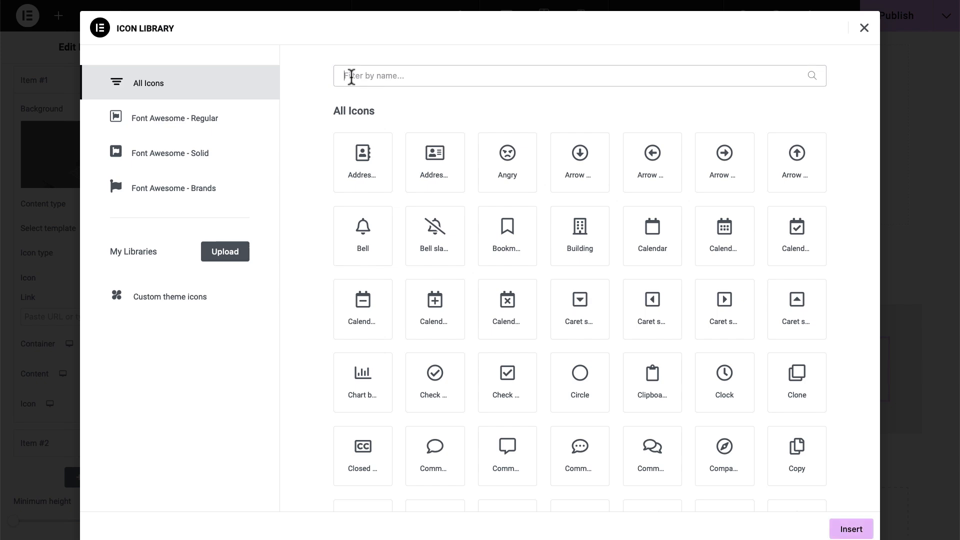
type("link")
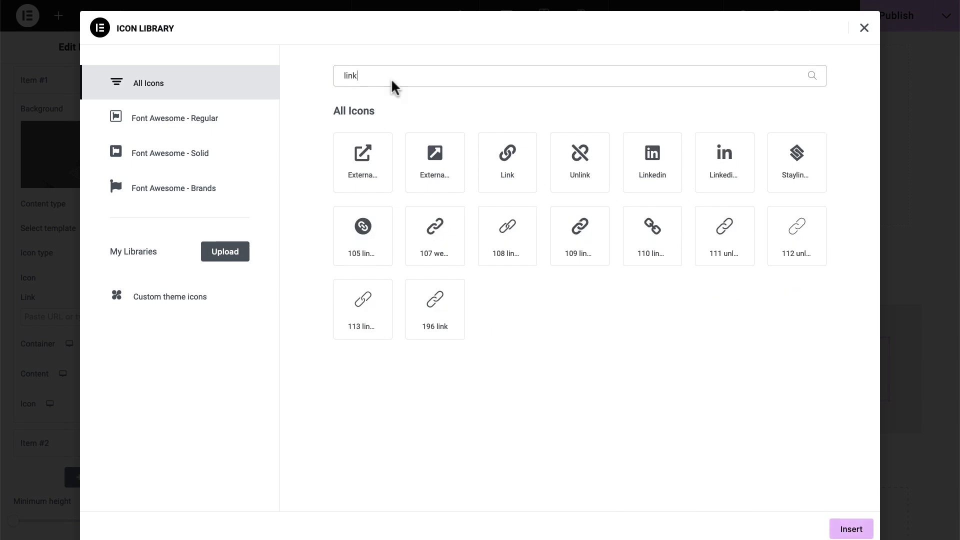
left_click(445, 236)
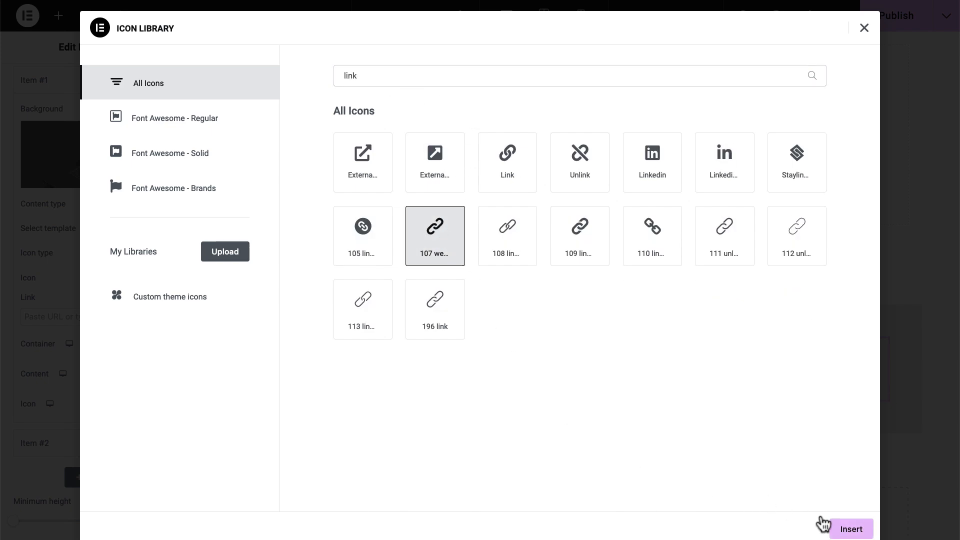
left_click(849, 529)
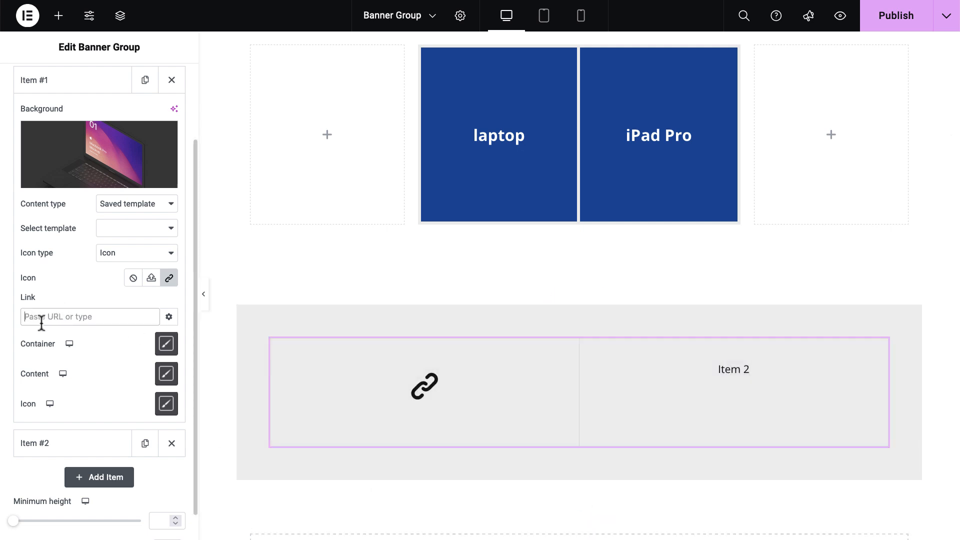
type("about")
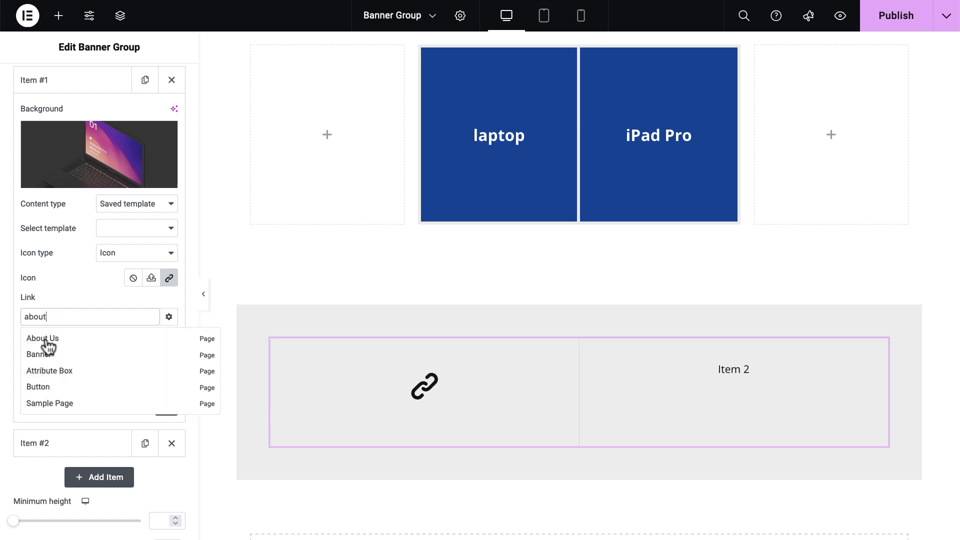
left_click(45, 341)
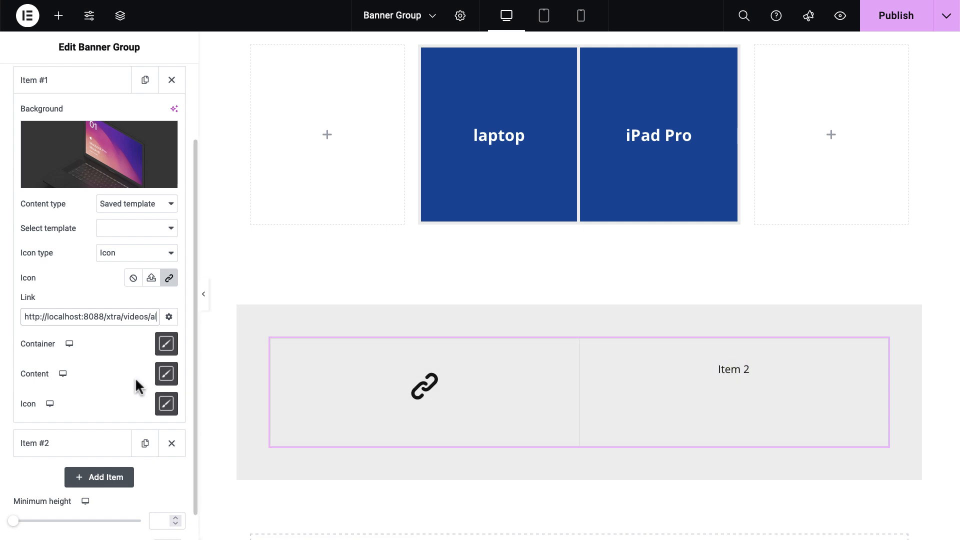
- Set Item #1's icon font size to 24 px and clear the font size in the icon's hover style
scroll(135, 380, "down", 2)
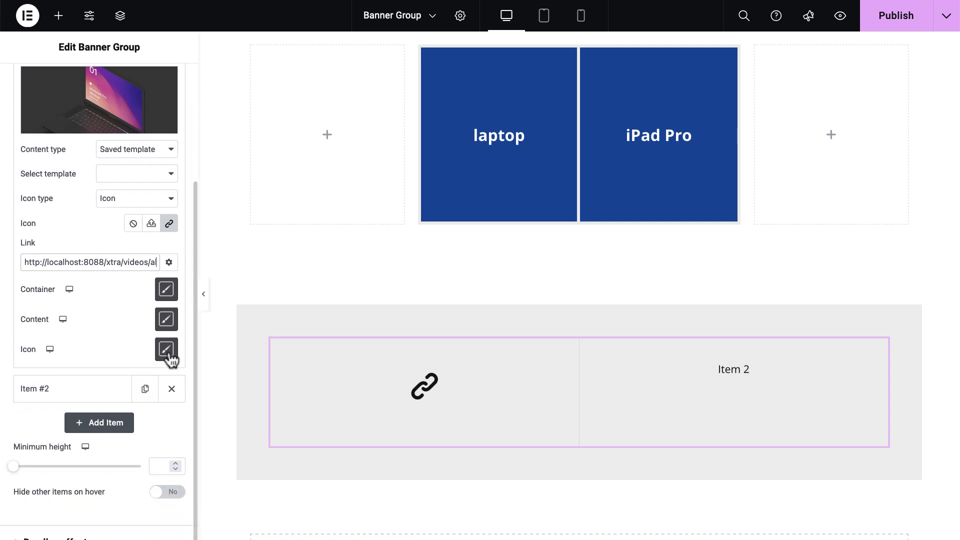
left_click(167, 349)
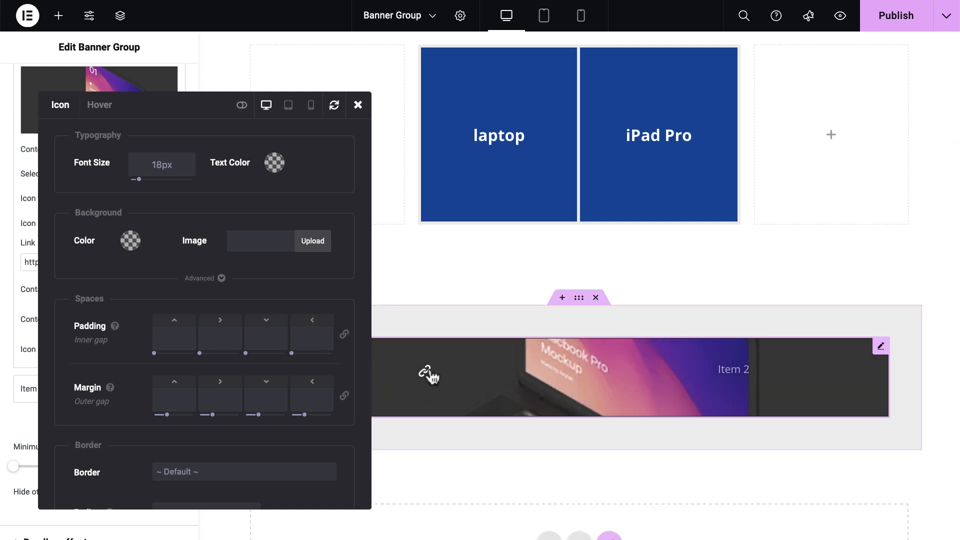
left_click_drag(163, 168, 137, 170)
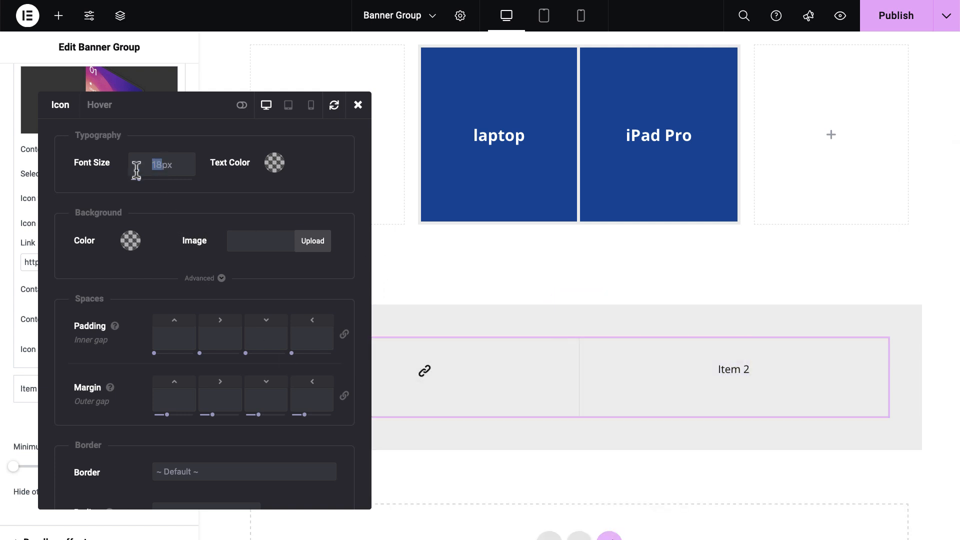
type("24")
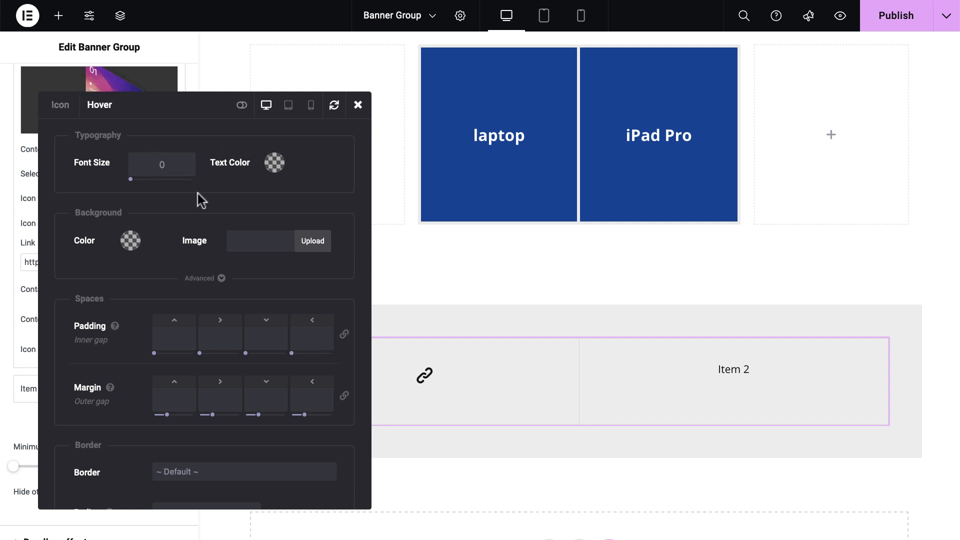
left_click_drag(160, 110, 121, 96)
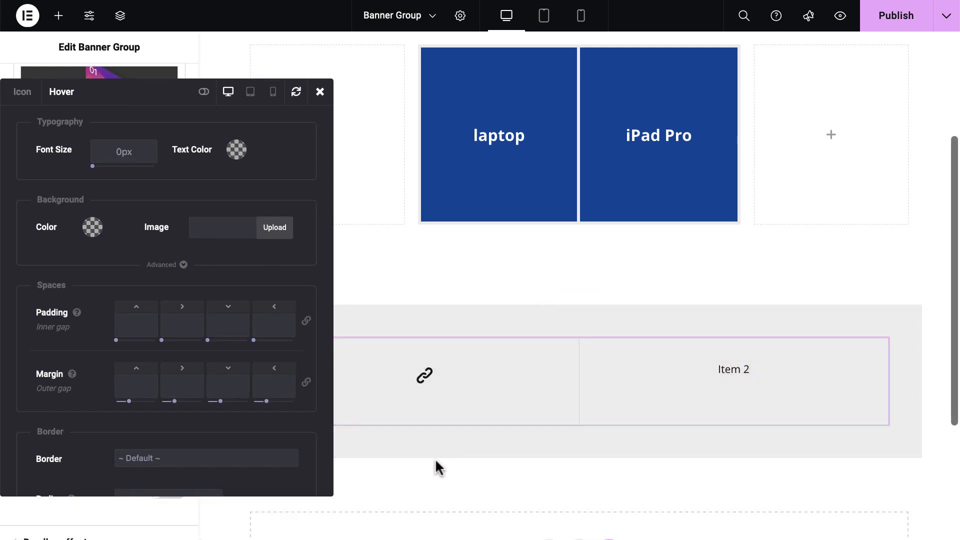
left_click_drag(108, 151, 162, 151)
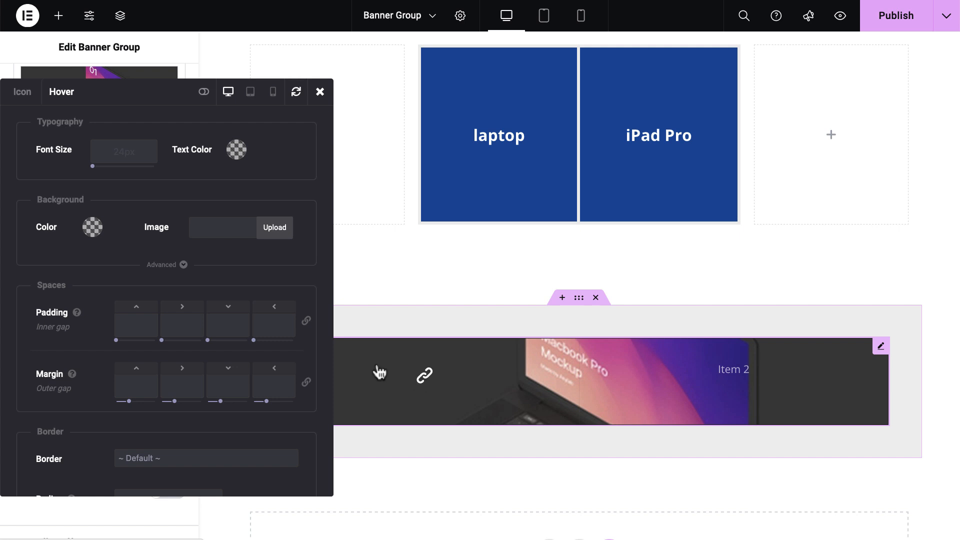
left_click(321, 92)
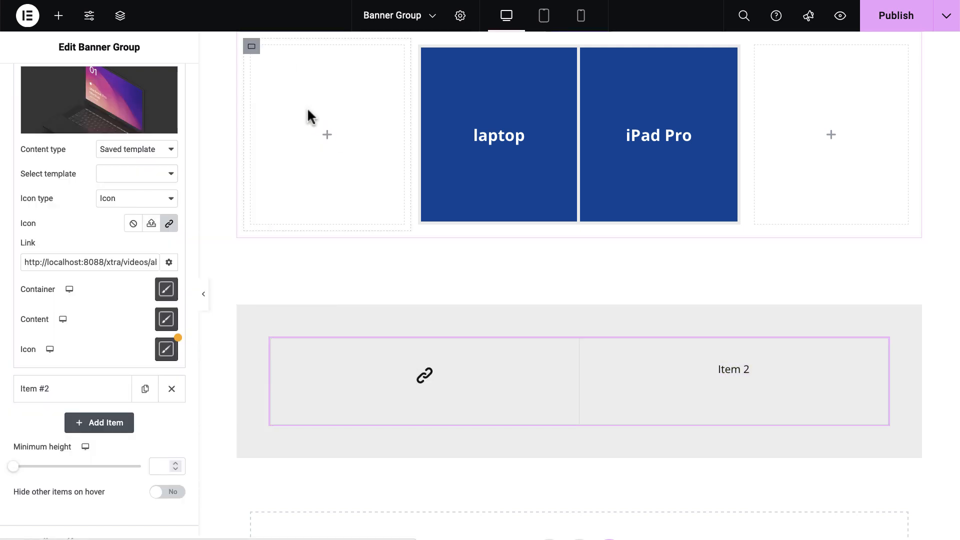
- Change Item #1's content type back to Content
left_click(152, 148)
left_click(151, 131)
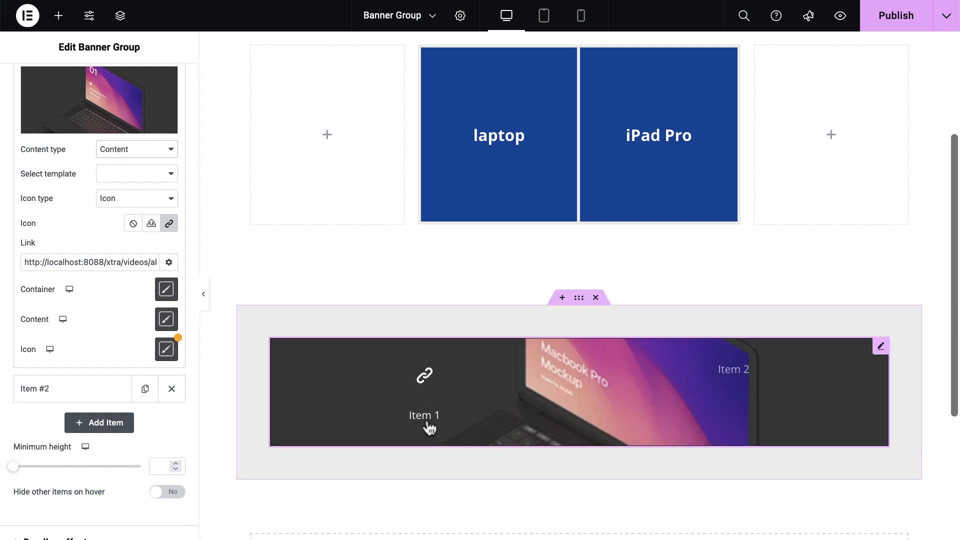
scroll(104, 350, "up", 3)
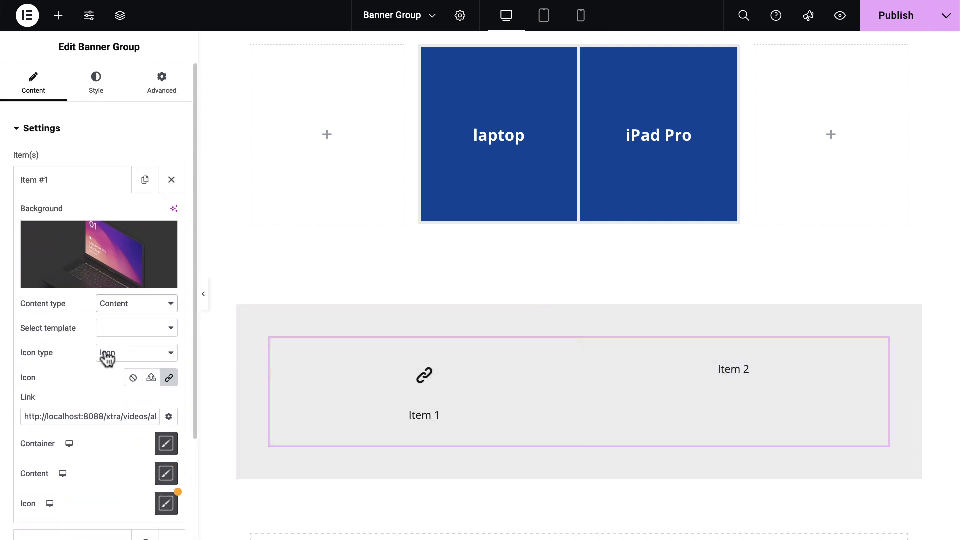
scroll(107, 354, "down", 3)
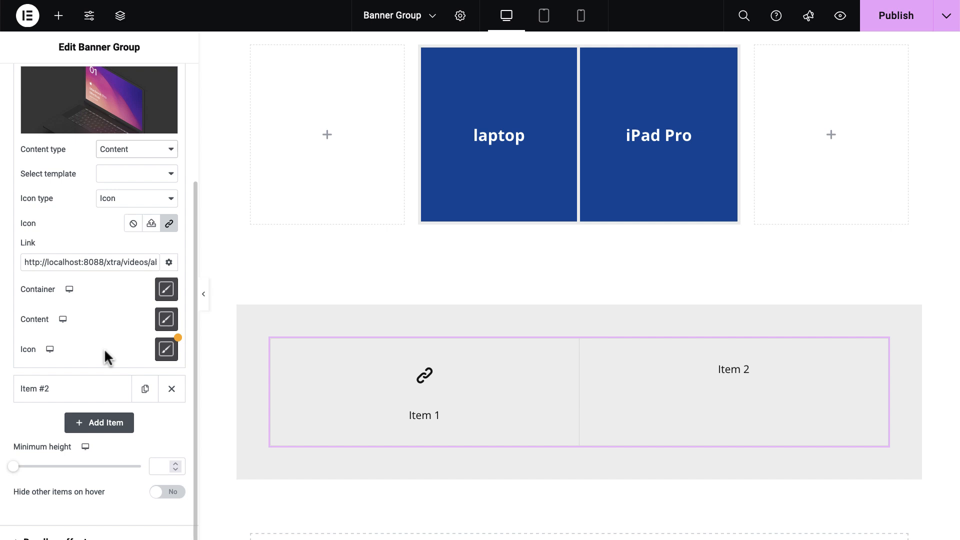
scroll(104, 350, "up", 3)
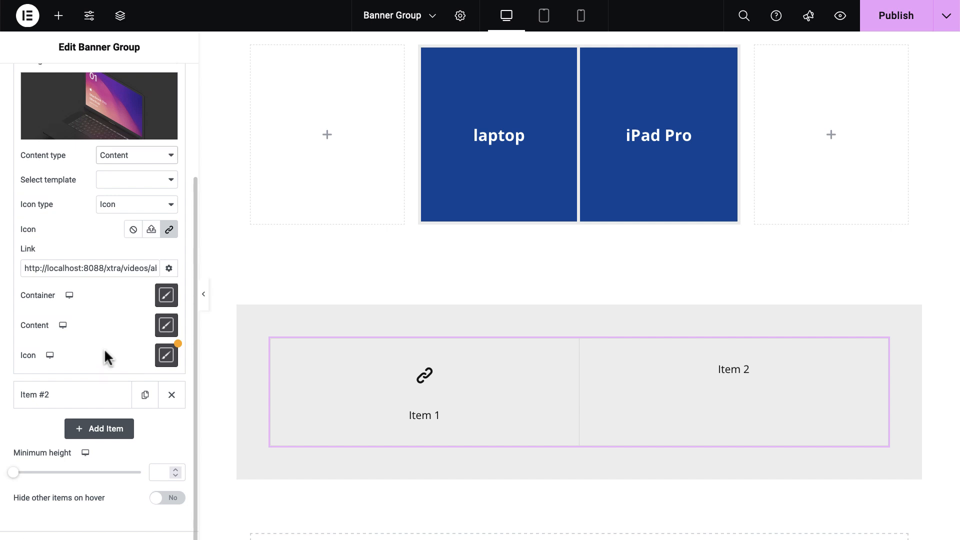
- Open Item #2 for editing and set the iPad Pro image from the media library as its background
scroll(106, 356, "down", 2)
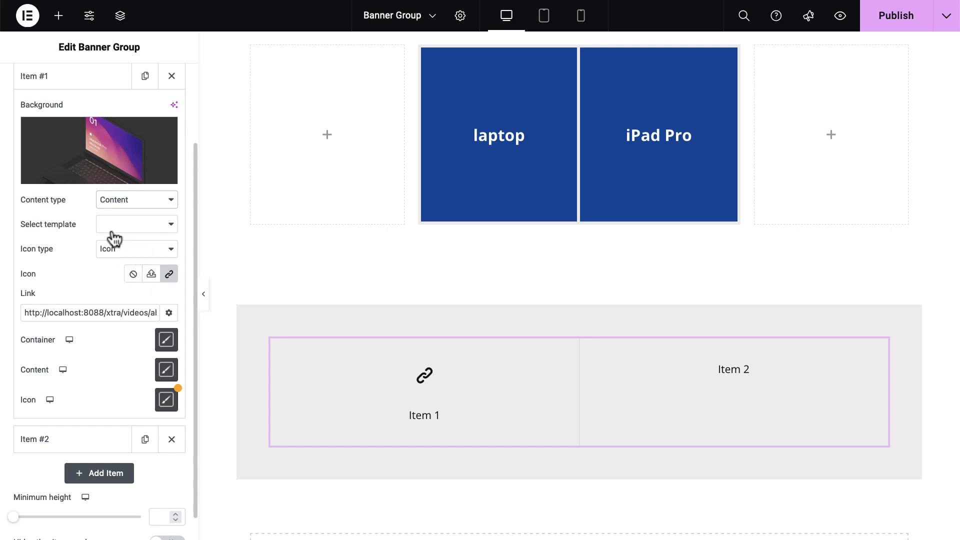
left_click(72, 442)
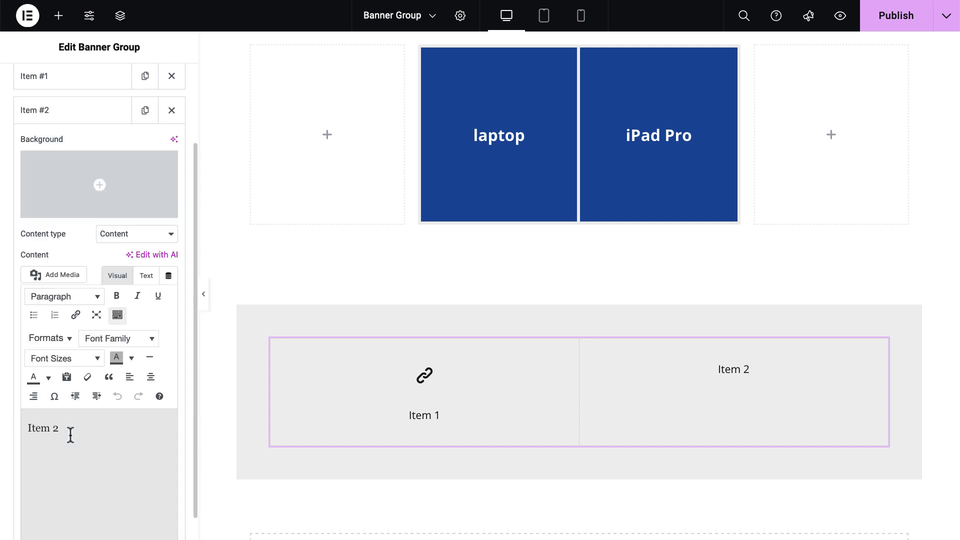
left_click(116, 175)
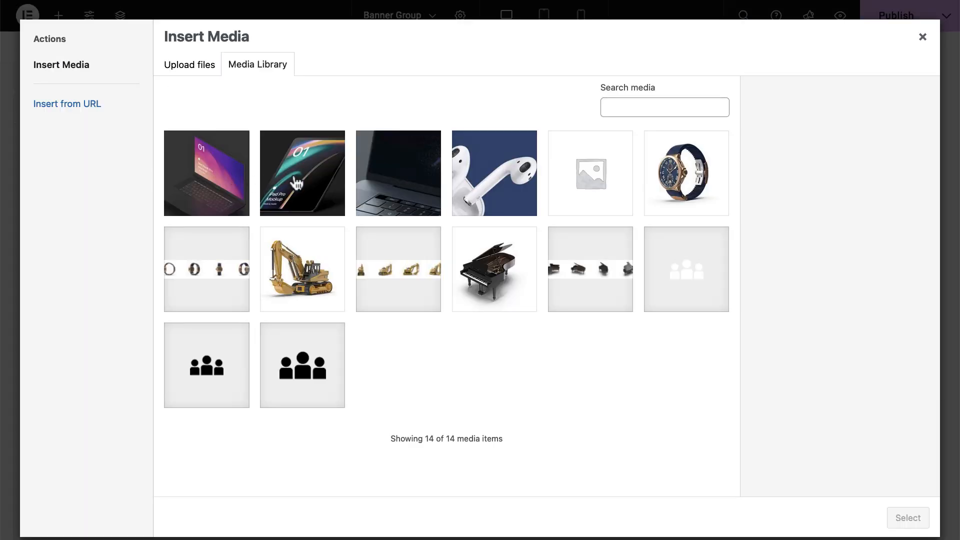
left_click(297, 183)
left_click(903, 520)
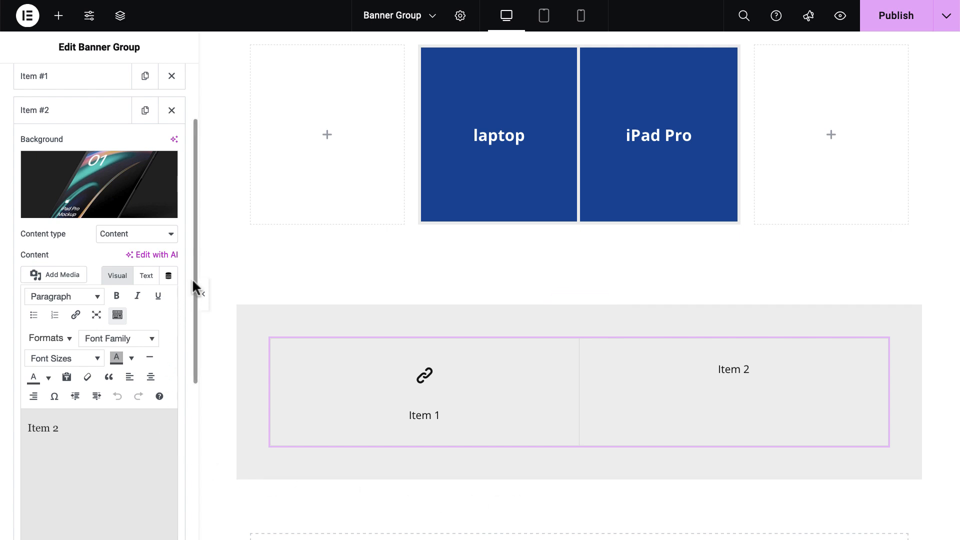
left_click_drag(192, 278, 169, 455)
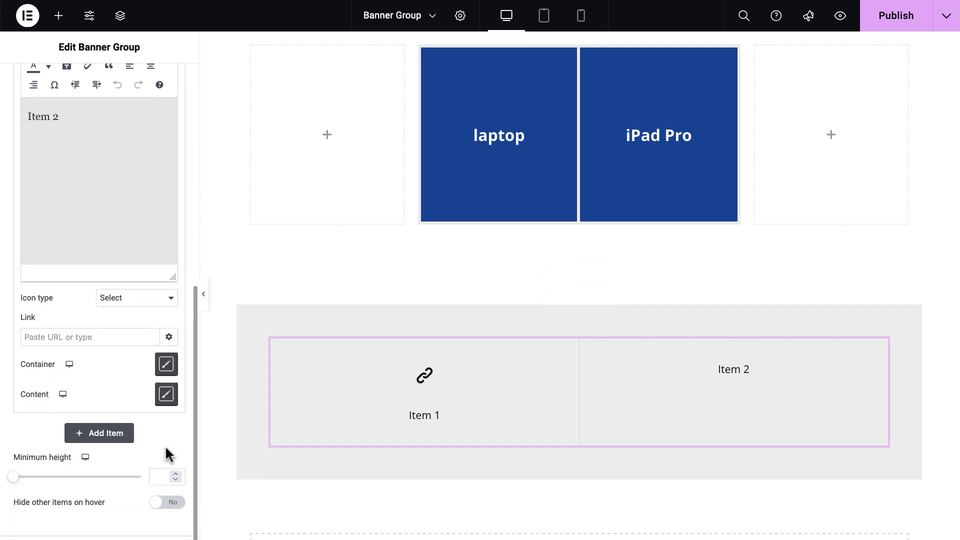
- Give Item #2 the 107 chain icon, found by filtering the icon library for "link"
left_click(167, 297)
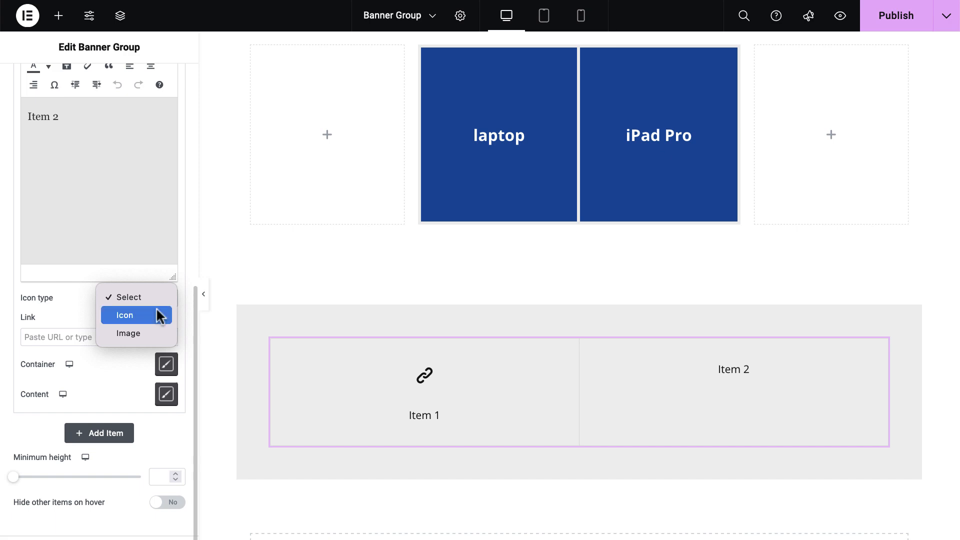
left_click(156, 315)
left_click(167, 321)
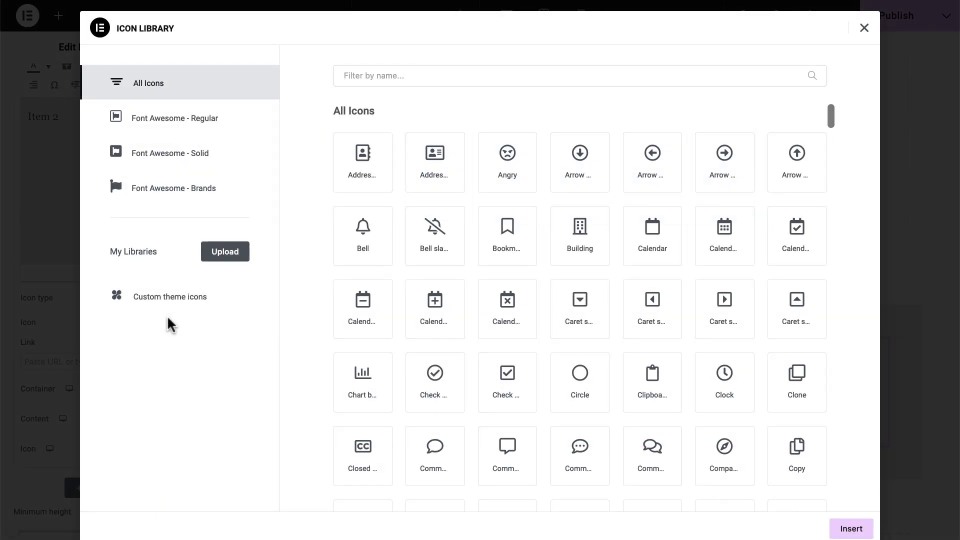
left_click(383, 76)
type("link")
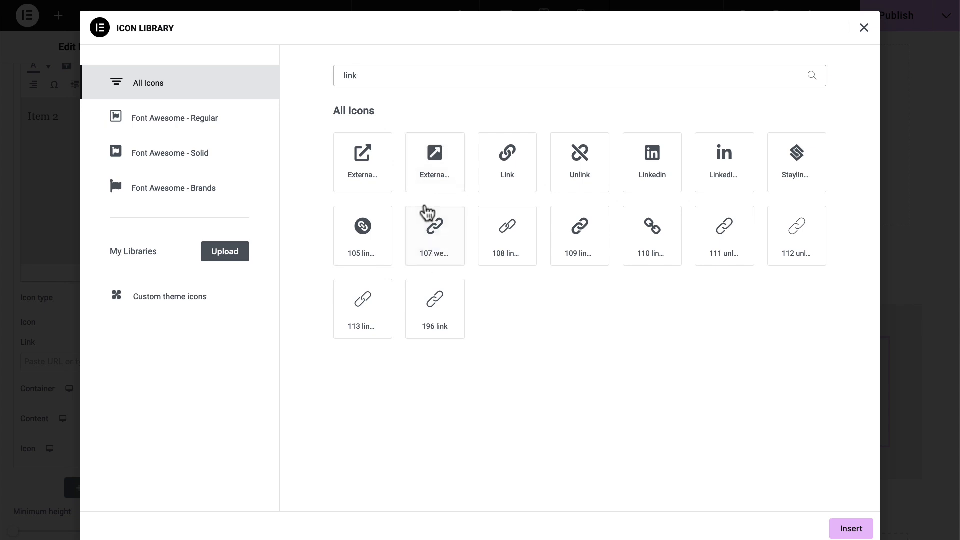
left_click(426, 234)
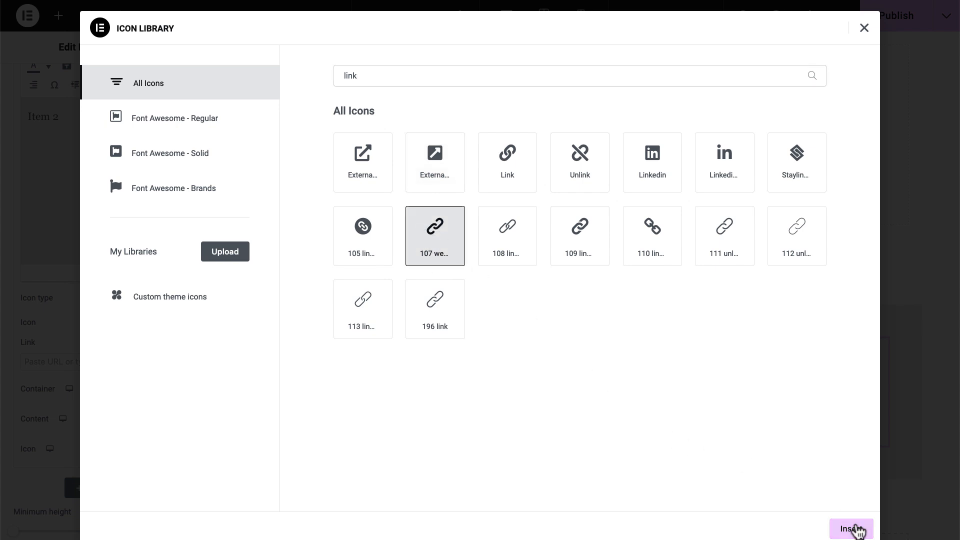
left_click(854, 527)
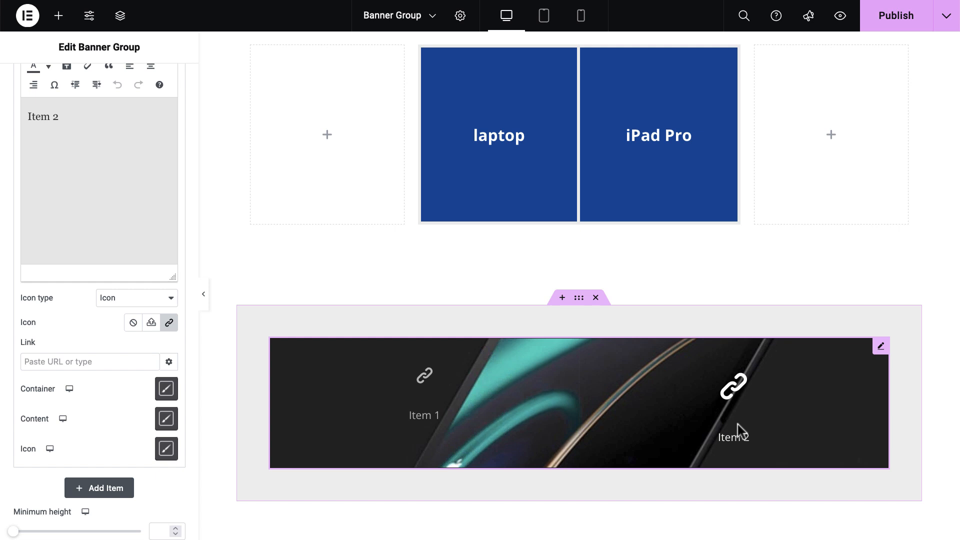
- Set Item #2's icon font size to 22 px
left_click(166, 448)
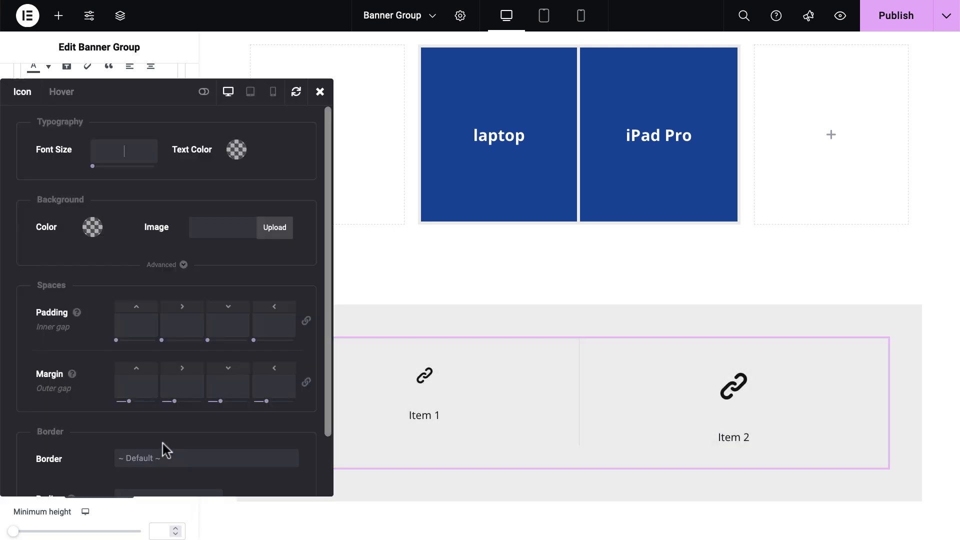
type("22")
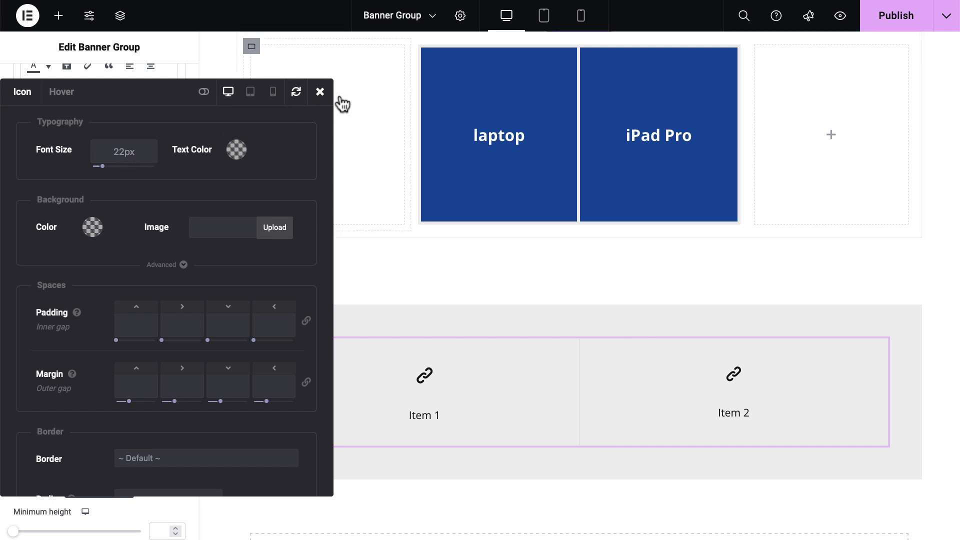
left_click(320, 92)
- Reopen Item #1 and check the font size in its icon style
scroll(86, 279, "up", 1)
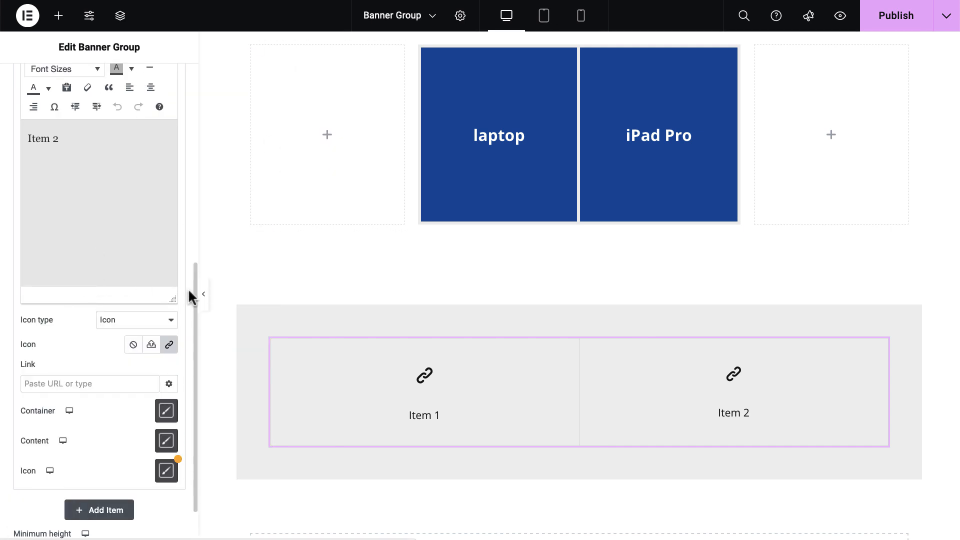
left_click_drag(194, 286, 185, 129)
left_click(89, 120)
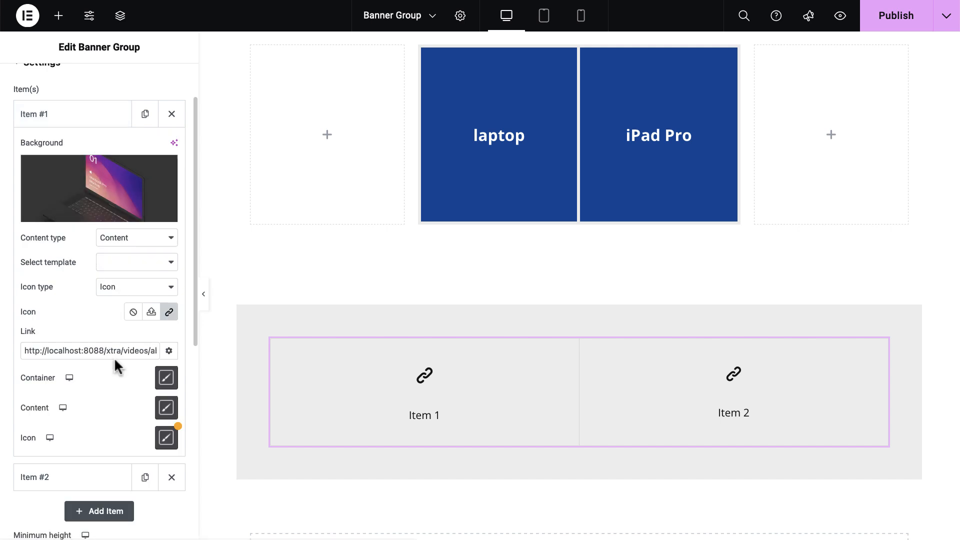
left_click(167, 437)
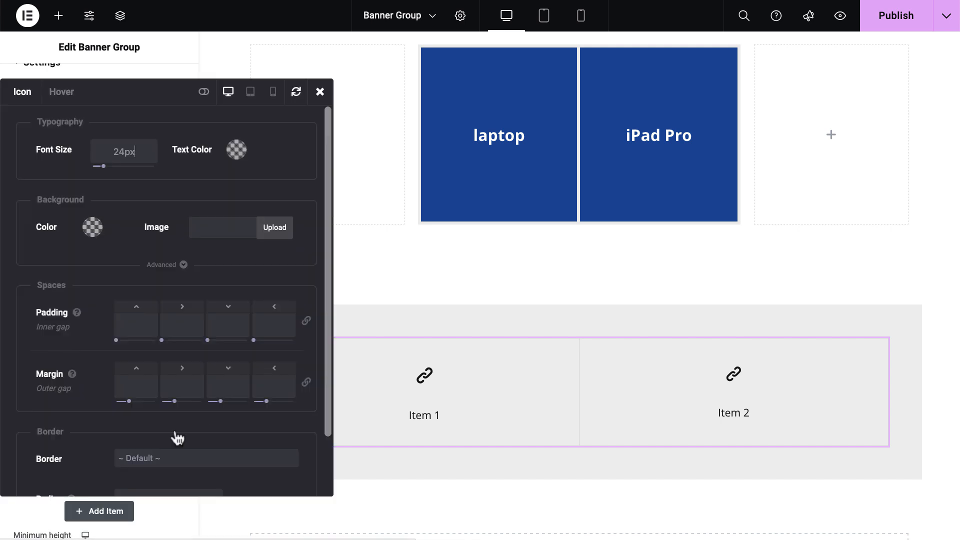
left_click(320, 91)
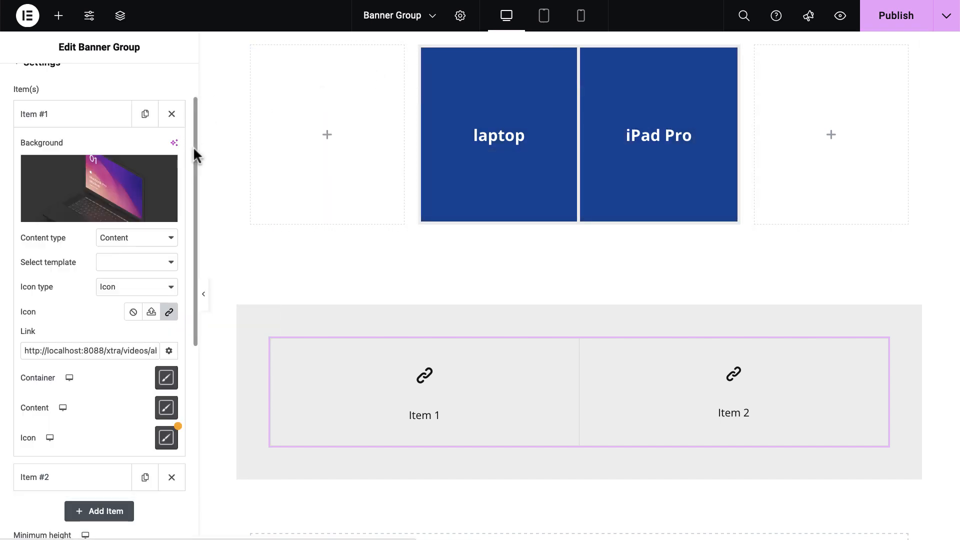
- Return to Item #2, clear its icon's font size and set it to 24 px
left_click_drag(193, 146, 178, 321)
left_click(97, 398)
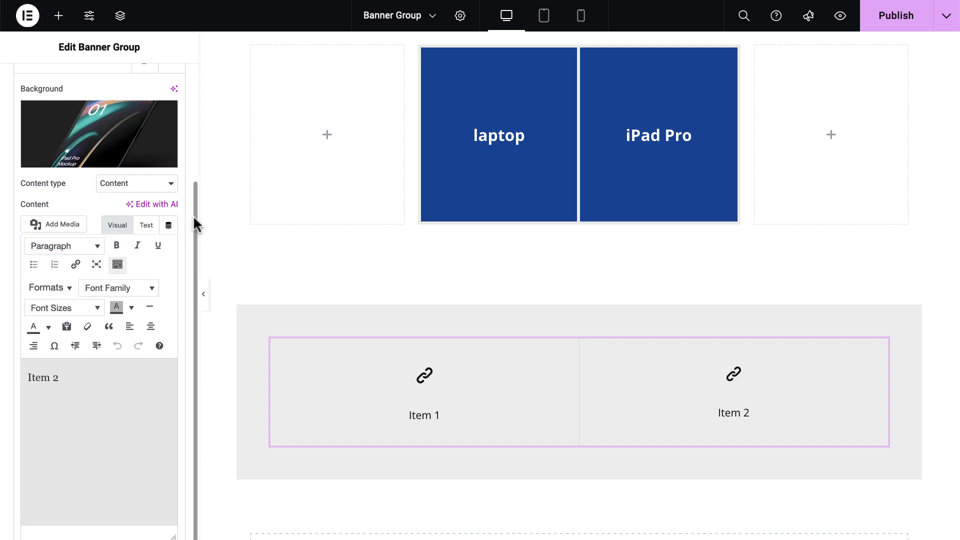
left_click_drag(194, 216, 188, 266)
scroll(175, 350, "down", 4)
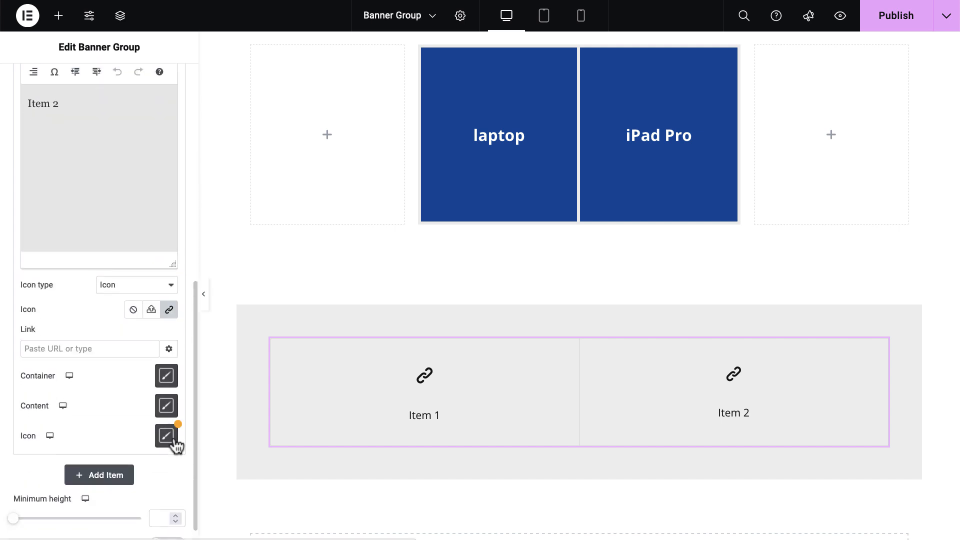
left_click(168, 436)
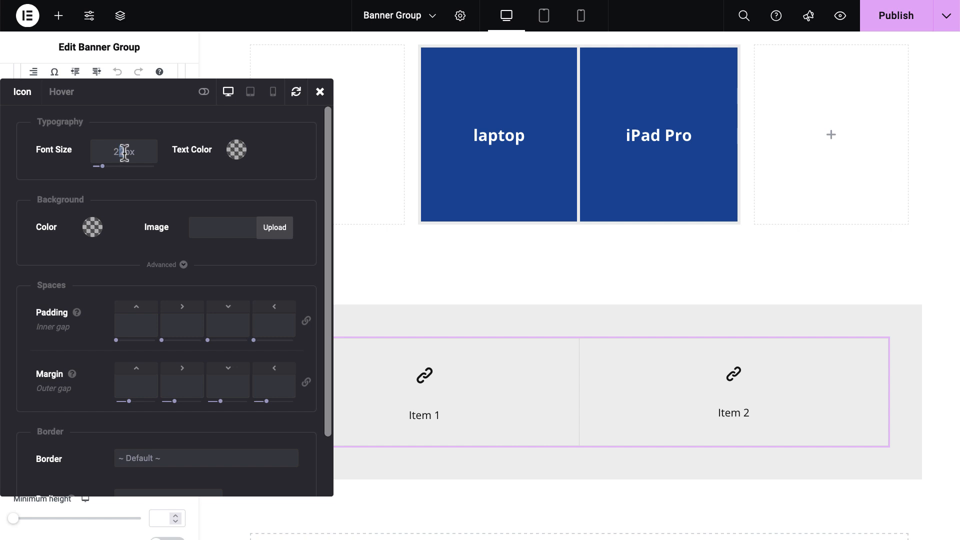
left_click_drag(107, 153, 150, 151)
key("BackSpace")
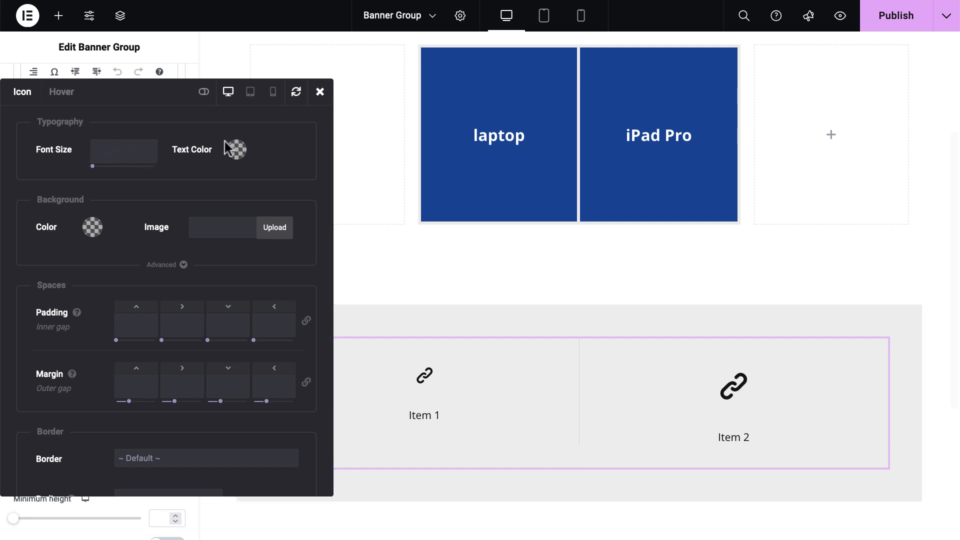
left_click(320, 92)
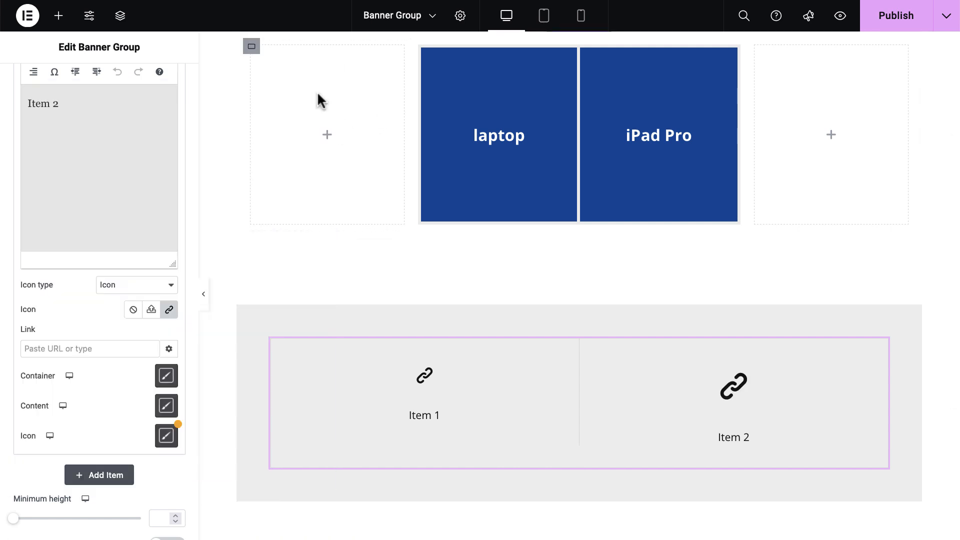
left_click(167, 436)
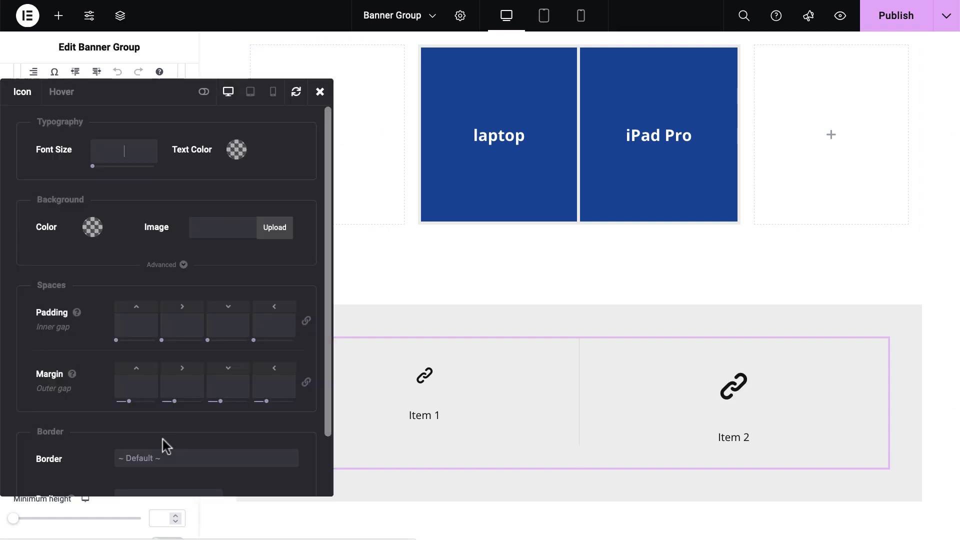
left_click(223, 190)
- Try green and blue for Item #2's icon, settle on black #000000, and close the icon style settings
left_click(237, 150)
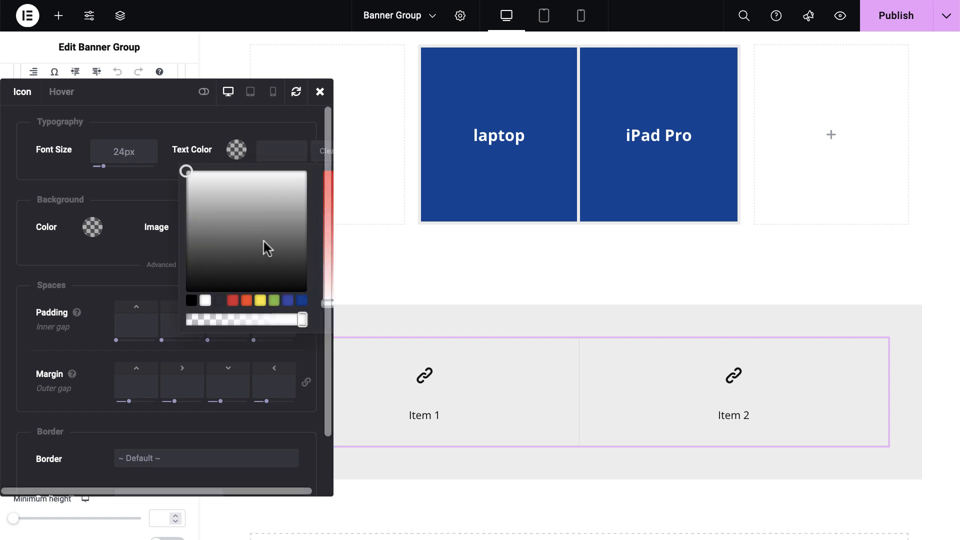
left_click(273, 300)
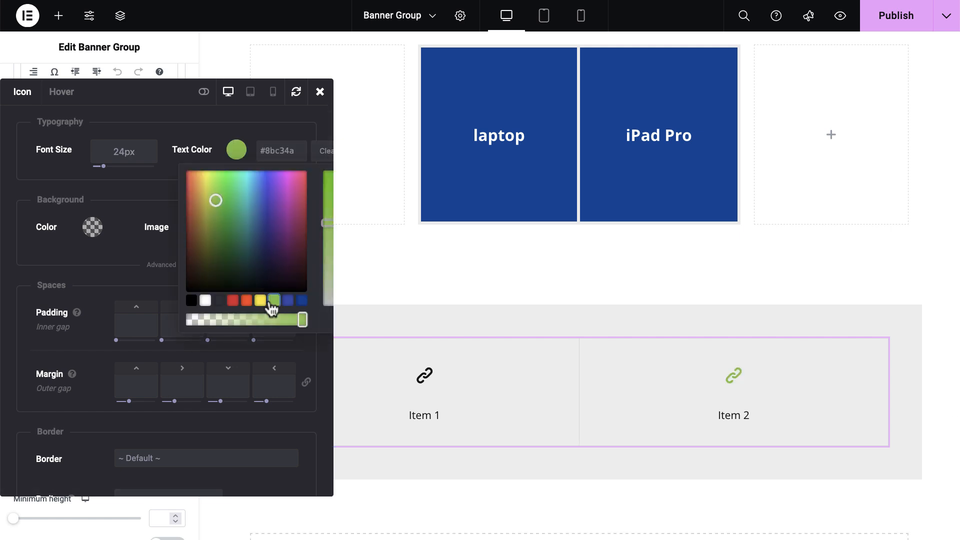
left_click(302, 301)
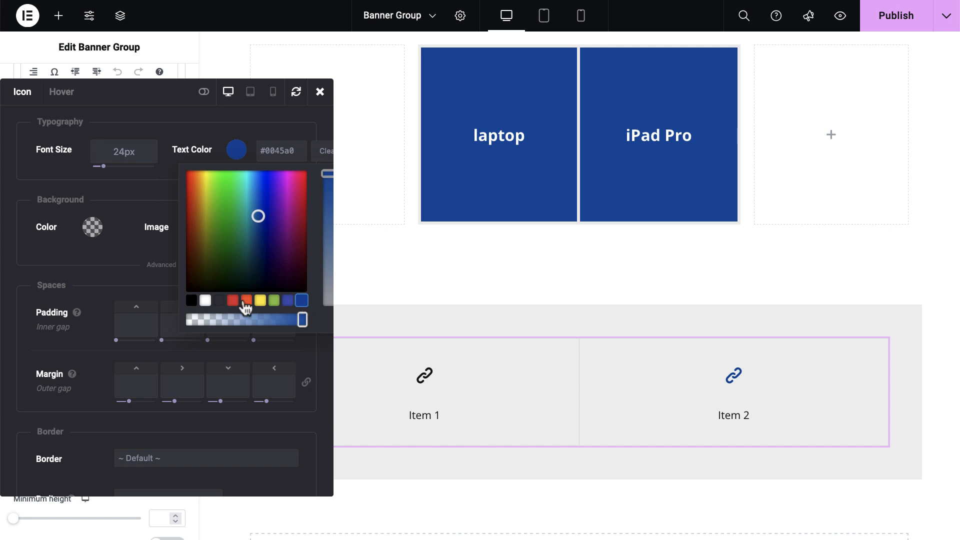
left_click(192, 302)
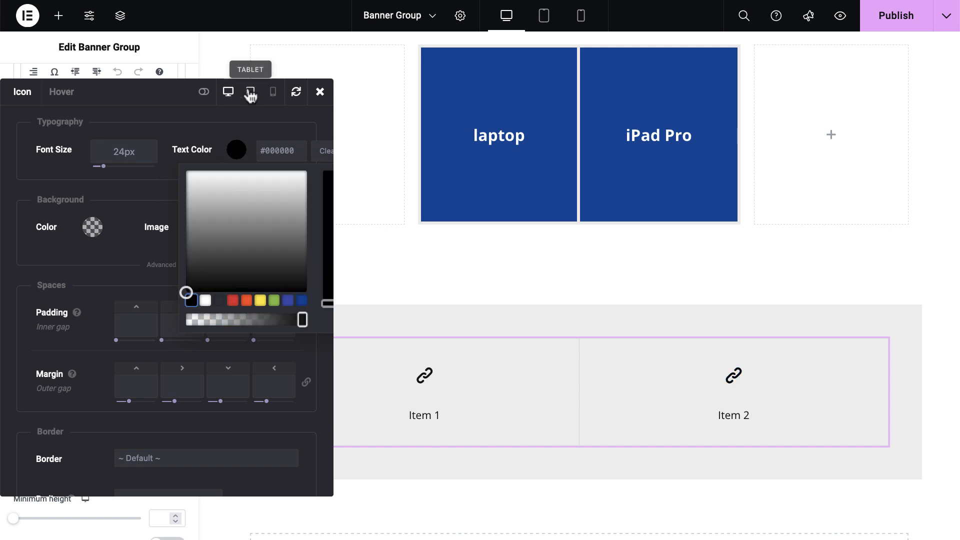
left_click(262, 129)
left_click(314, 95)
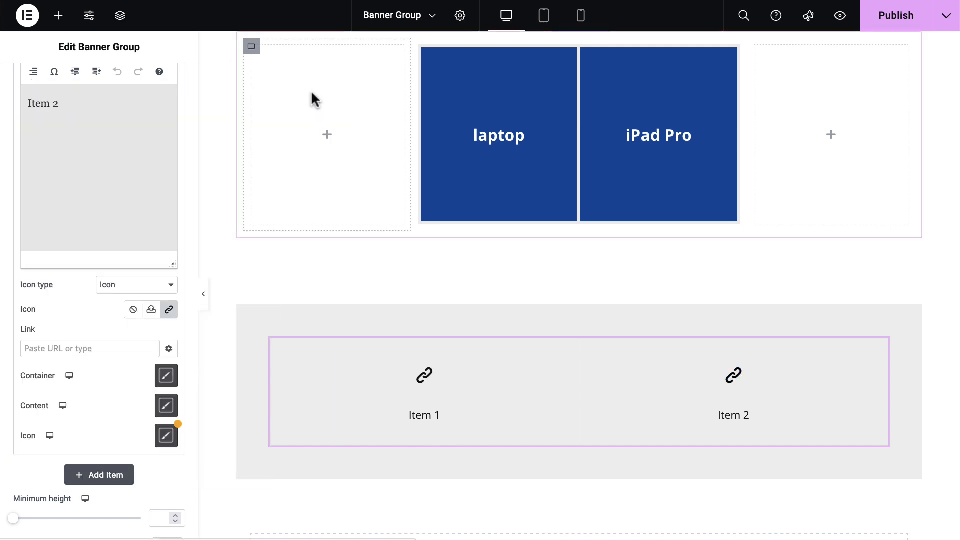
- Add a third item with img2.jpg from the media library as its background and "Item 3" as its content text
left_click(106, 478)
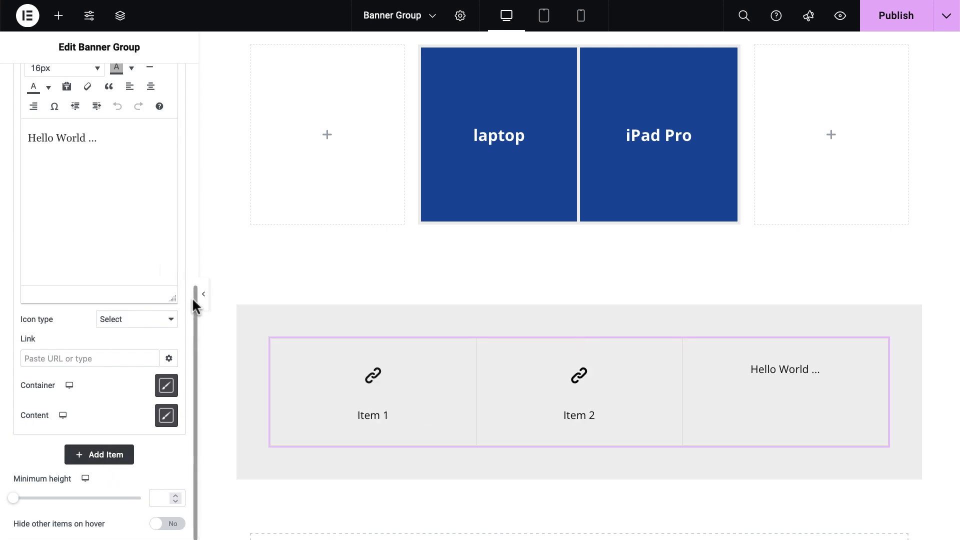
left_click_drag(192, 297, 159, 180)
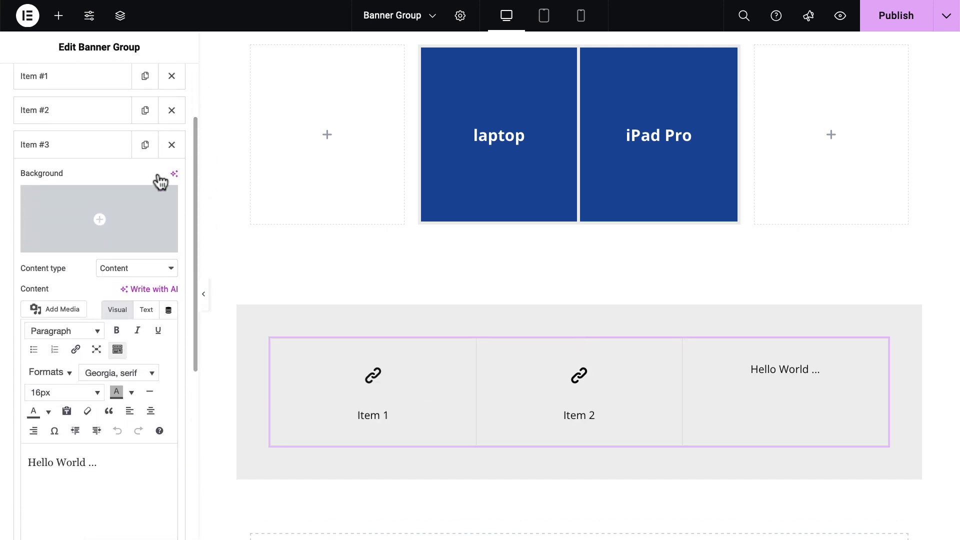
left_click(129, 207)
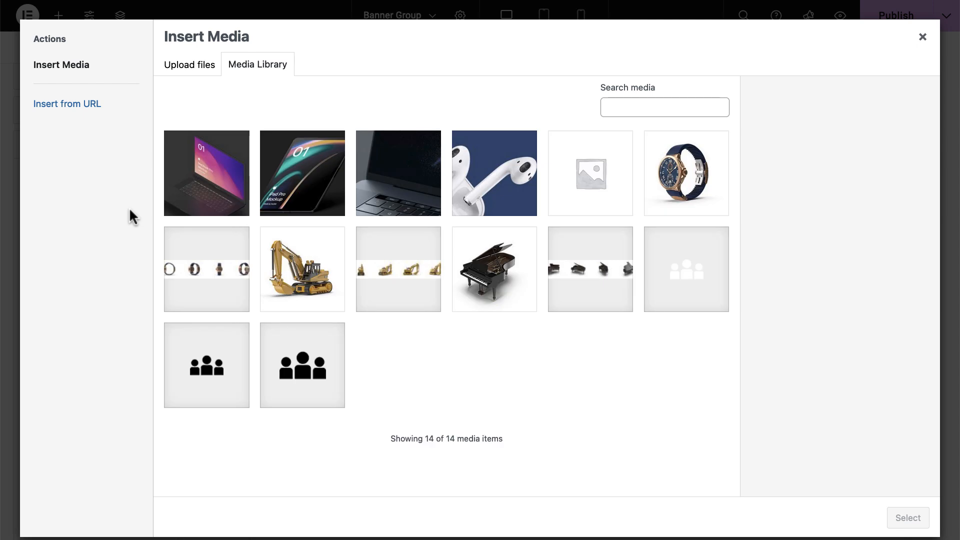
left_click(383, 174)
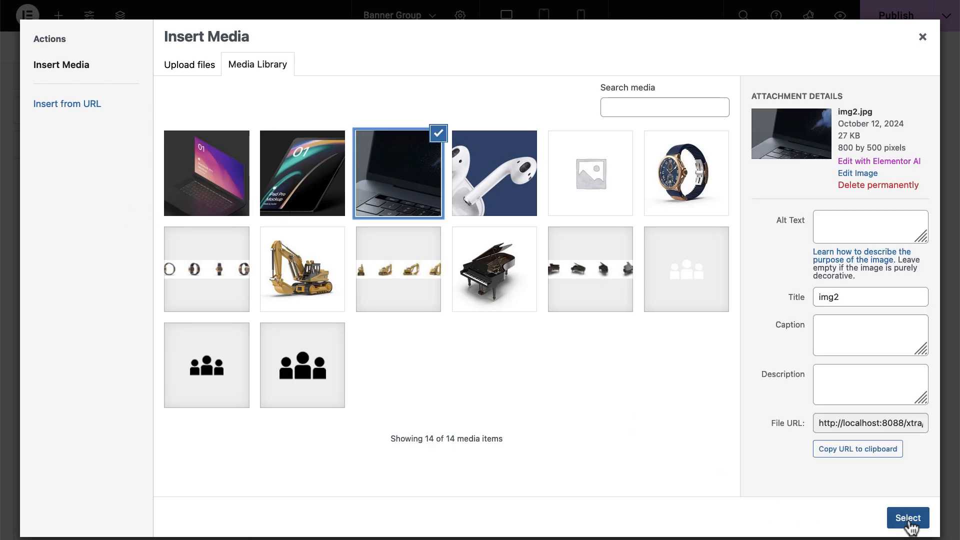
left_click(909, 518)
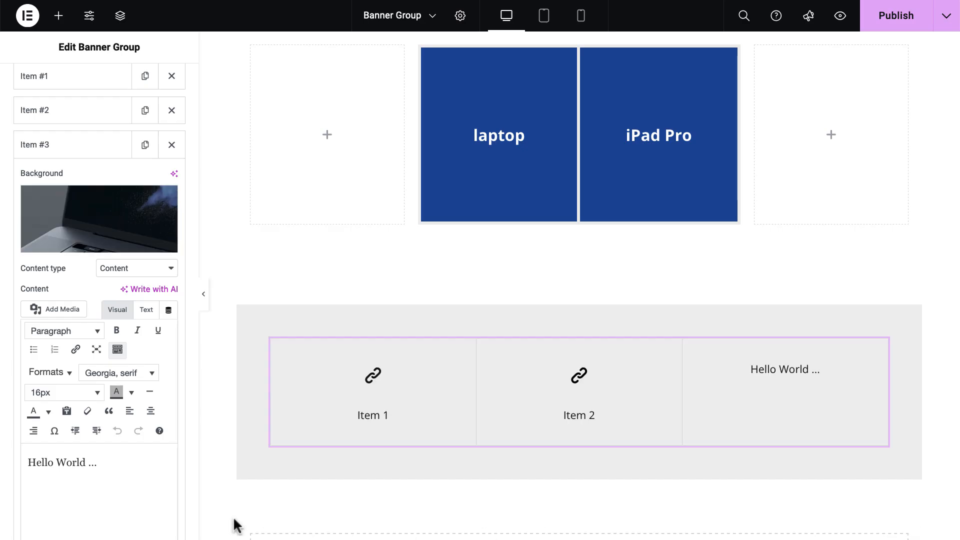
left_click_drag(125, 459, 5, 462)
key("BackSpace")
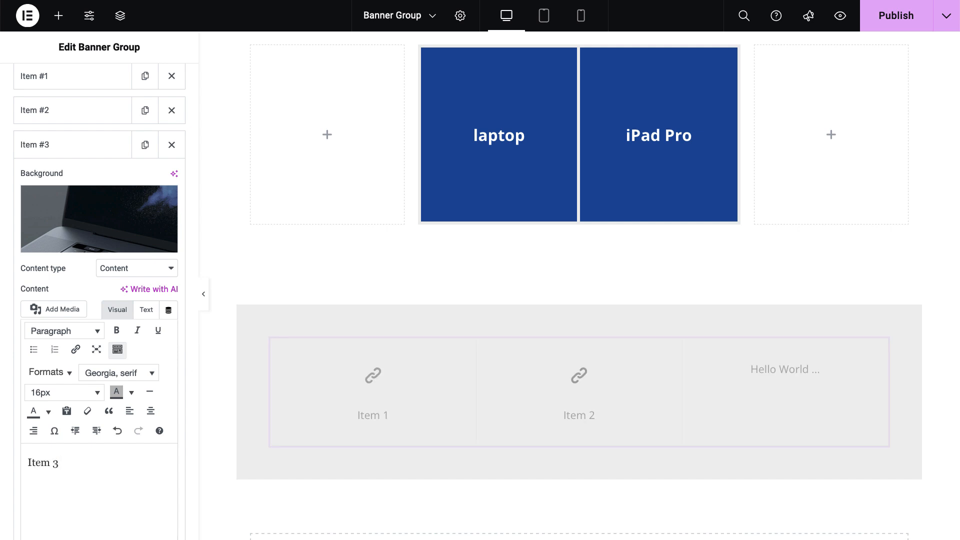
- Set Item #3's icon type to Image and use the smaller black people image from the media library
left_click_drag(193, 148, 151, 356)
scroll(148, 317, "up", 1)
scroll(143, 334, "down", 1)
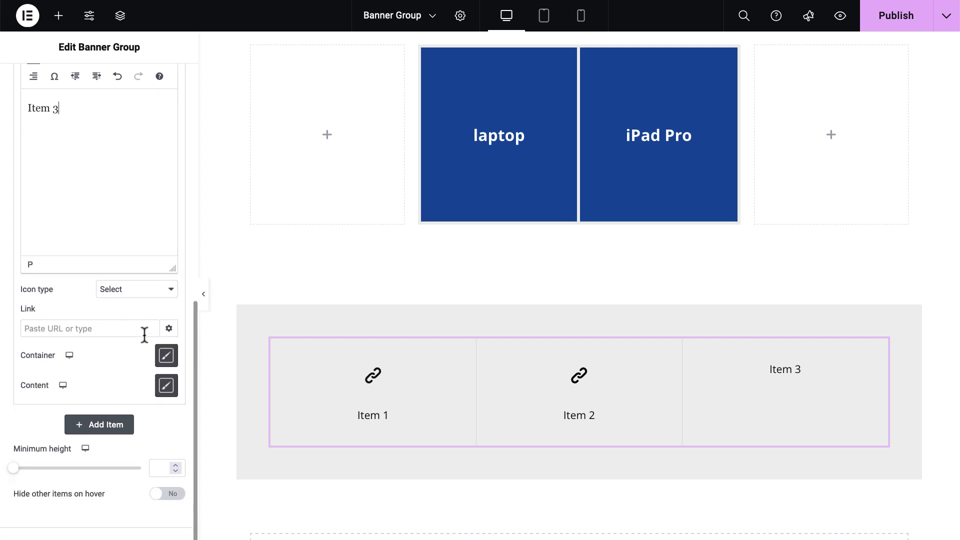
scroll(146, 329, "up", 1)
left_click(148, 306)
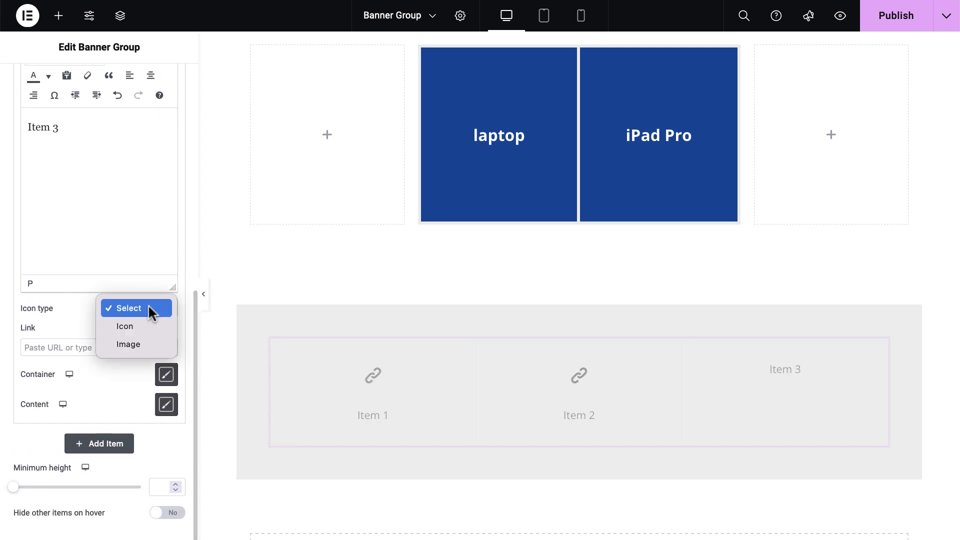
left_click(137, 345)
left_click(127, 360)
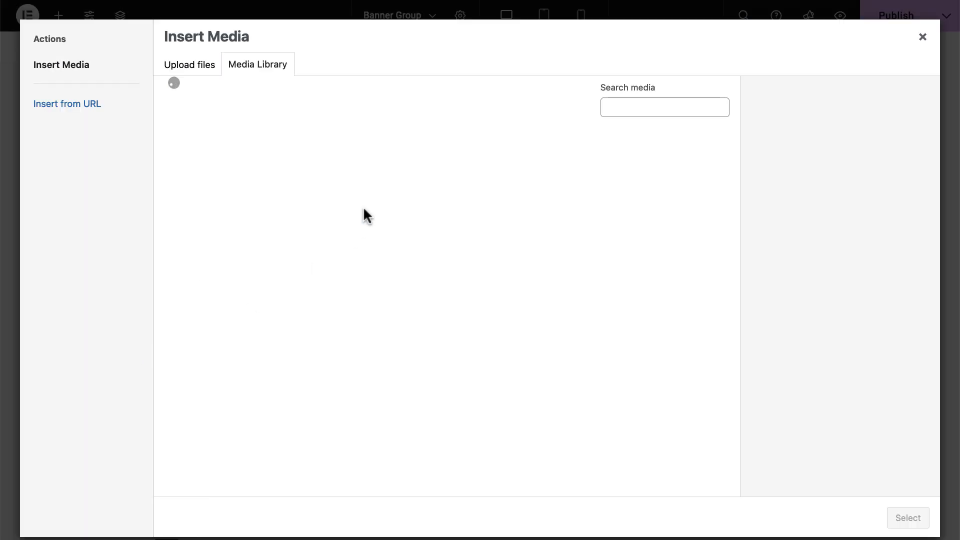
left_click(302, 360)
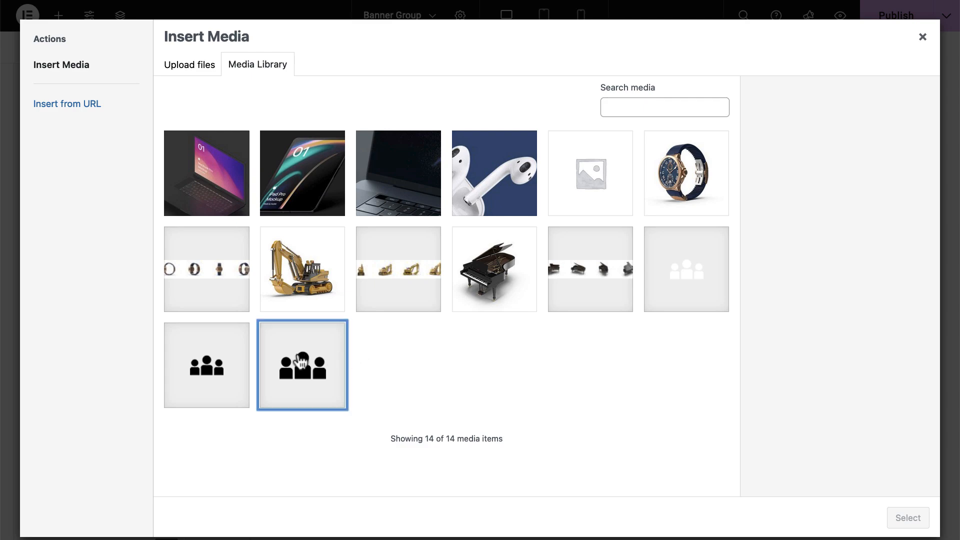
left_click(189, 390)
left_click(908, 518)
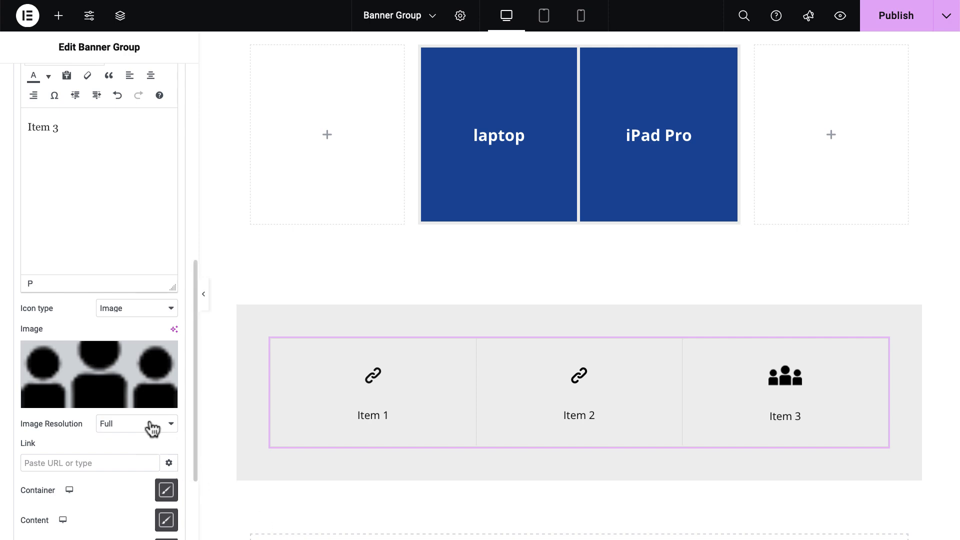
- Change Item #3's icon type to Icon, search the icon library for "link" and insert the link icon whose name starts with "107 we"
left_click(136, 308)
left_click(131, 292)
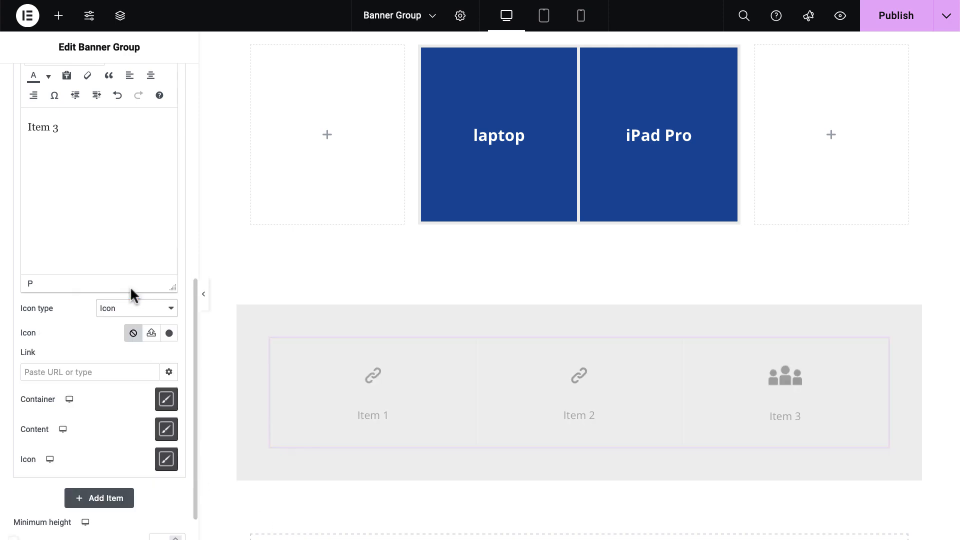
left_click(168, 332)
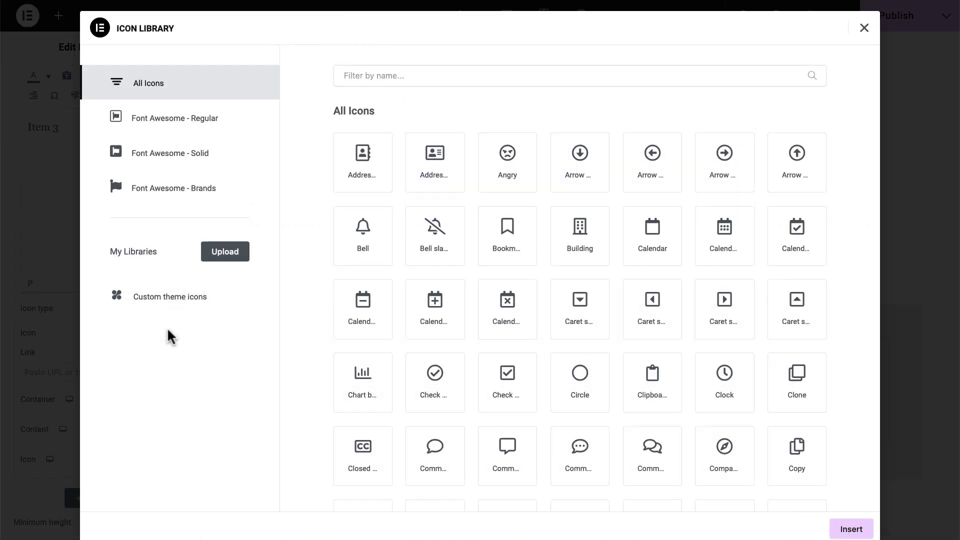
left_click(387, 75)
type("li")
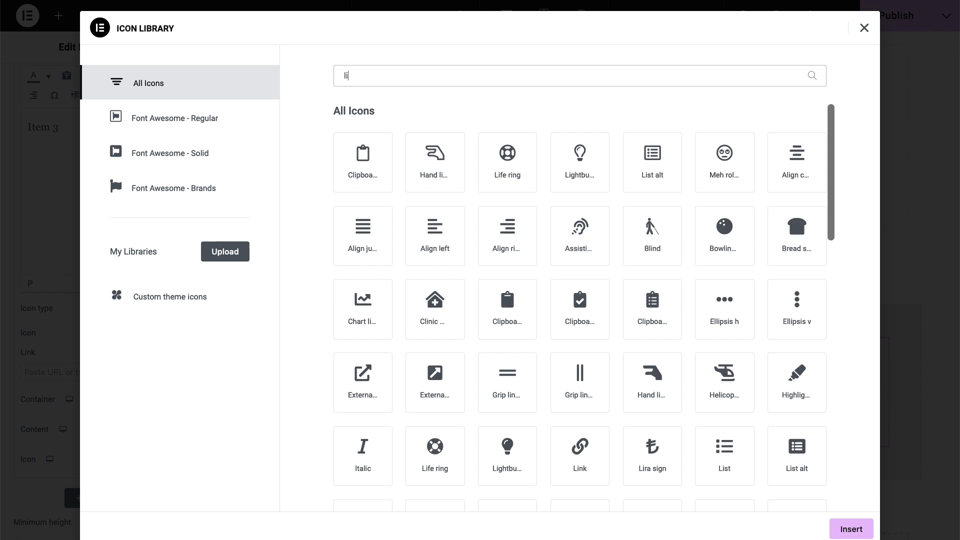
type("nk")
key("BackSpace")
type("nk")
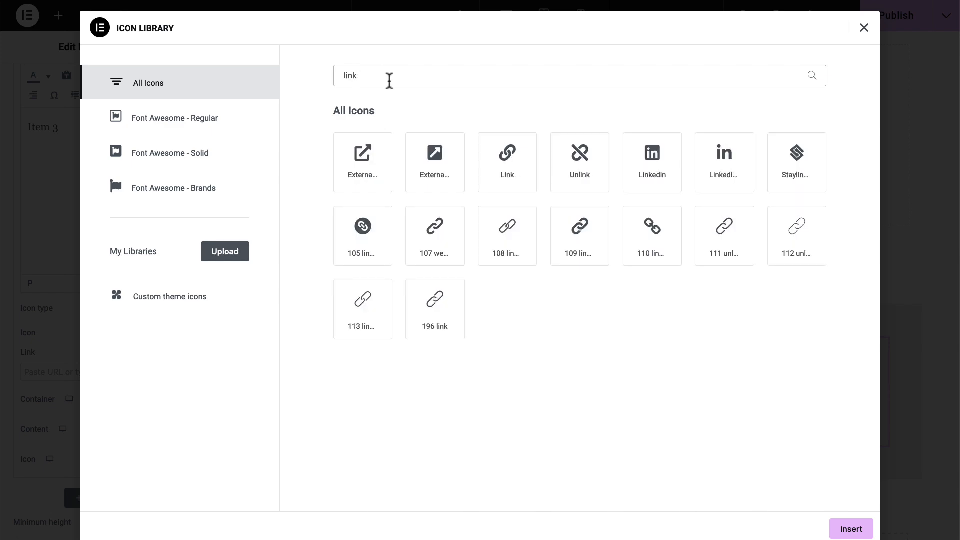
left_click(434, 231)
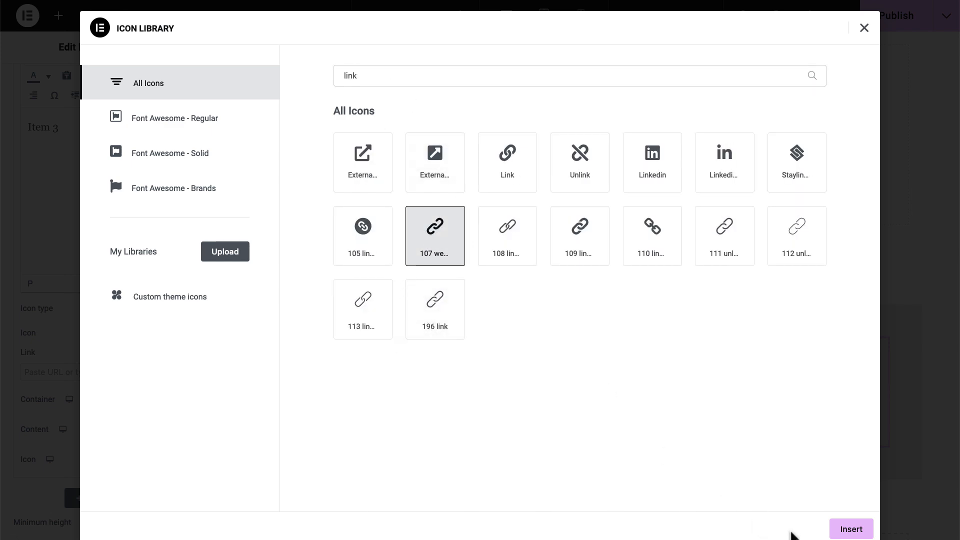
left_click(853, 530)
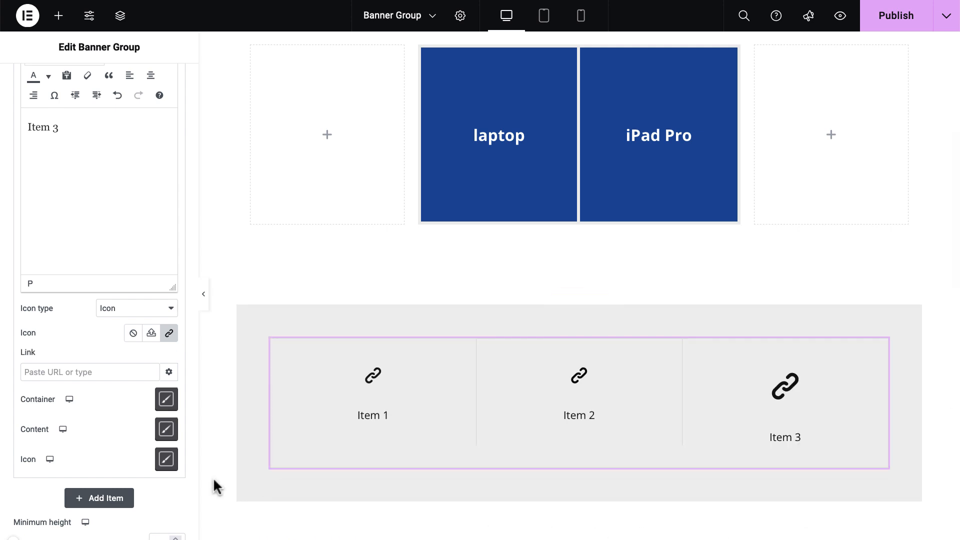
- Set the font size of Item #3's icon to 24px and close the icon style settings
left_click(167, 461)
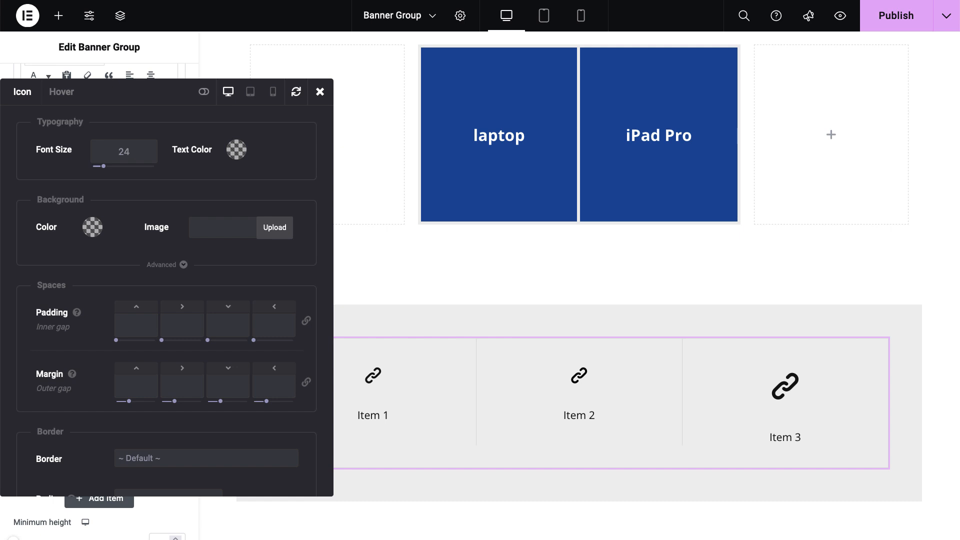
left_click(160, 191)
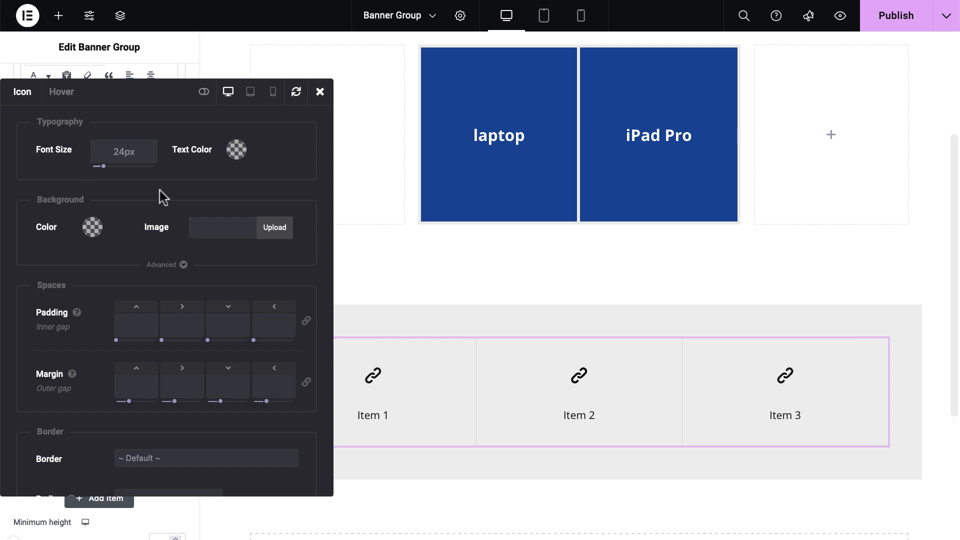
left_click(322, 92)
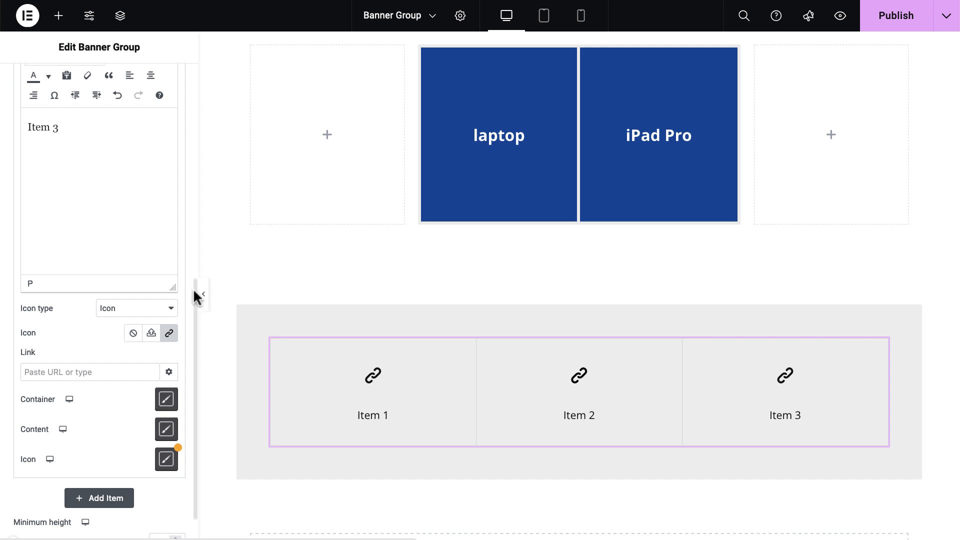
- Turn on hiding other items on hover for the banner group and preview the effect on its items
scroll(192, 305, "down", 3)
left_click(176, 493)
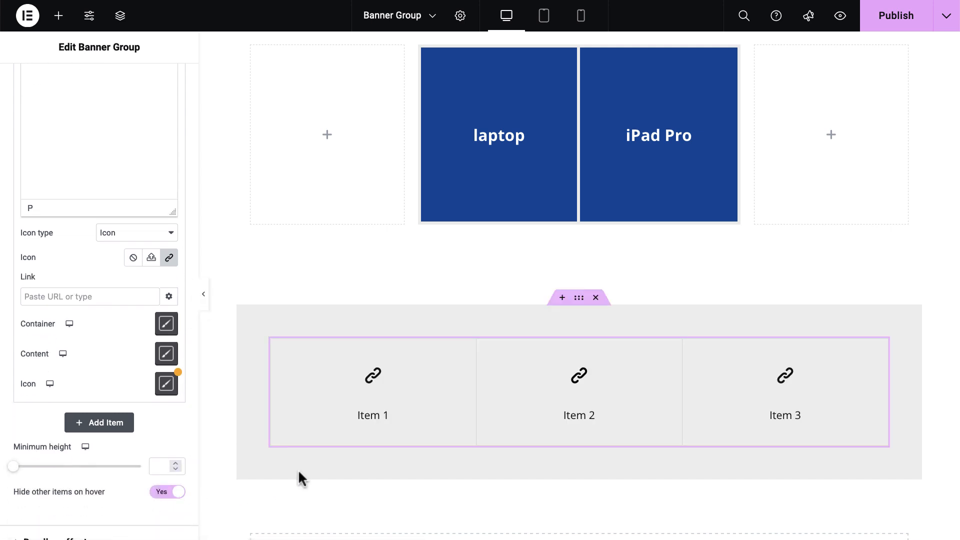
mouse_move(373, 418)
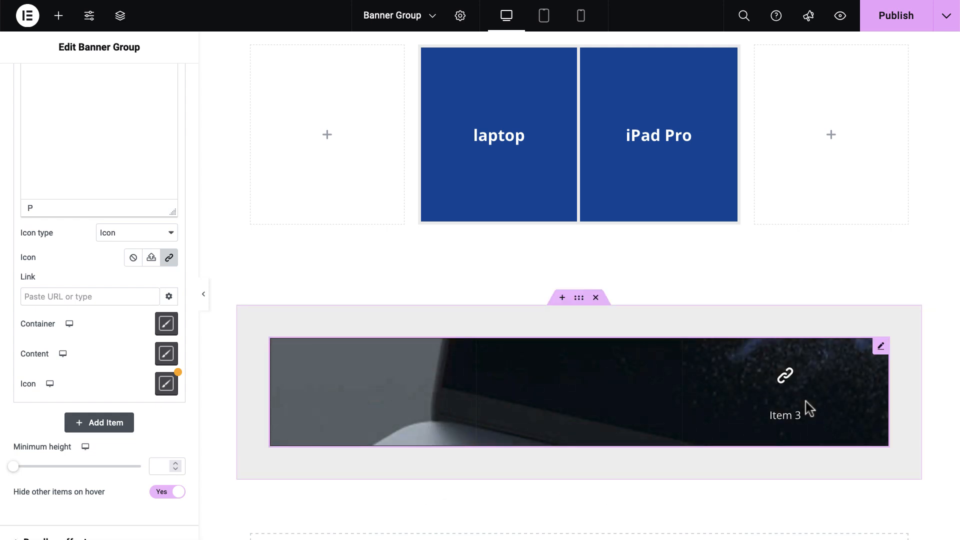
mouse_move(582, 425)
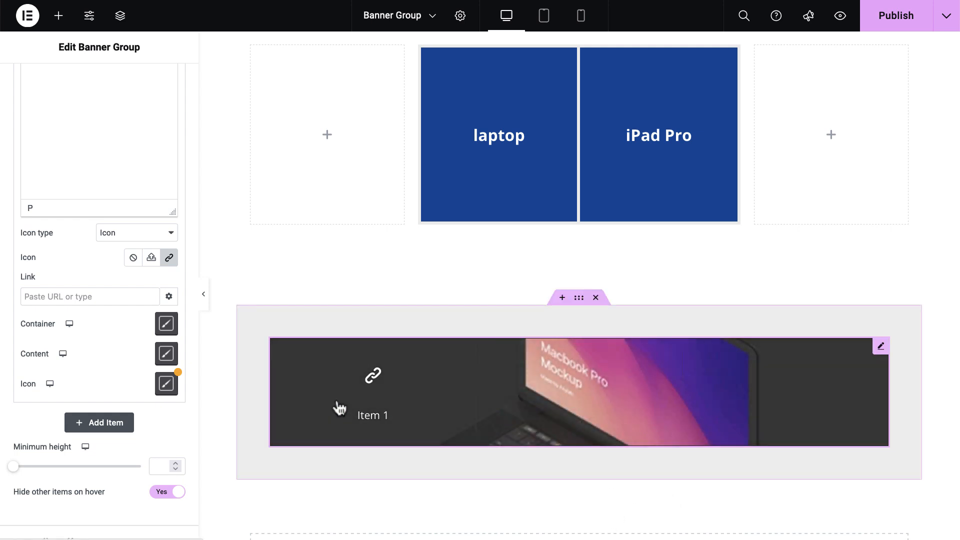
- Link Item #3 to the Banner page, replacing the "con" search in its link with "abou"
left_click_drag(193, 401, 180, 347)
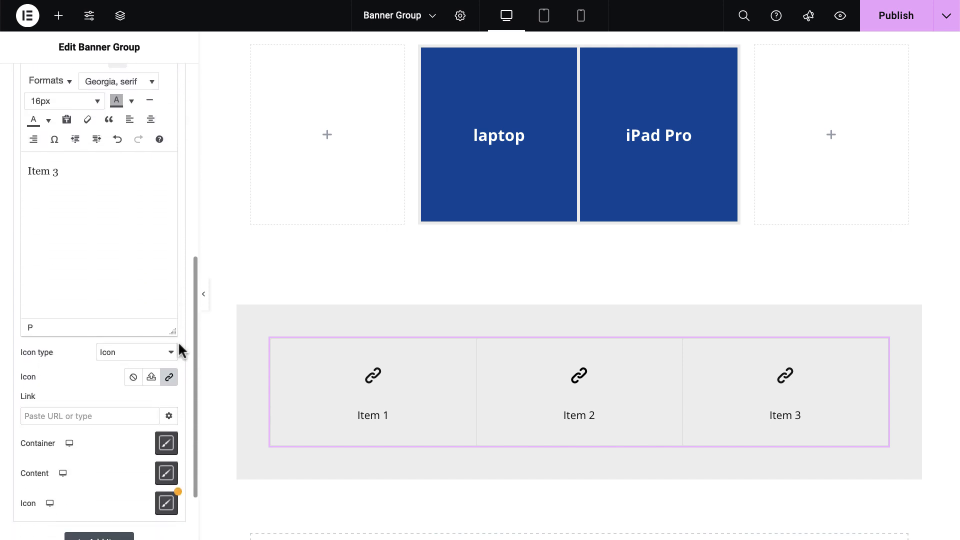
left_click(115, 423)
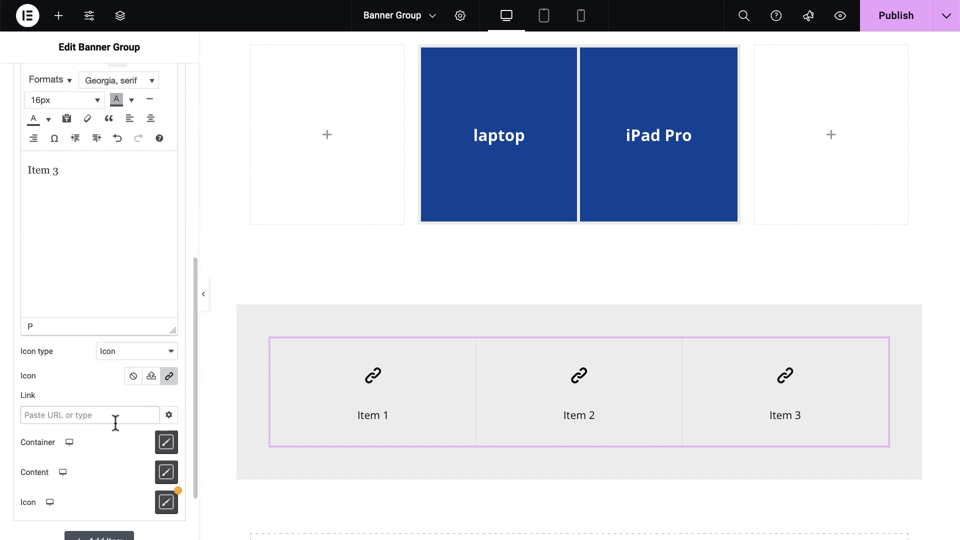
type("con")
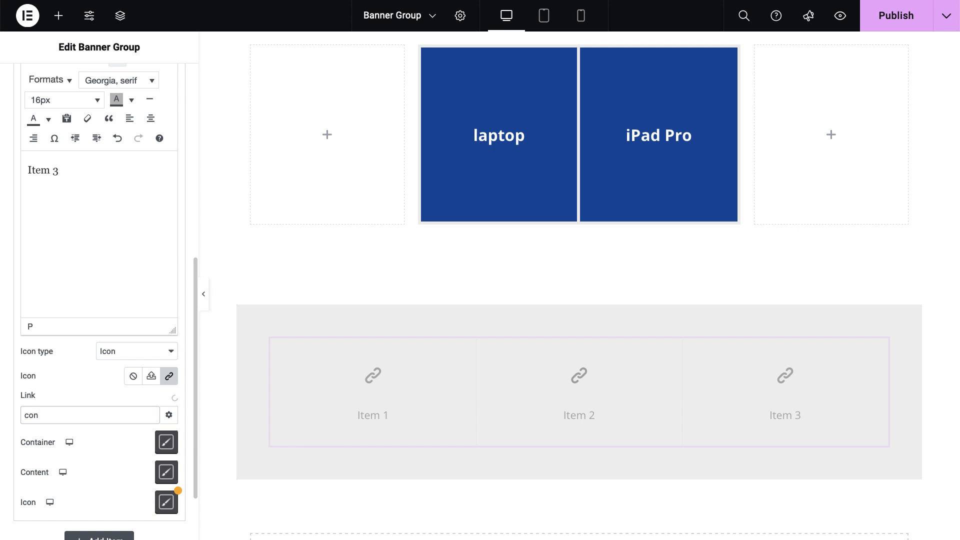
key("BackSpace")
key("BackSpace")
key("BackSpace")
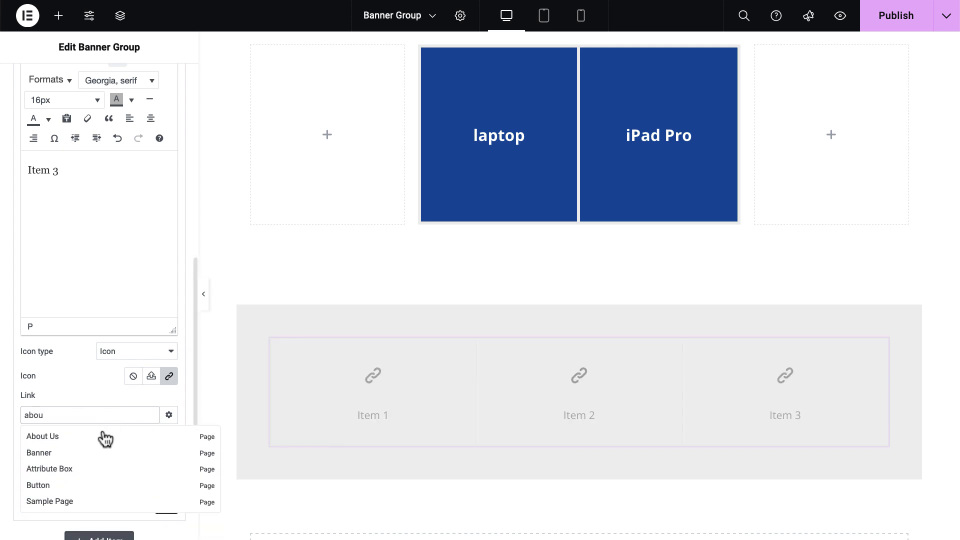
left_click(48, 455)
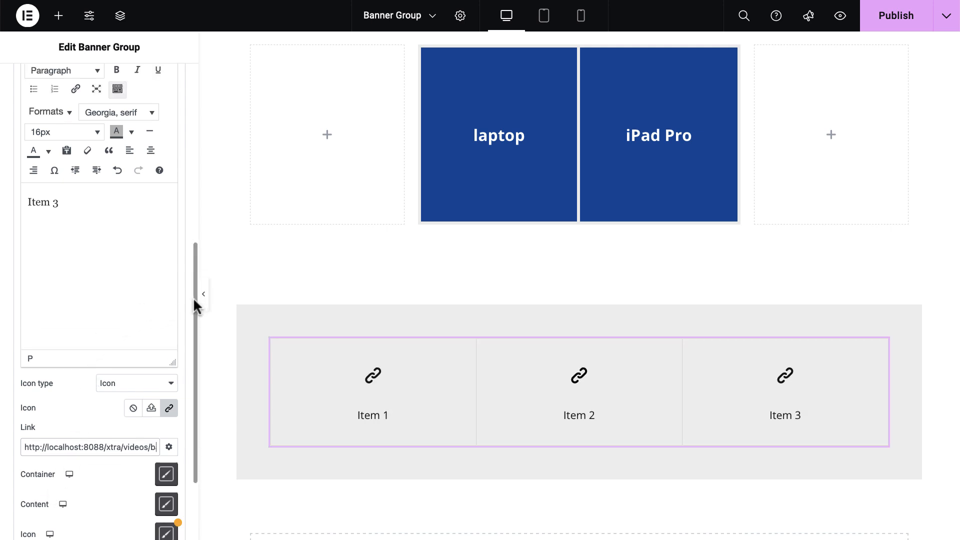
- Open Item #2 and link it to Sample Page by searching for "sam"
left_click_drag(194, 306, 103, 156)
left_click(104, 156)
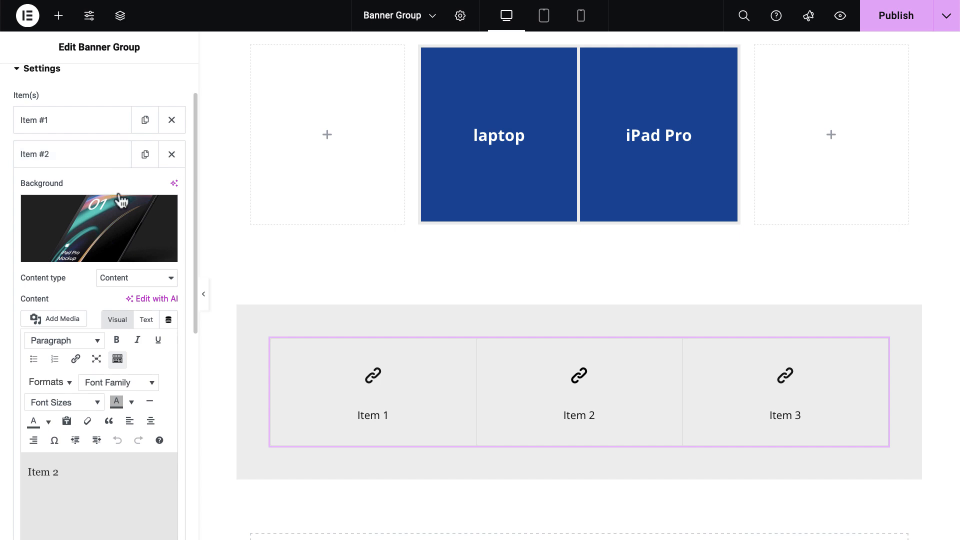
left_click_drag(193, 176, 192, 344)
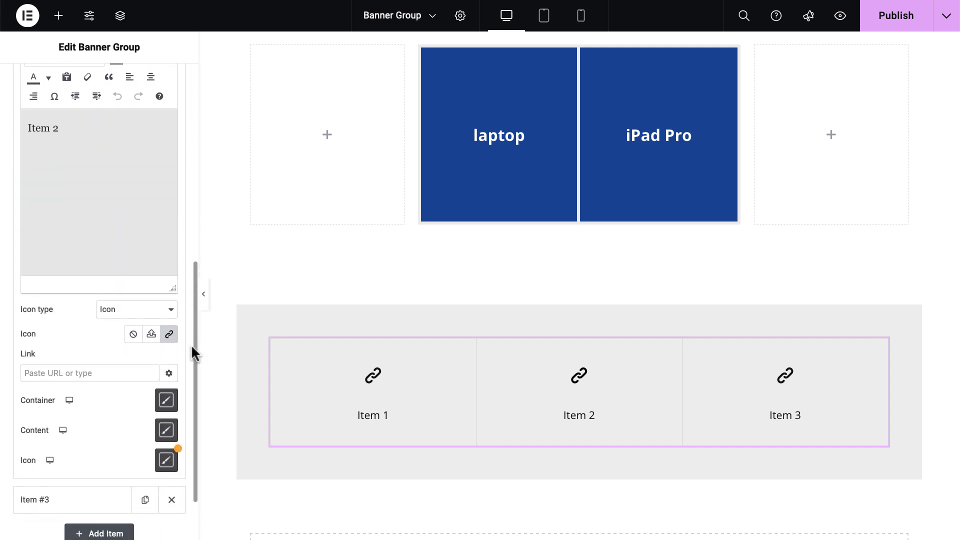
left_click(113, 372)
type("s")
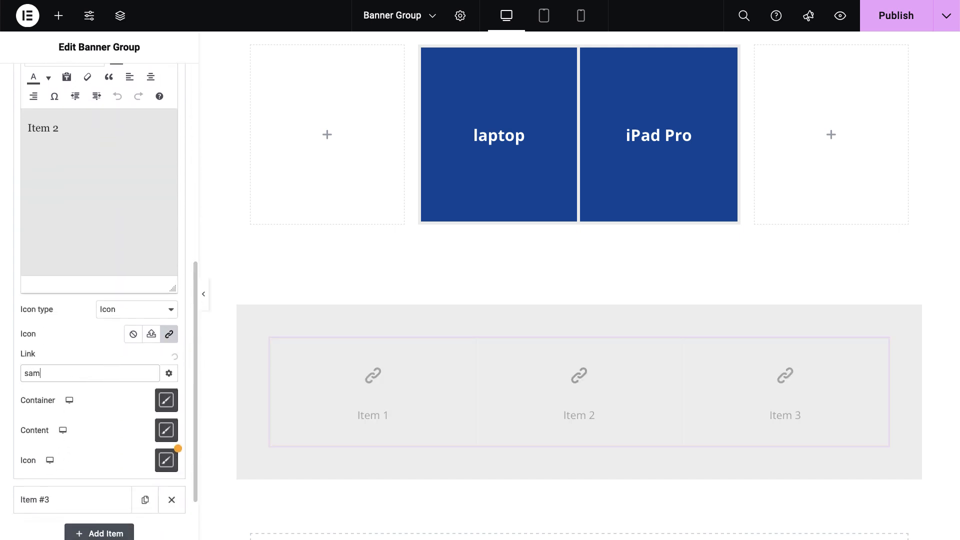
type("am")
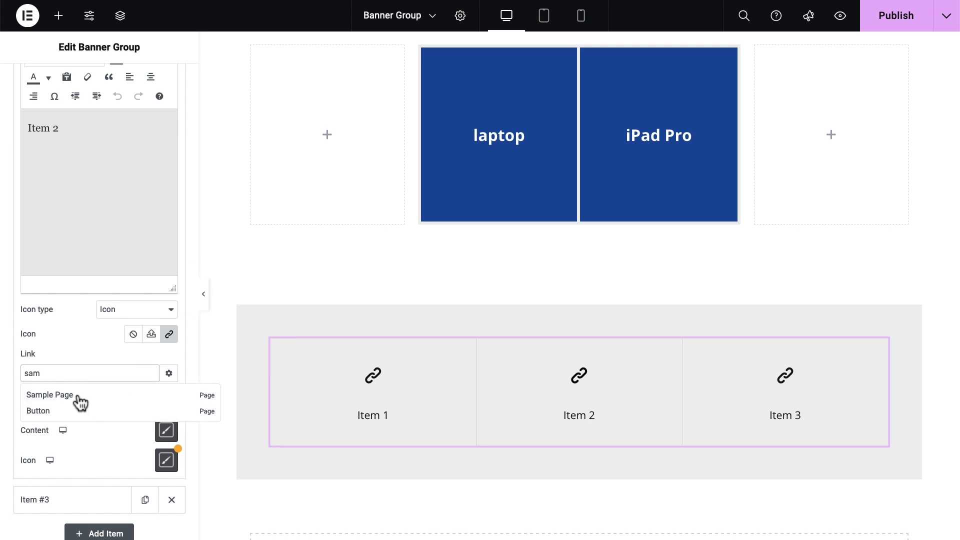
left_click(78, 395)
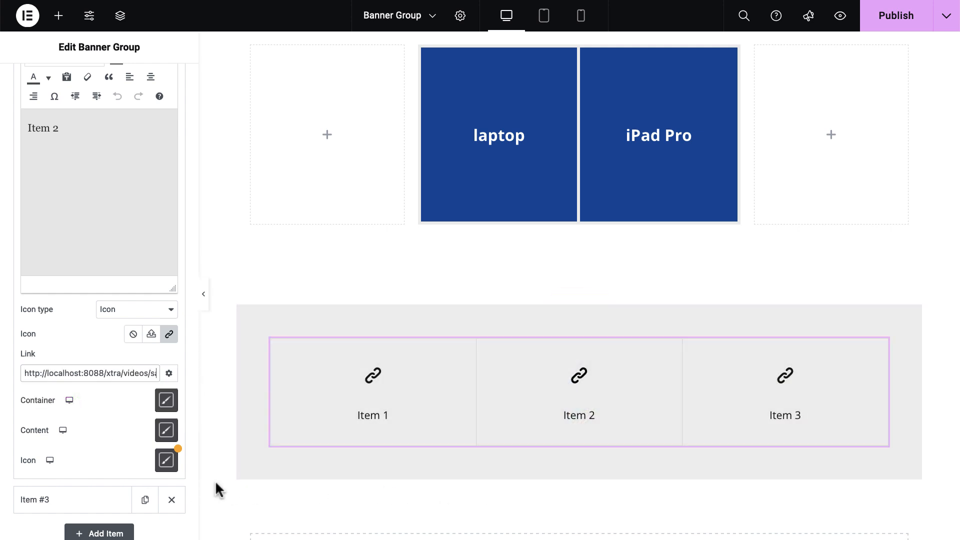
- Clear the text color of Item #2's icon and close its icon style settings
left_click(167, 461)
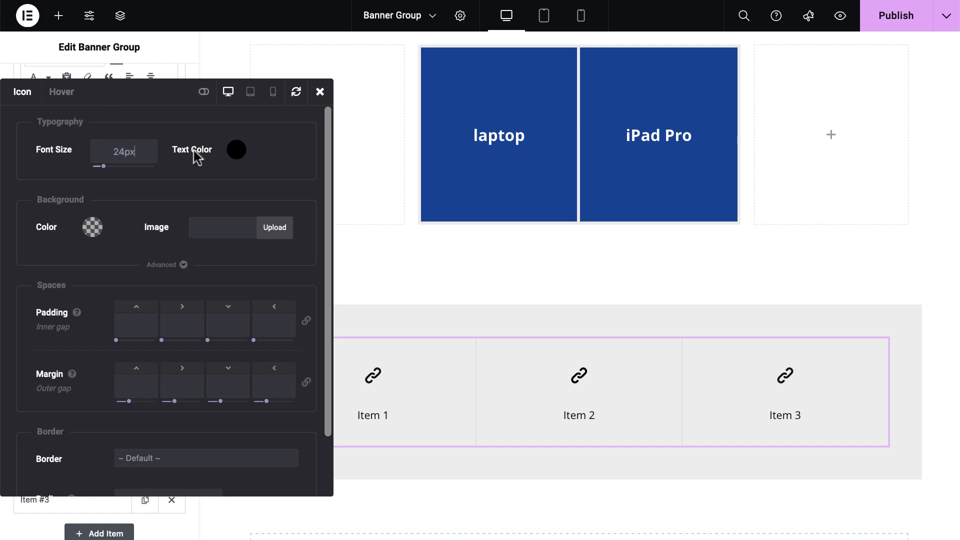
left_click(236, 149)
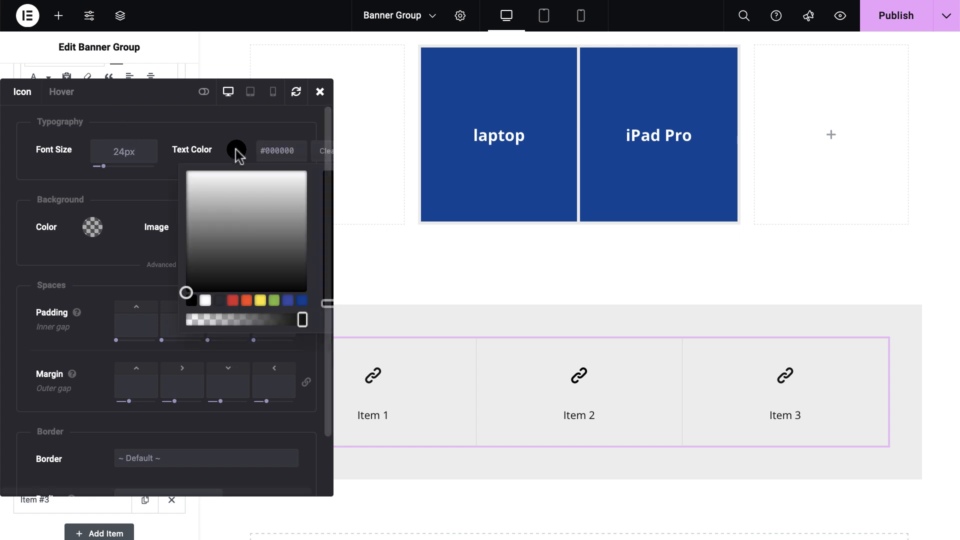
left_click(318, 154)
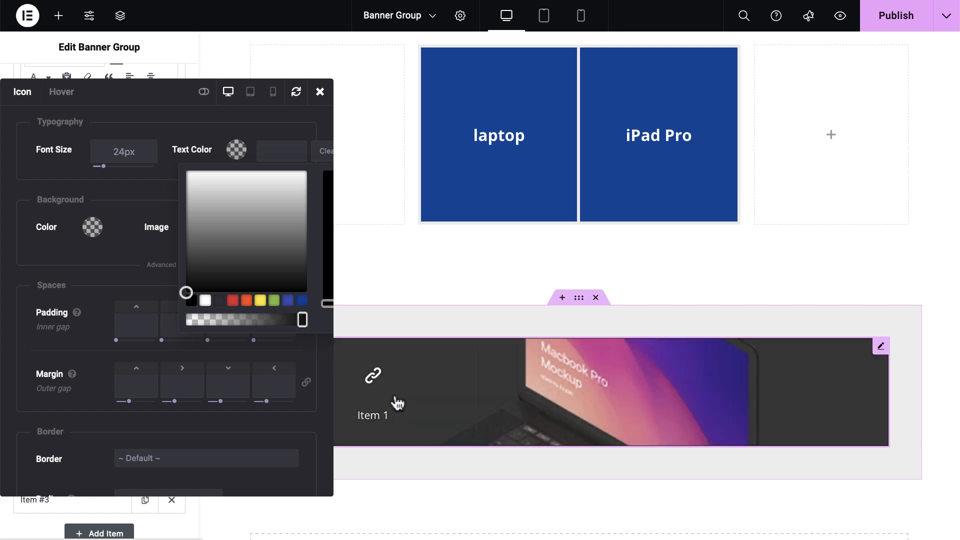
left_click(321, 92)
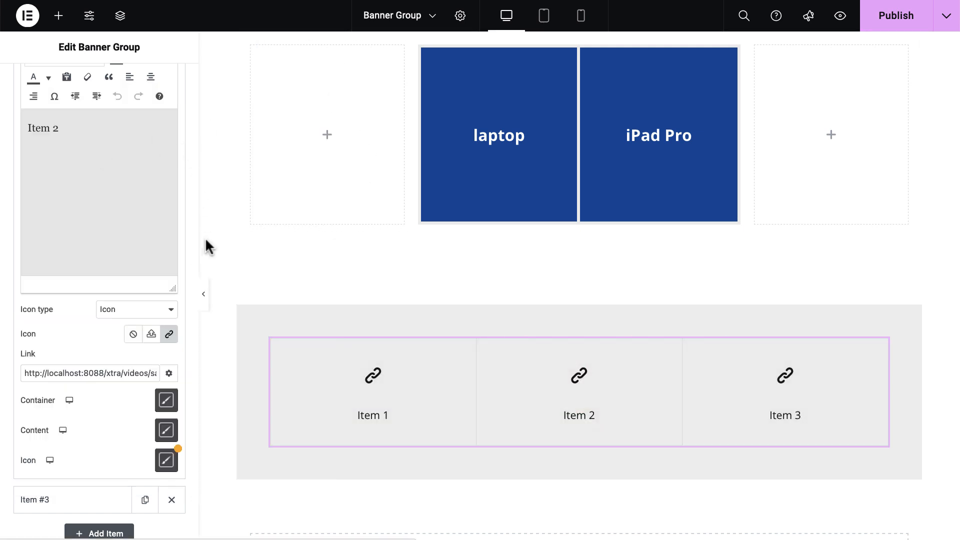
- In the banner group's container style with advanced options on, set a solid grey background color and 10px padding on all four sides
left_click_drag(194, 267, 186, 59)
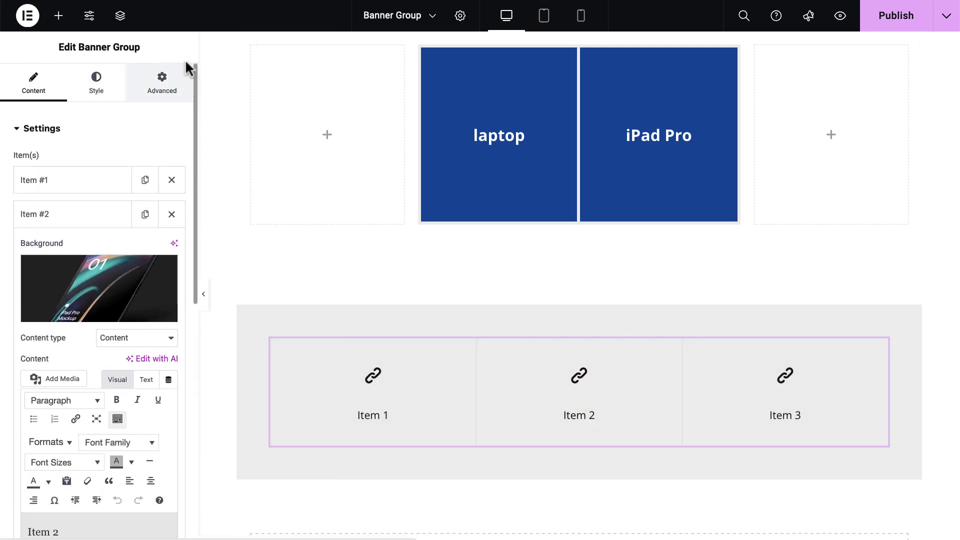
left_click(94, 79)
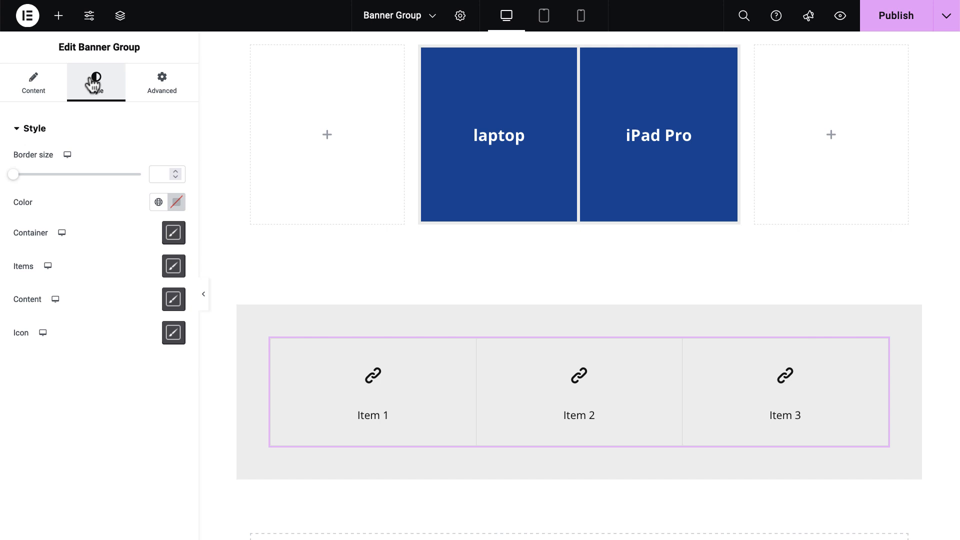
left_click(174, 233)
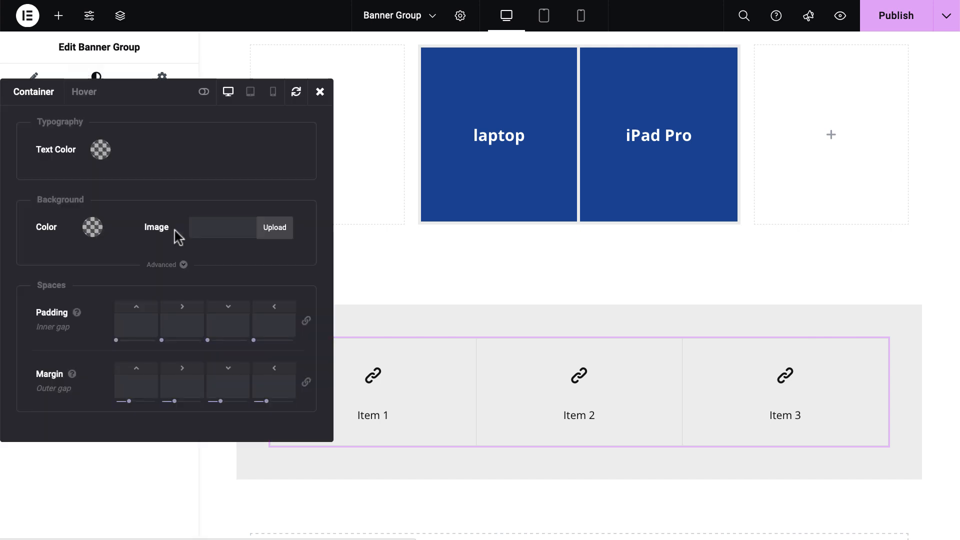
left_click_drag(151, 98, 199, 86)
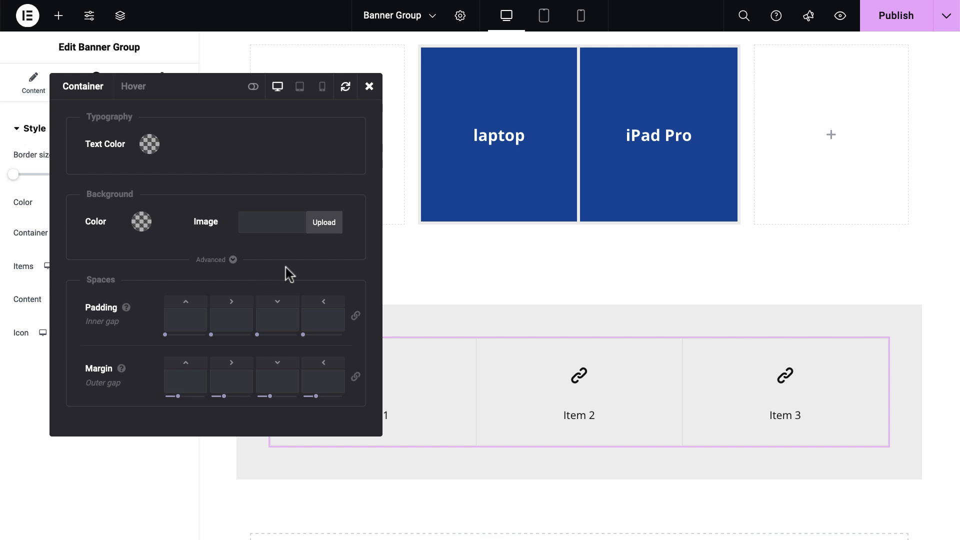
left_click(253, 87)
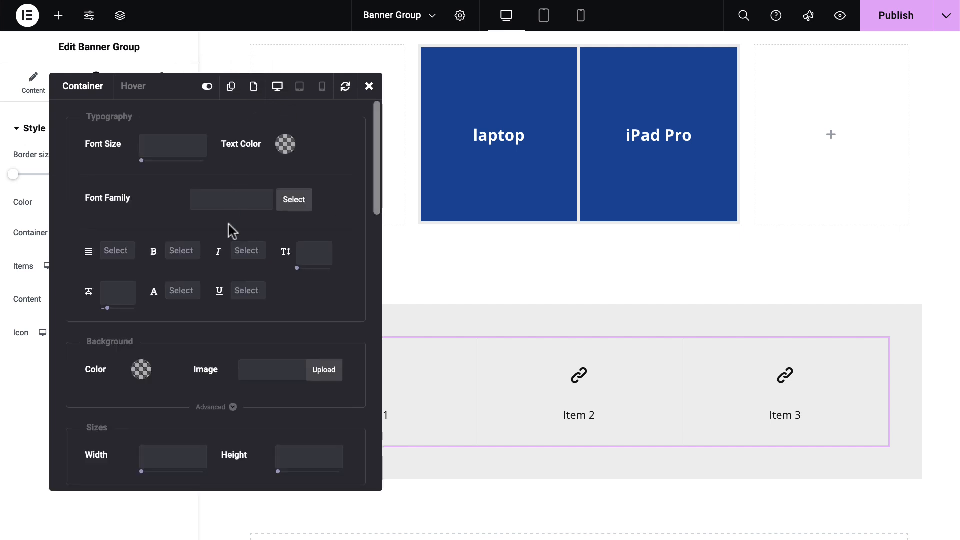
scroll(205, 290, "down", 4)
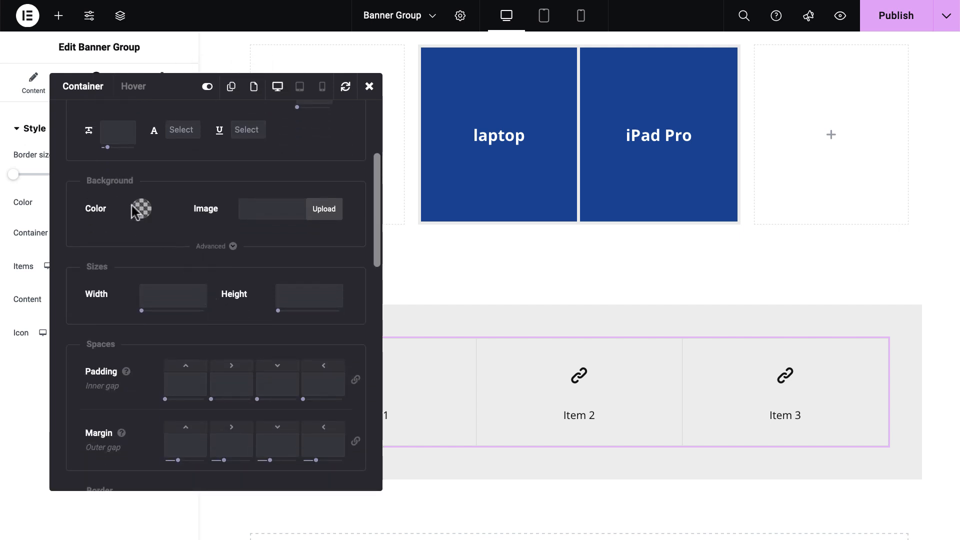
left_click(140, 209)
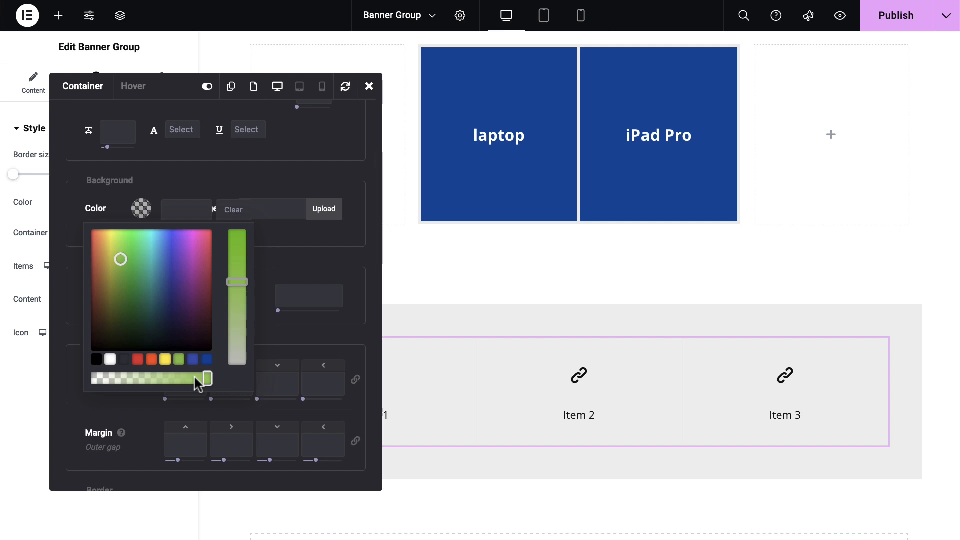
left_click(98, 360)
mouse_move(98, 269)
left_mouse_down()
mouse_move(85, 240)
mouse_move(82, 262)
left_mouse_up()
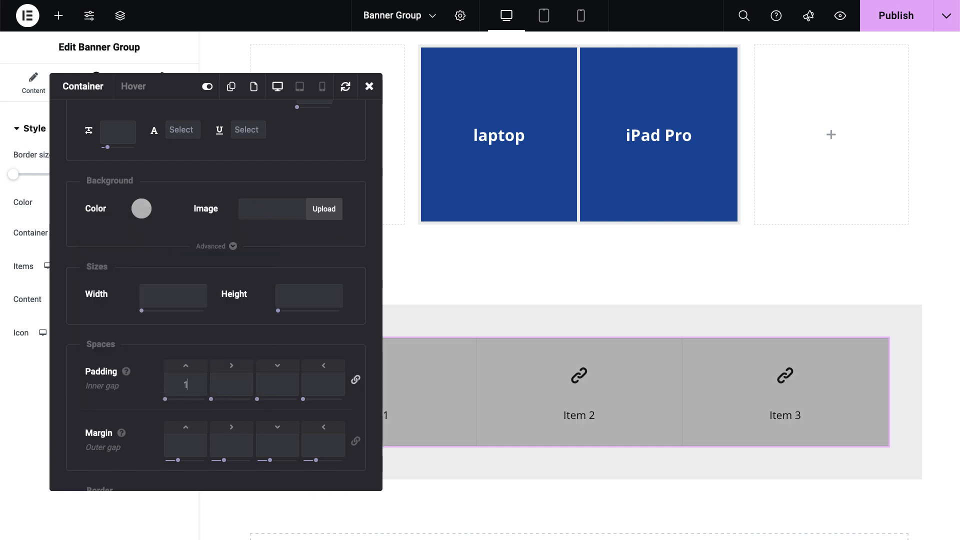
left_click(239, 339)
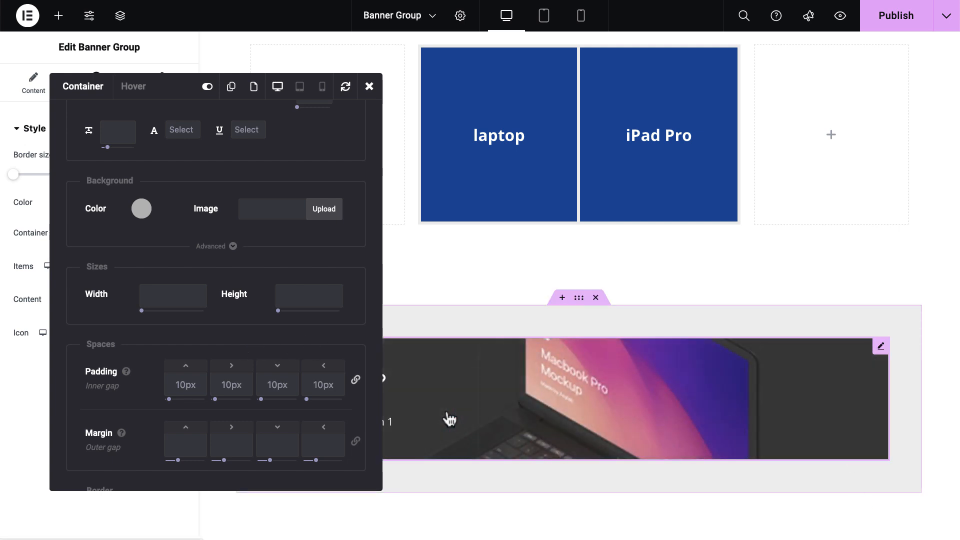
- Expand the advanced background options of the banner group's container and set Color 2 to the grey #727272
left_click(215, 247)
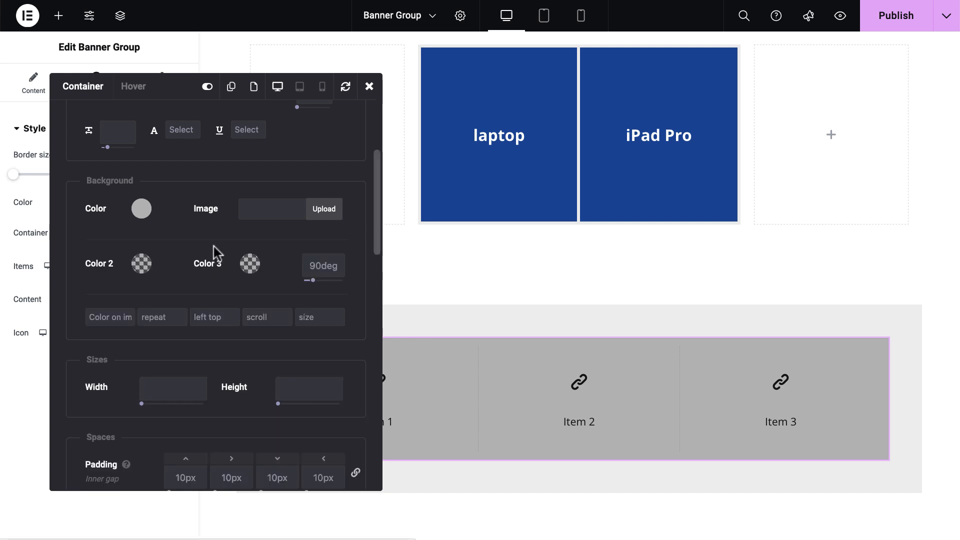
left_click(142, 264)
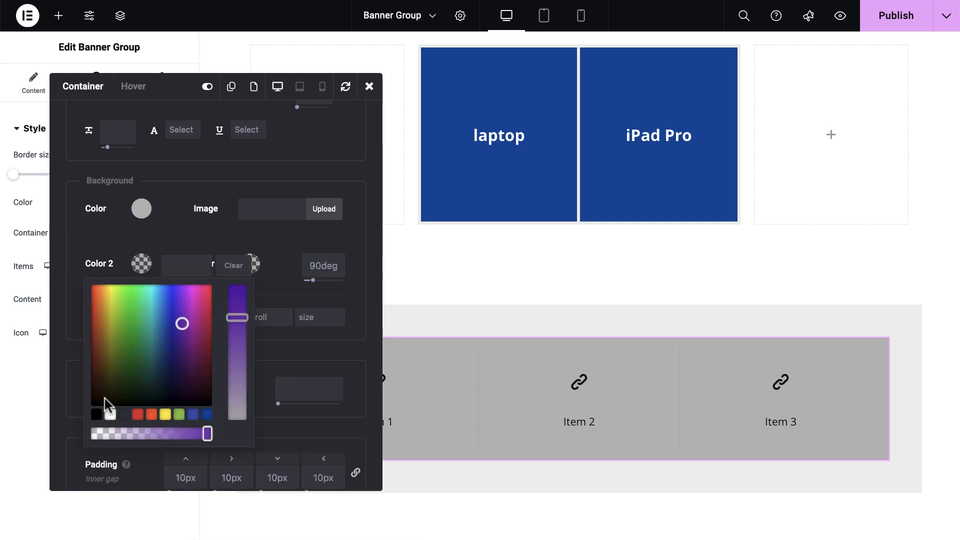
left_click(97, 415)
left_click(88, 354)
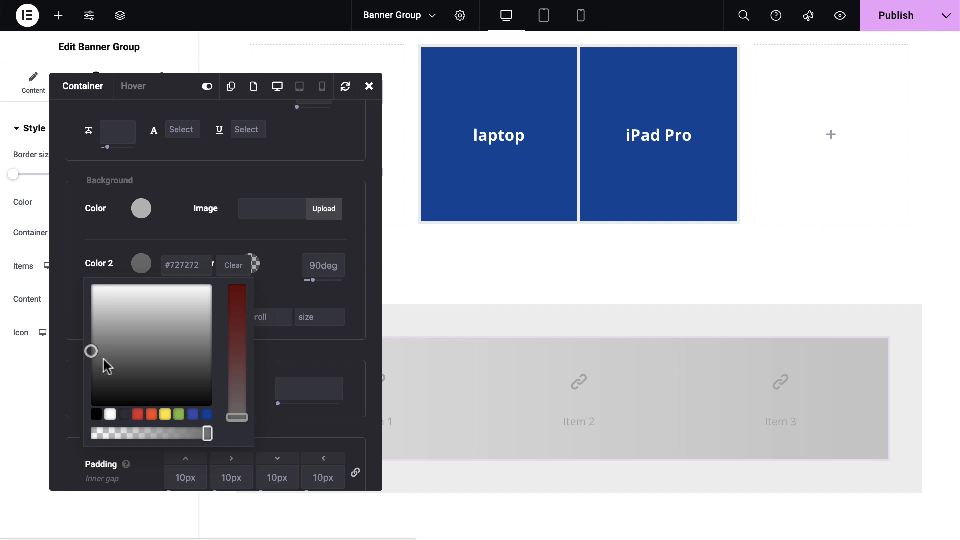
left_click(253, 264)
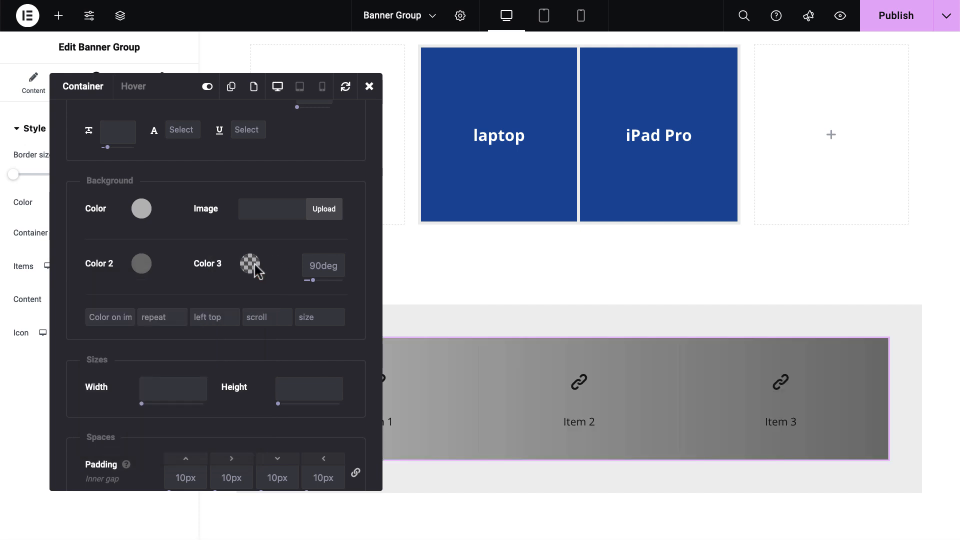
- Set the container background's Color 3 to dark grey and the gradient angle to 30deg, and close the container style settings
left_click(252, 264)
left_click(203, 414)
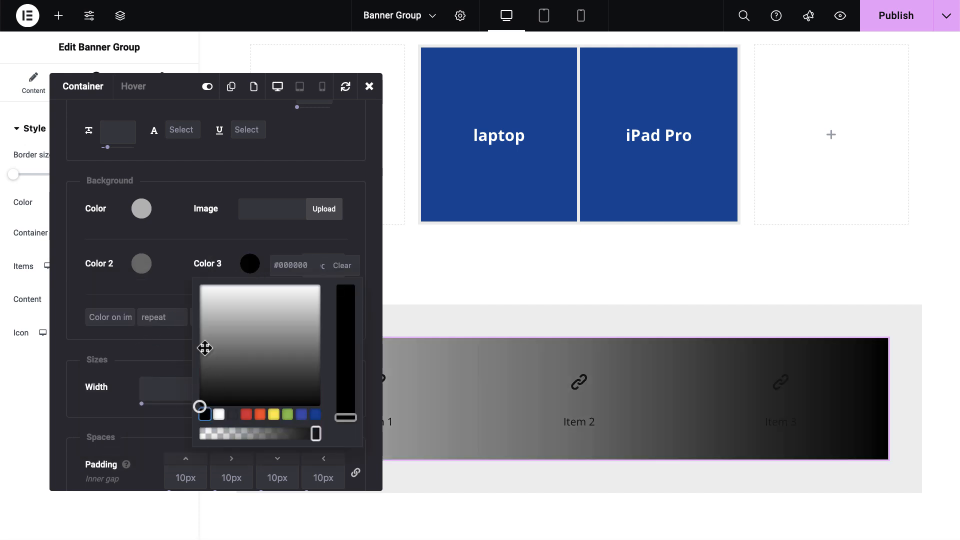
left_click_drag(203, 365, 186, 376)
left_click(186, 375)
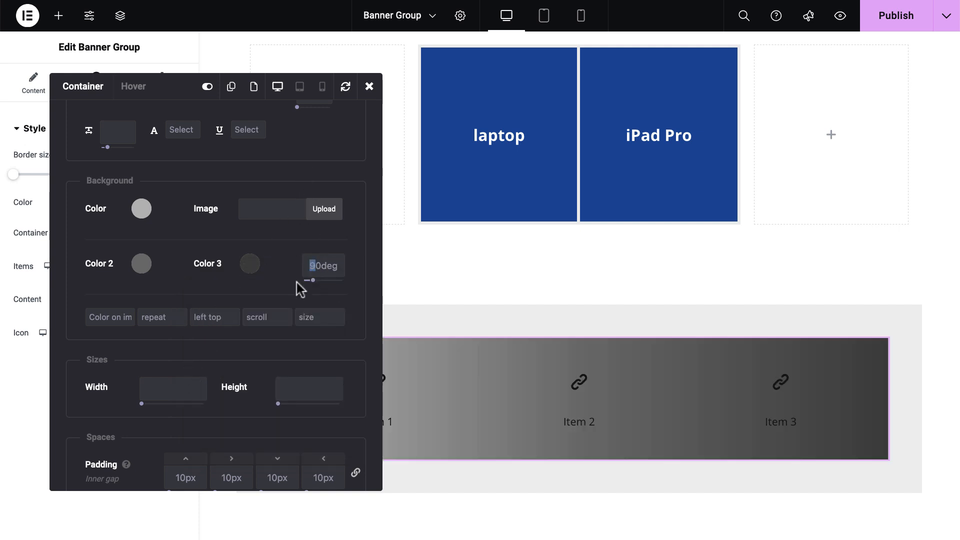
type("3")
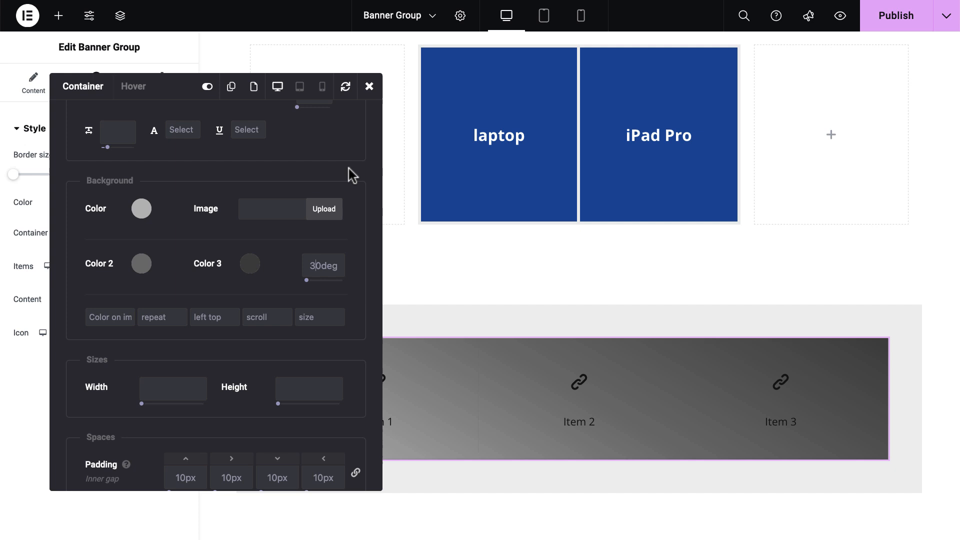
left_click(369, 88)
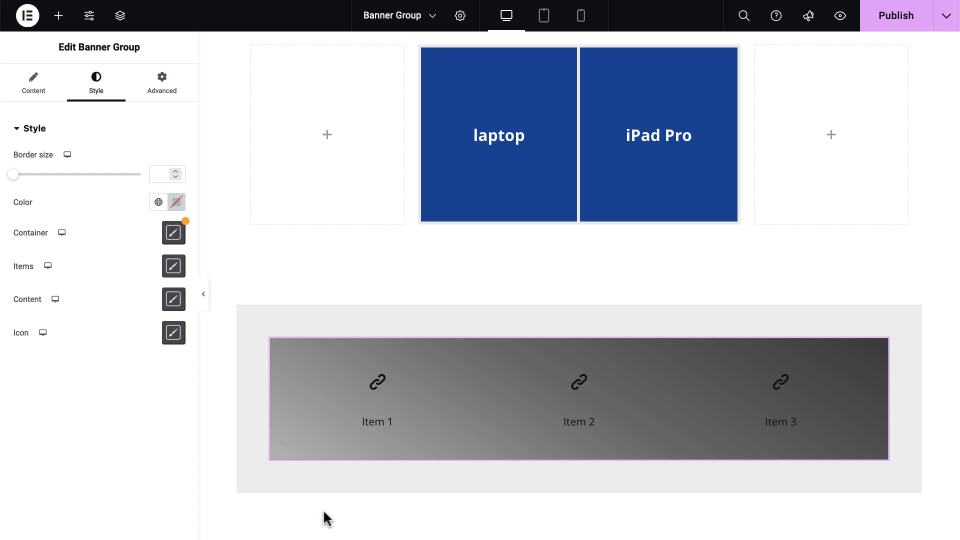
- Set the text color of the banner group's items to white (#ffffff)
left_click(173, 267)
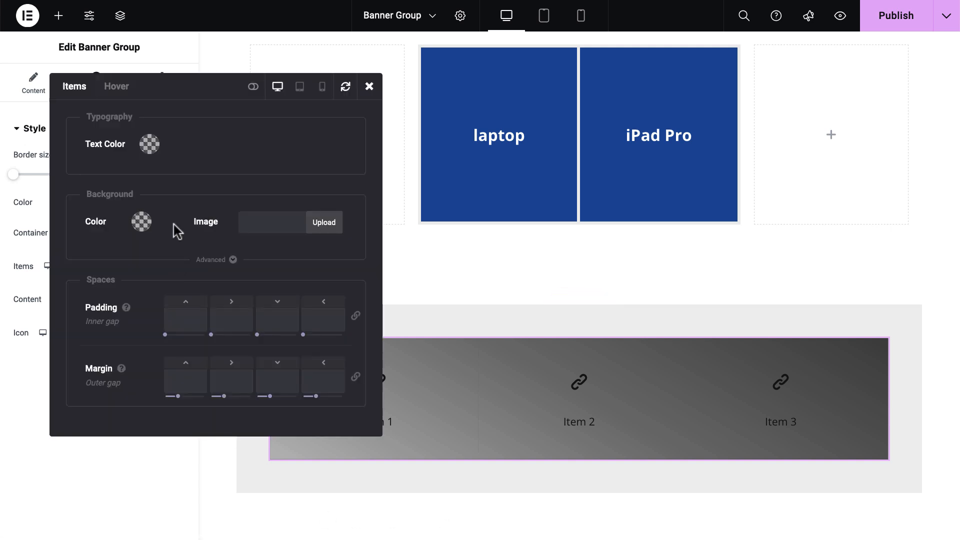
left_click(149, 145)
left_click(118, 294)
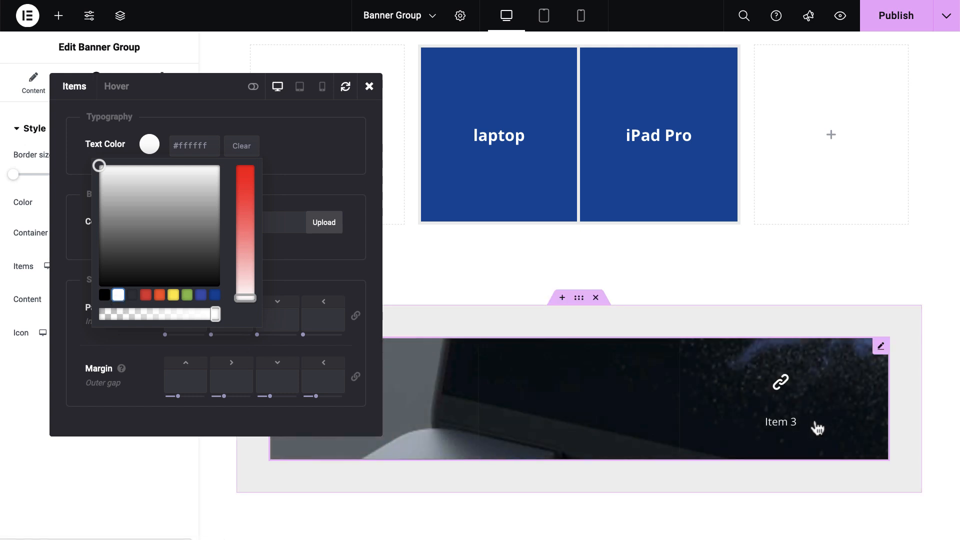
- Try a black background at 0.76 opacity for the items' hover state, clear it, and close the items' style settings
left_click(117, 88)
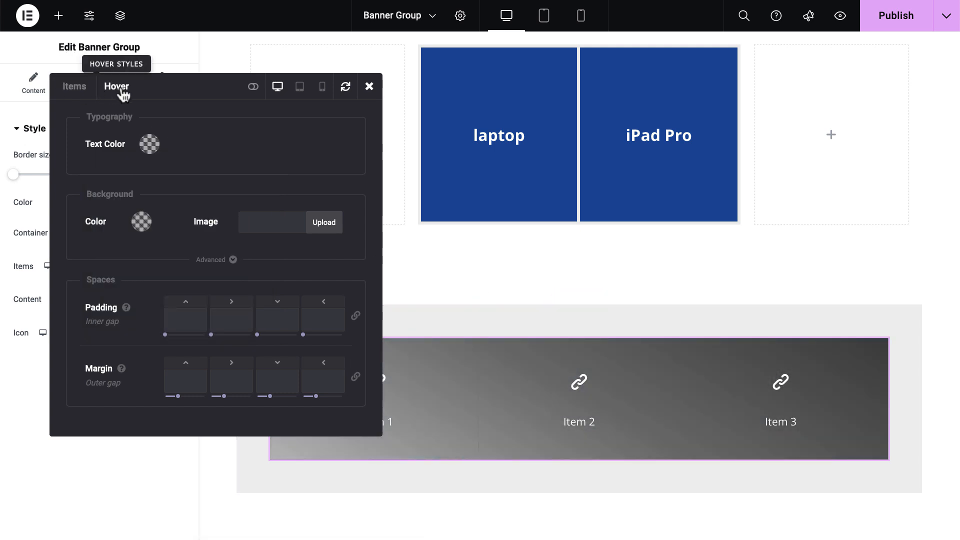
left_click(141, 223)
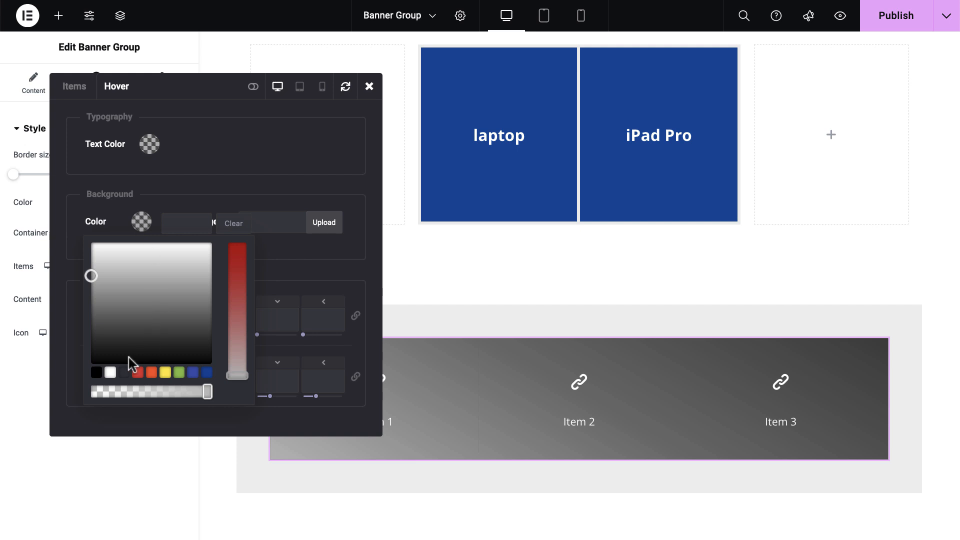
left_click(96, 374)
left_click_drag(202, 393, 180, 393)
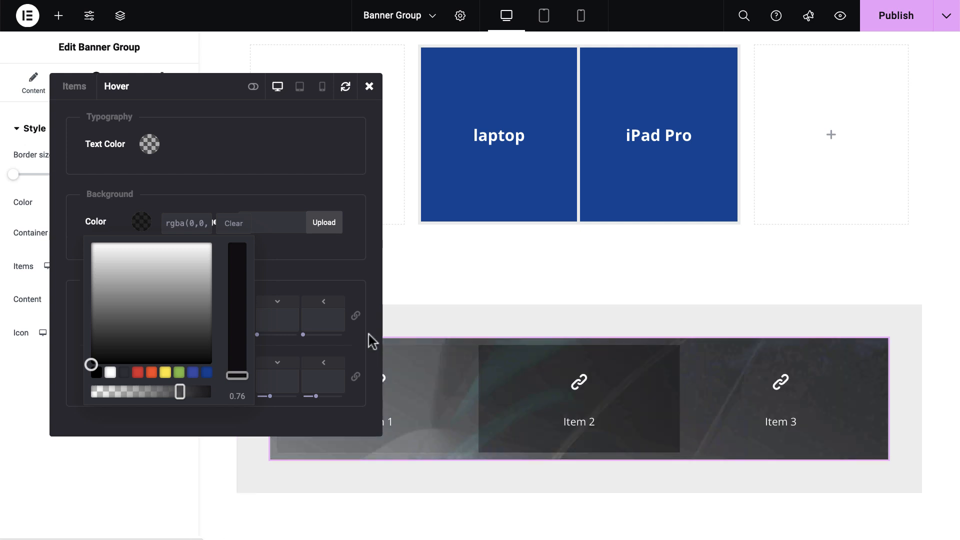
left_click(231, 224)
left_click(326, 145)
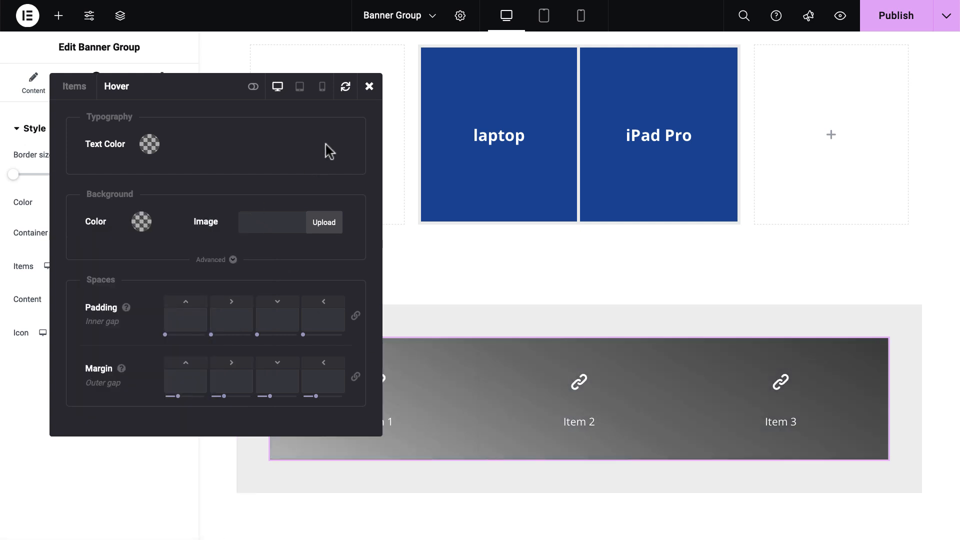
left_click(369, 86)
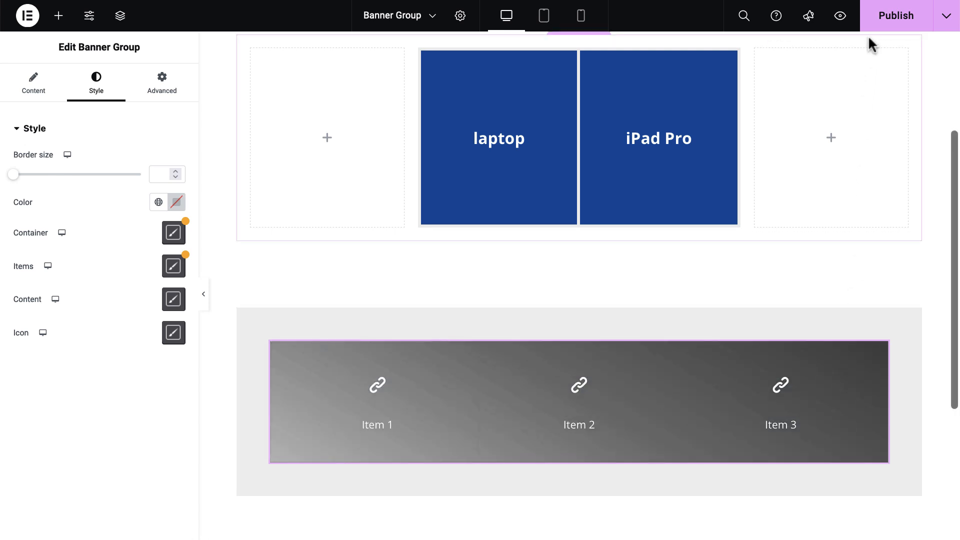
- Publish the page and preview both banner groups with the editing panel hidden
left_click(880, 27)
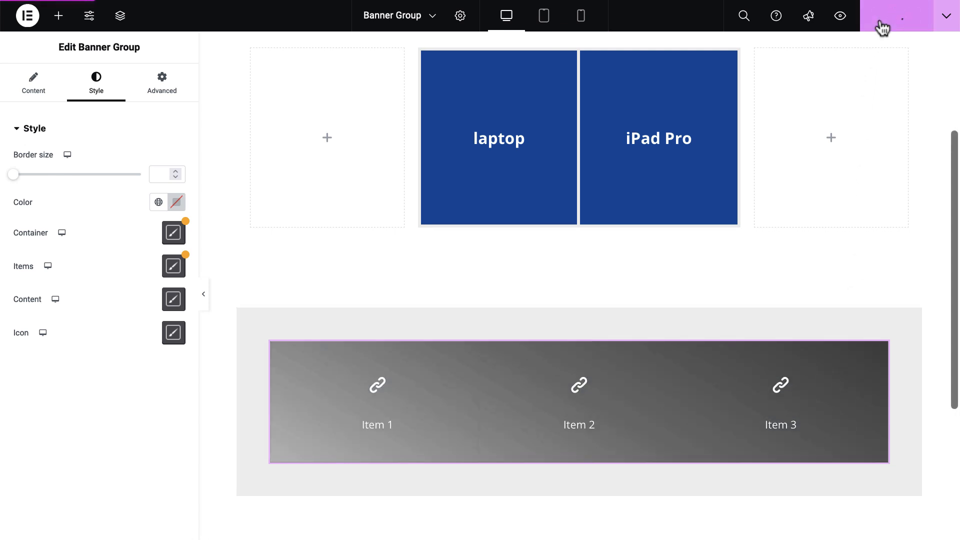
left_click(941, 20)
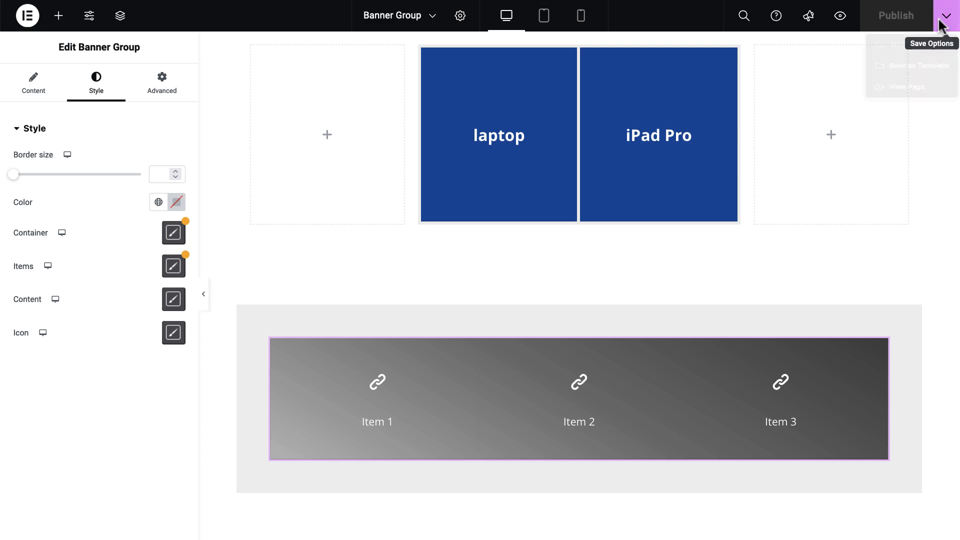
left_click(898, 114)
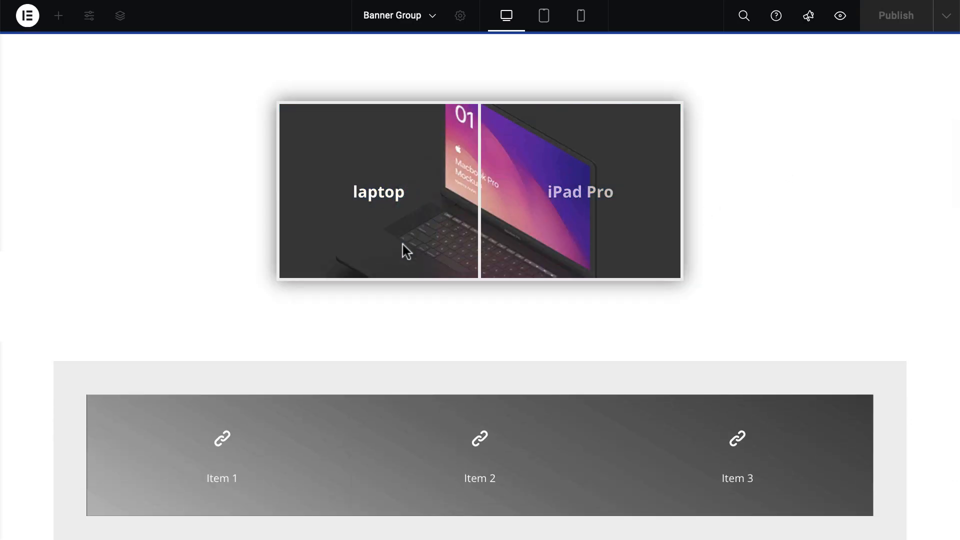
scroll(700, 330, "down", 2)
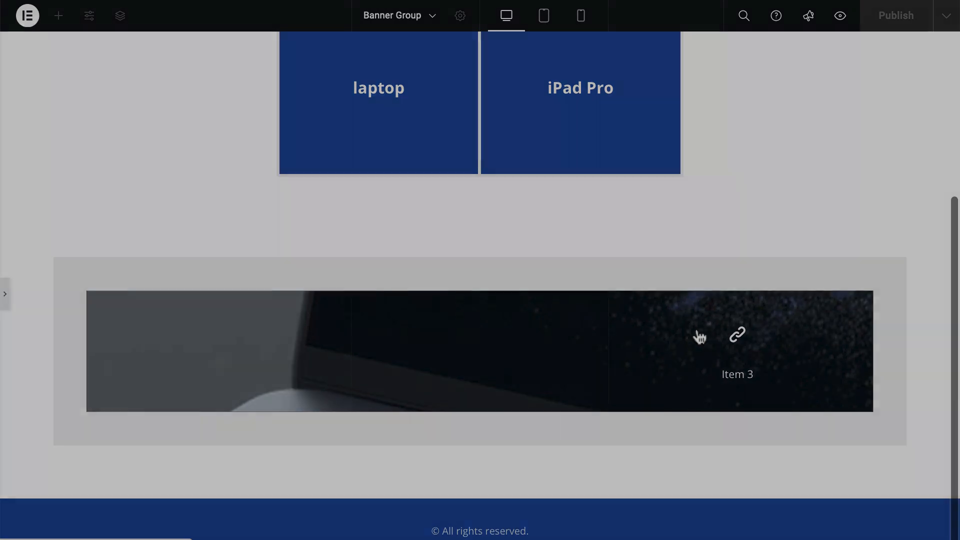